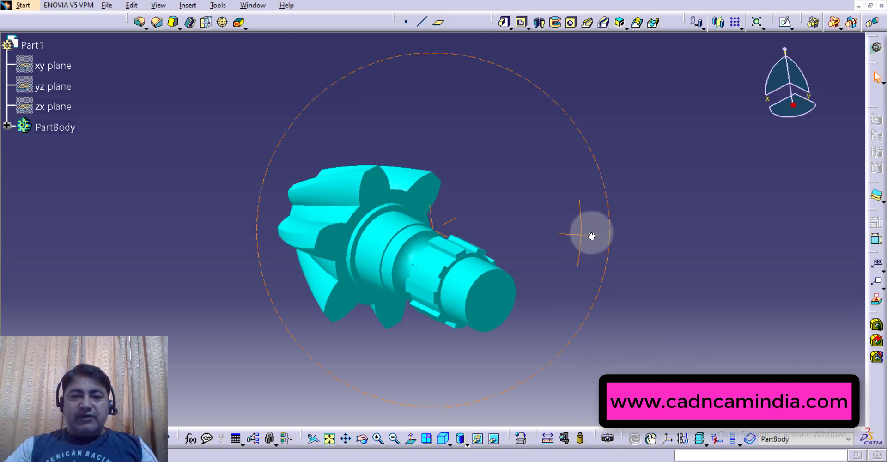
- Examine the finished bevel gear shaft from several sides, including its helical teeth, stepped shaft and splines
{"action": "left_click", "coordinate": [419, 239]}
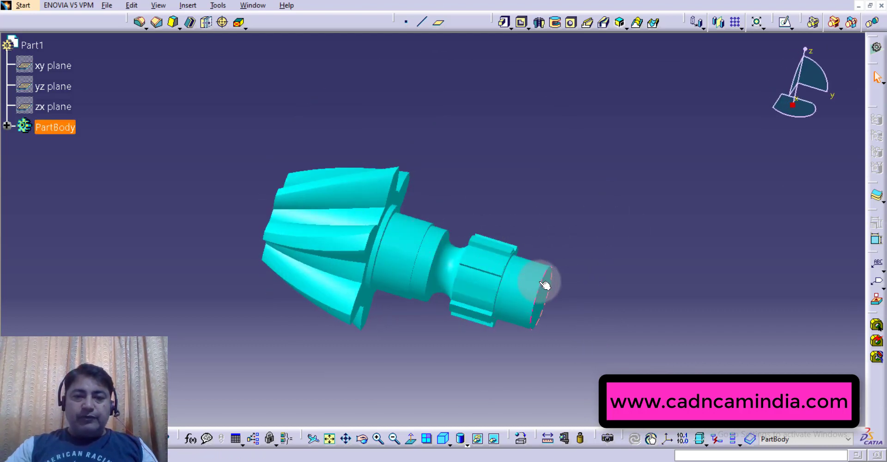
{"action": "left_click", "coordinate": [636, 179]}
{"action": "middle_click_drag", "start_coordinate": [635, 179], "coordinate": [566, 212]}
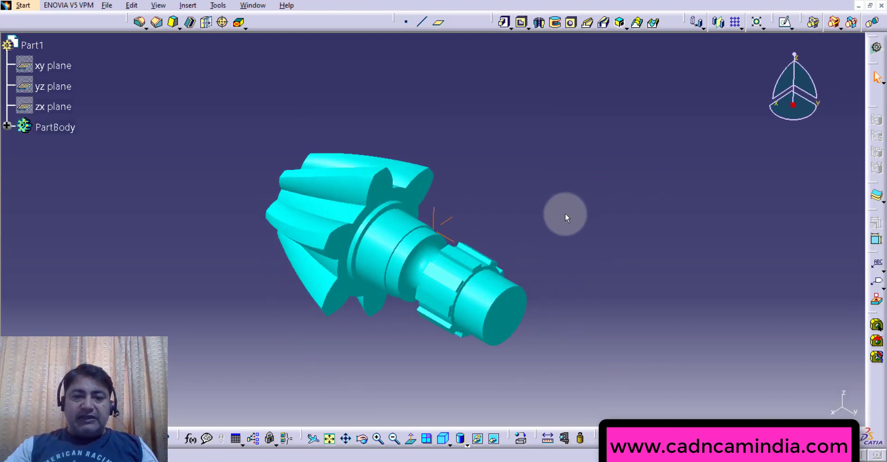
{"action": "left_click", "coordinate": [386, 184]}
{"action": "left_click", "coordinate": [499, 179]}
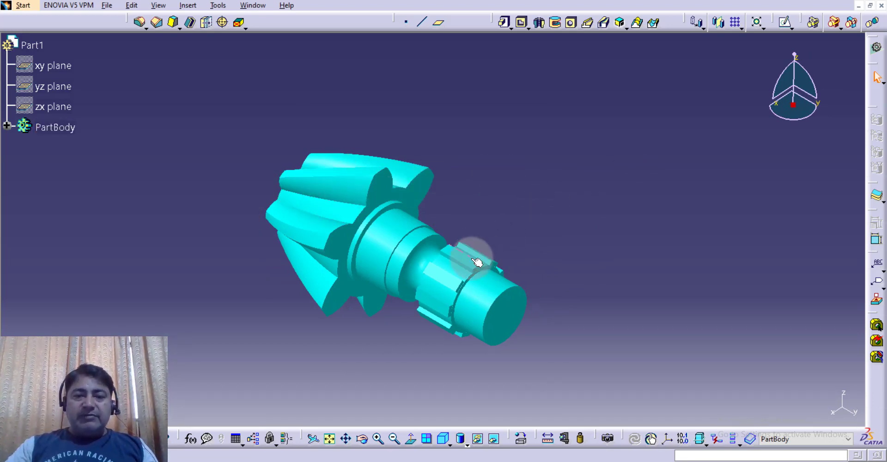
{"action": "left_click", "coordinate": [446, 282]}
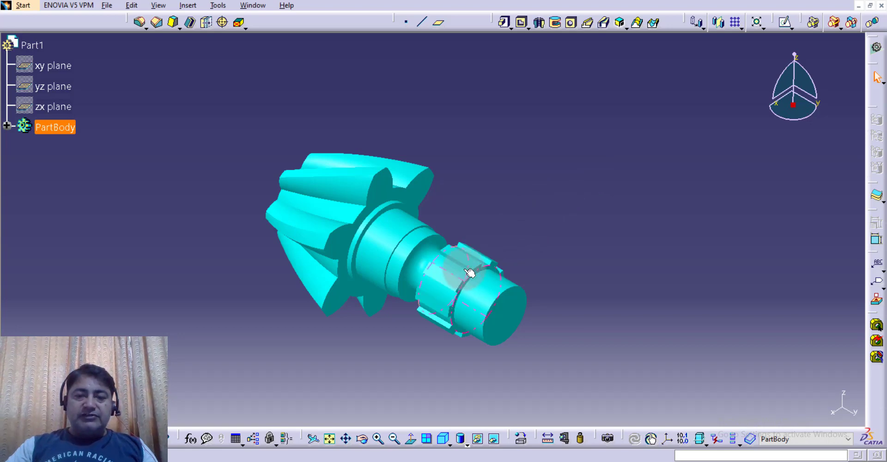
{"action": "left_click", "coordinate": [411, 415]}
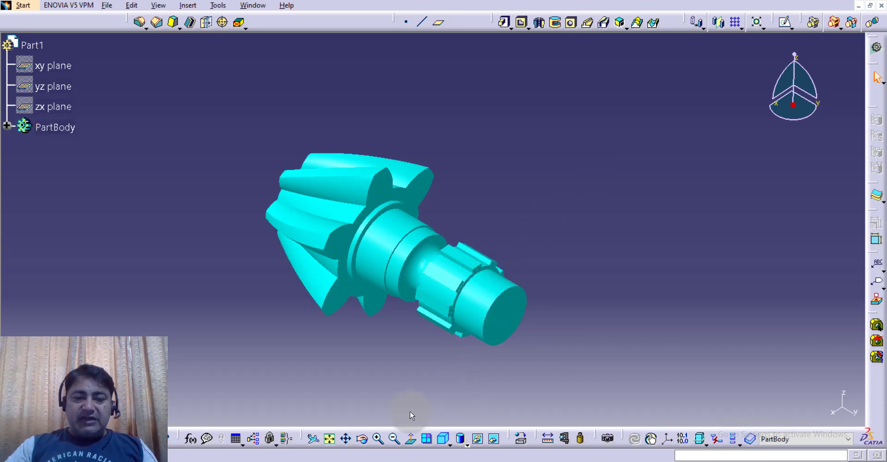
{"action": "left_click", "coordinate": [378, 438]}
{"action": "middle_click_drag", "start_coordinate": [577, 336], "coordinate": [480, 252]}
{"action": "left_click", "coordinate": [475, 252]}
{"action": "left_click", "coordinate": [561, 211]}
{"action": "middle_click_drag", "start_coordinate": [561, 211], "coordinate": [683, 222]}
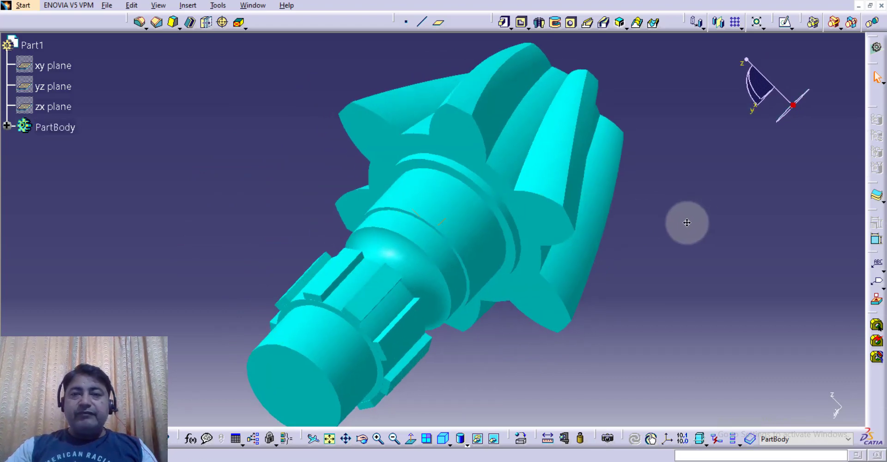
- Close the finished gear model and create a new Part Design part named Part1 with hybrid design enabled
{"action": "left_click", "coordinate": [882, 7]}
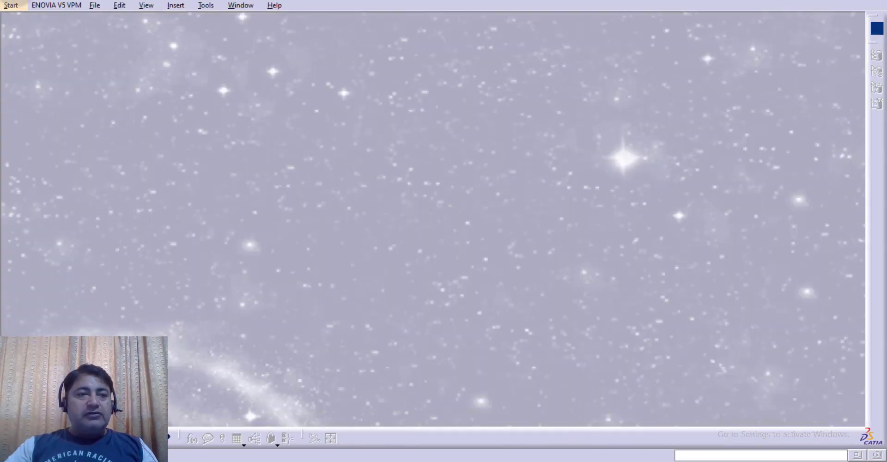
{"action": "left_click", "coordinate": [12, 6]}
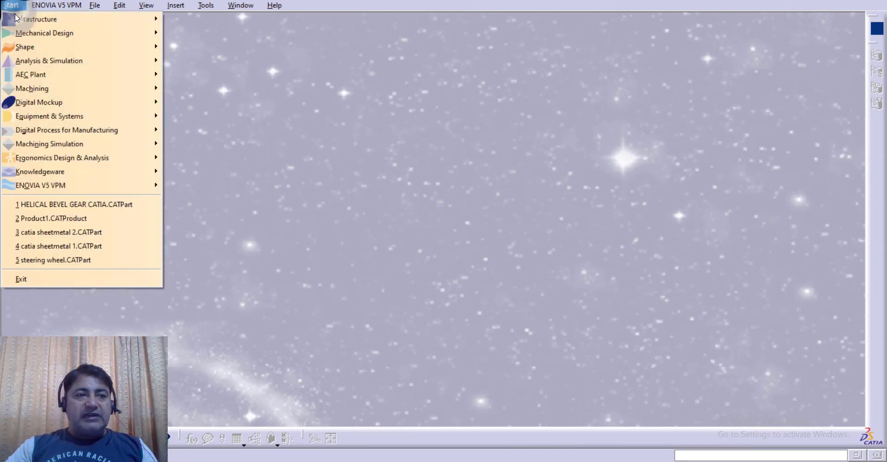
{"action": "mouse_move", "coordinate": [73, 34]}
{"action": "left_click", "coordinate": [187, 34]}
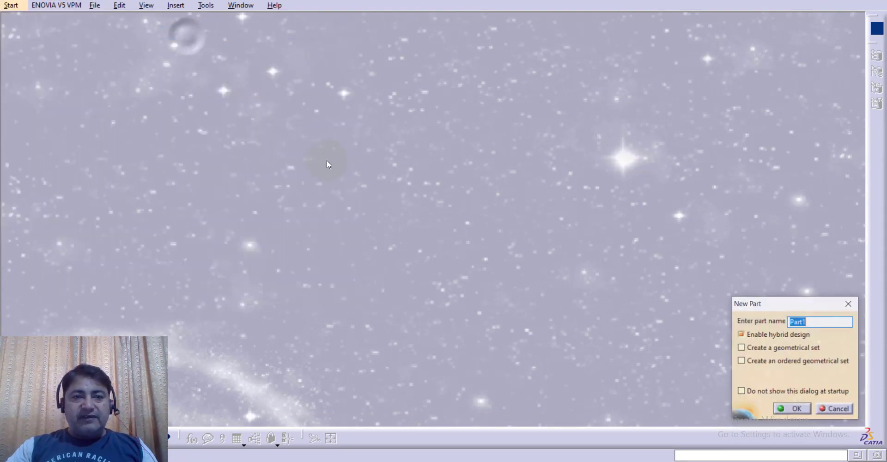
{"action": "left_click", "coordinate": [782, 409]}
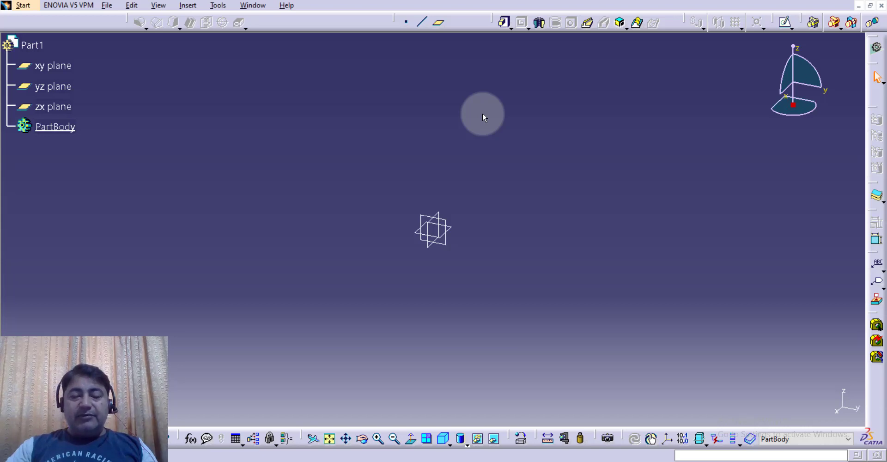
- Start a new sketch on the yz plane
{"action": "left_click", "coordinate": [787, 24]}
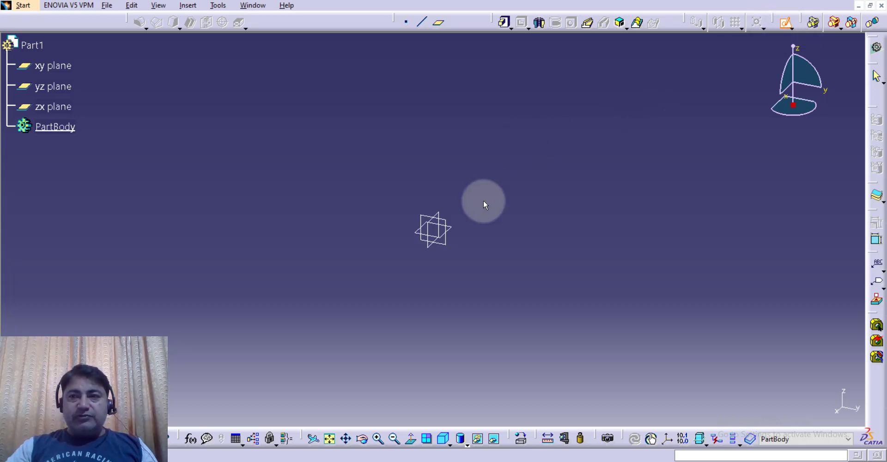
{"action": "left_click", "coordinate": [449, 224]}
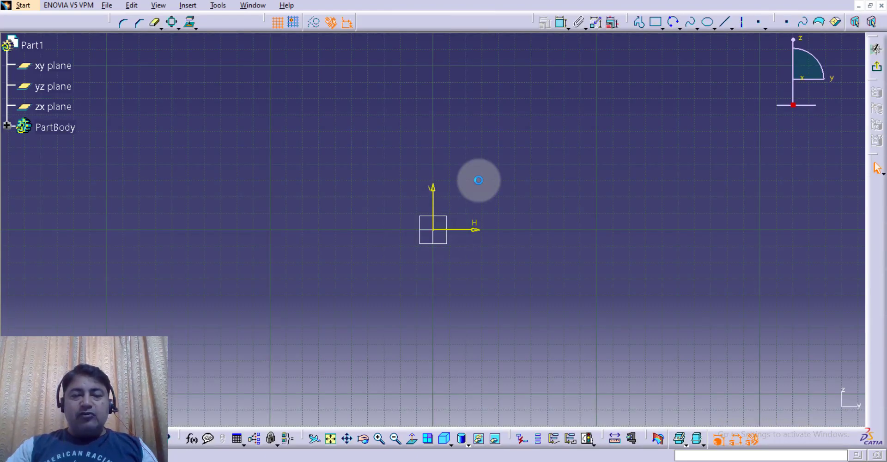
{"action": "mouse_move", "coordinate": [525, 159]}
{"action": "middle_mouse_down"}
{"action": "mouse_move", "coordinate": [436, 180]}
{"action": "mouse_move", "coordinate": [470, 193]}
{"action": "middle_mouse_up"}
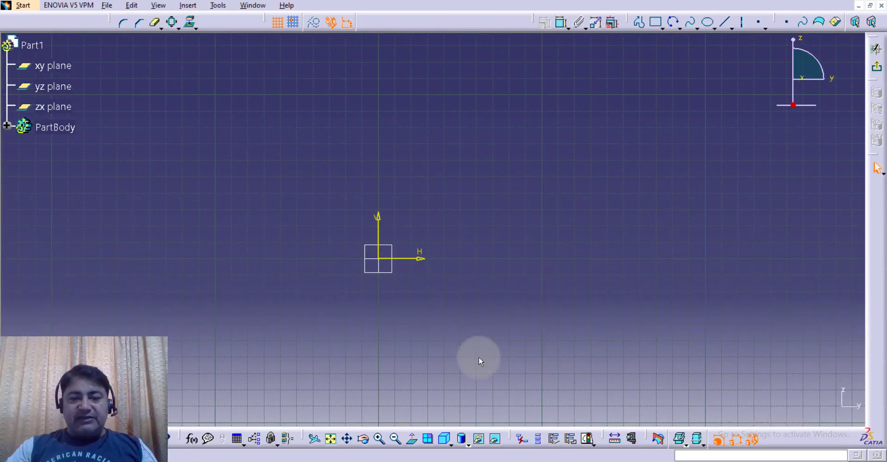
- Check the reference drawing in the Photos app and sketch an open stepped profile from the origin, about 72 mm high and 107 mm long
{"action": "left_click", "coordinate": [465, 456]}
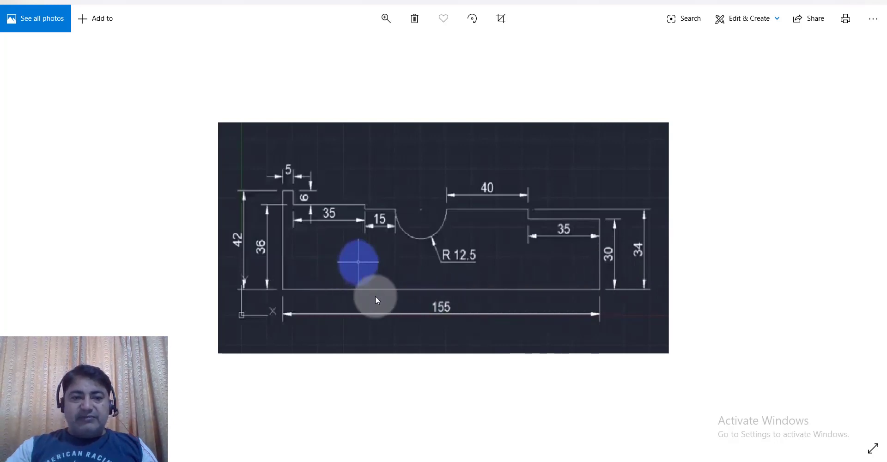
{"action": "left_click", "coordinate": [450, 459]}
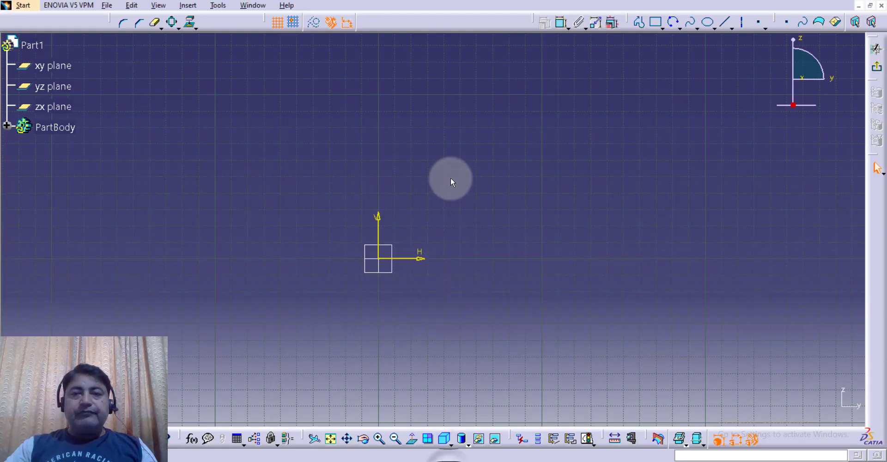
{"action": "left_click", "coordinate": [632, 26]}
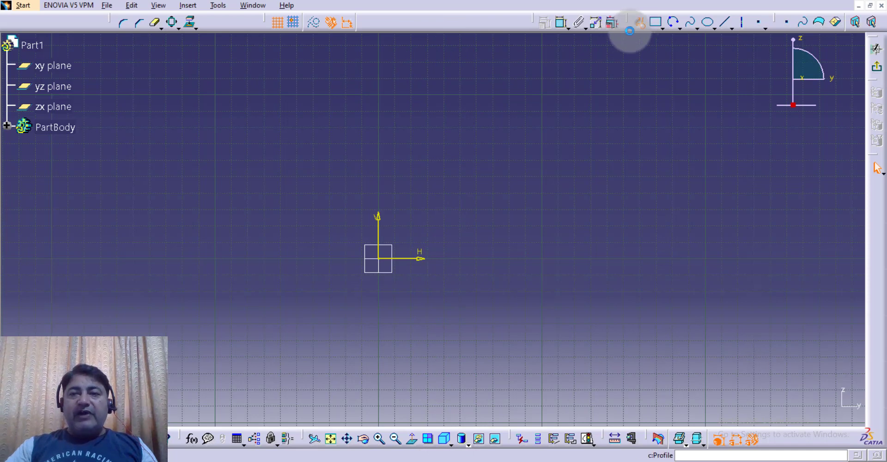
{"action": "left_click", "coordinate": [378, 259]}
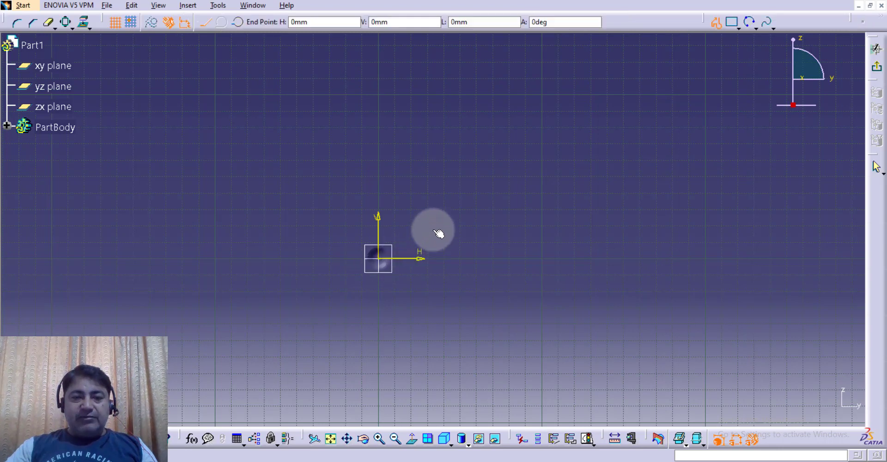
{"action": "left_click", "coordinate": [381, 139]}
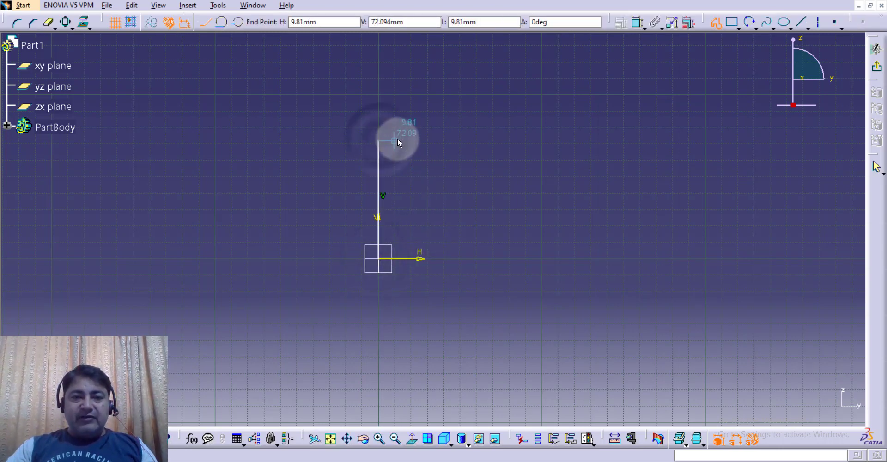
{"action": "left_click", "coordinate": [402, 139]}
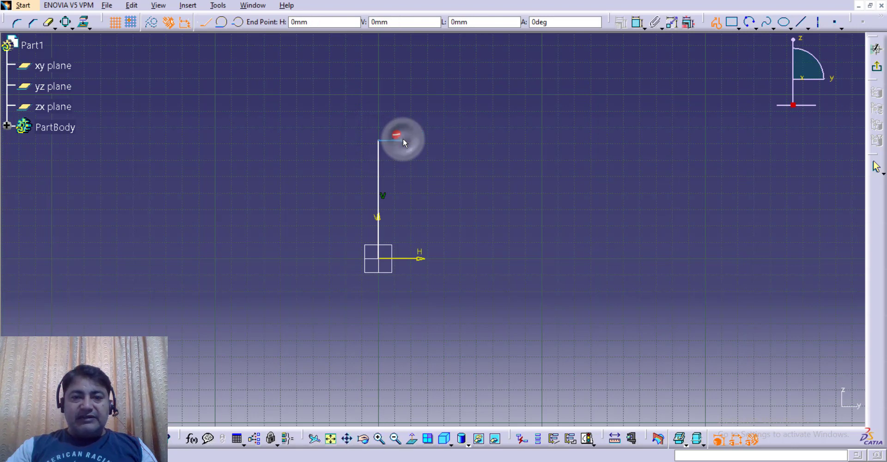
{"action": "left_click", "coordinate": [401, 163]}
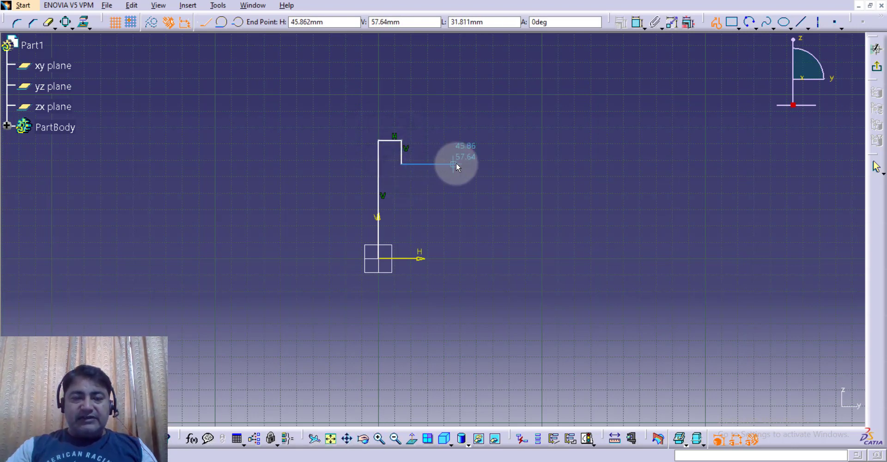
{"action": "left_click", "coordinate": [481, 163]}
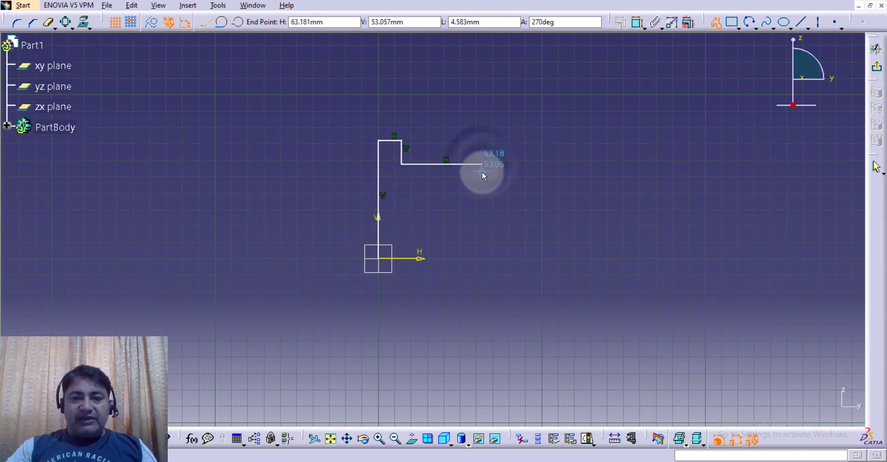
{"action": "left_click", "coordinate": [554, 174]}
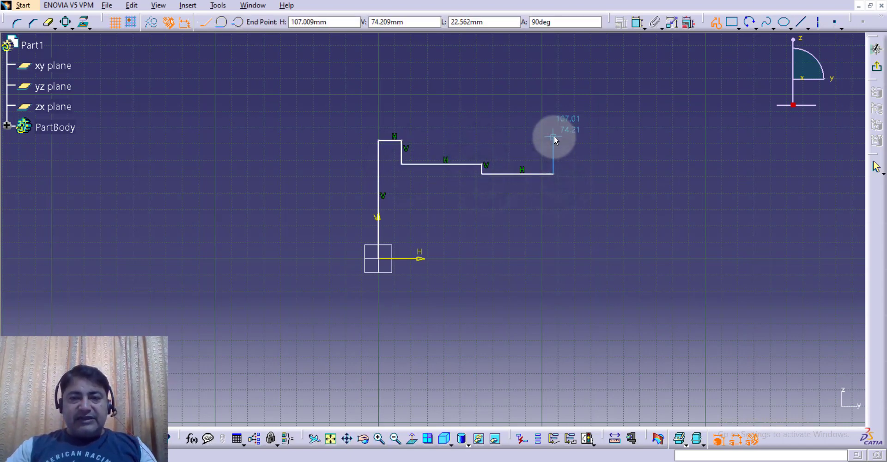
{"action": "key", "text": "Escape"}
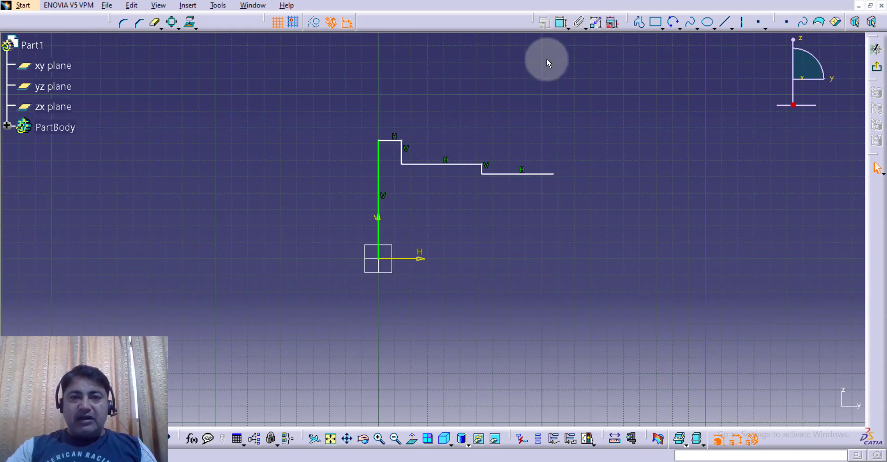
- Dimension the profile's vertical line at the origin and set its length to 42 mm
{"action": "left_click", "coordinate": [562, 25]}
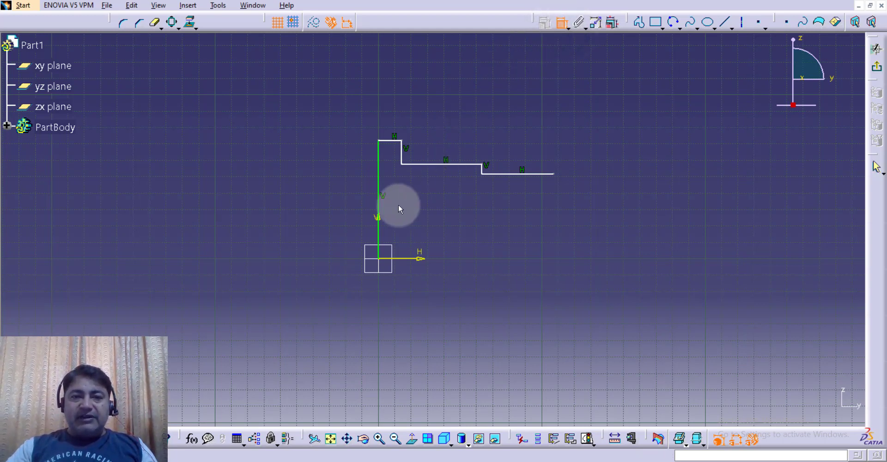
{"action": "left_click", "coordinate": [378, 194]}
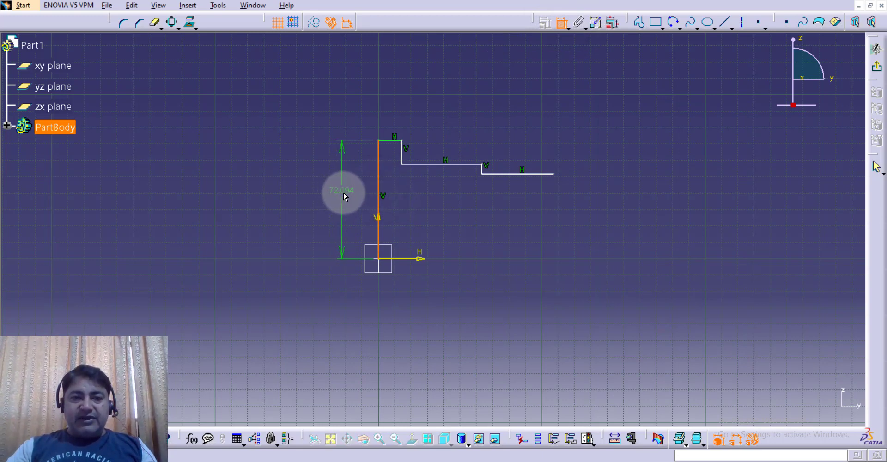
{"action": "left_click", "coordinate": [343, 192]}
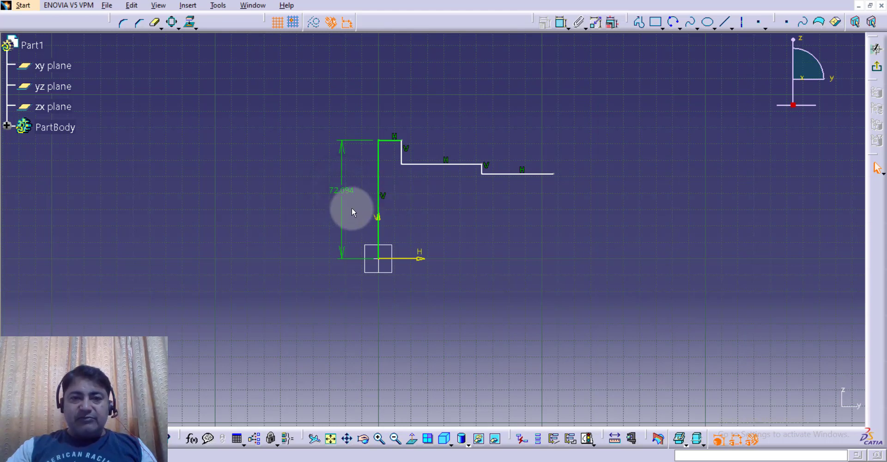
{"action": "left_click", "coordinate": [348, 193]}
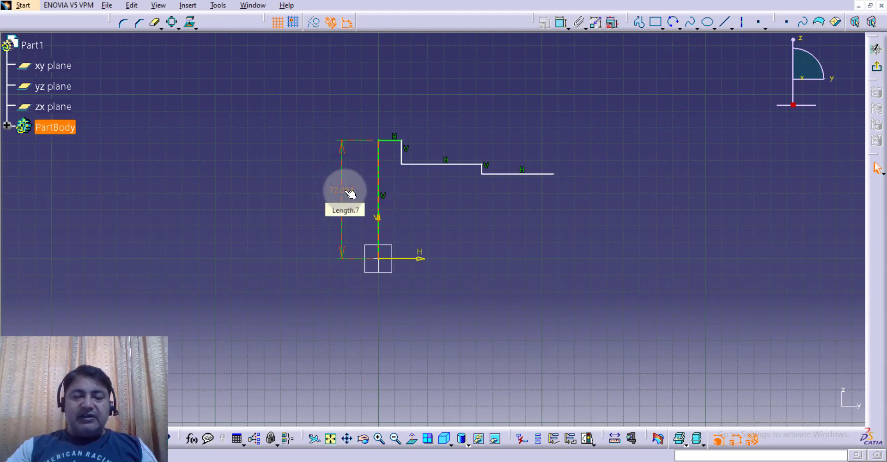
{"action": "double_click", "coordinate": [345, 191]}
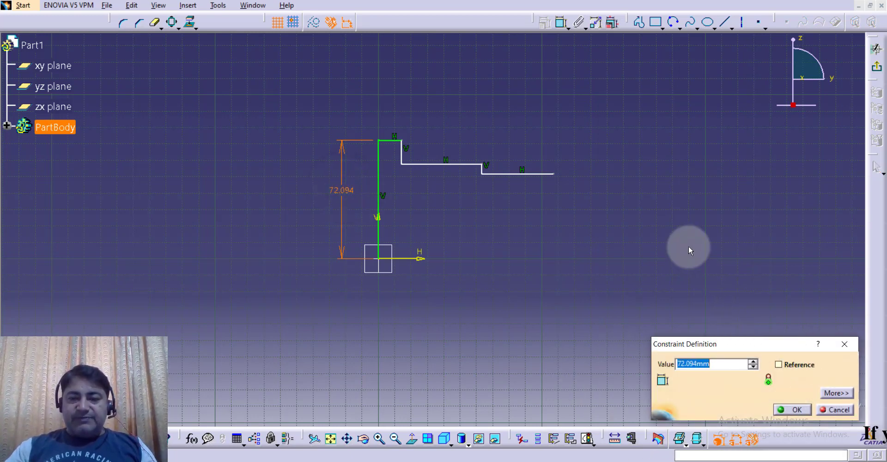
{"action": "type", "text": "42"}
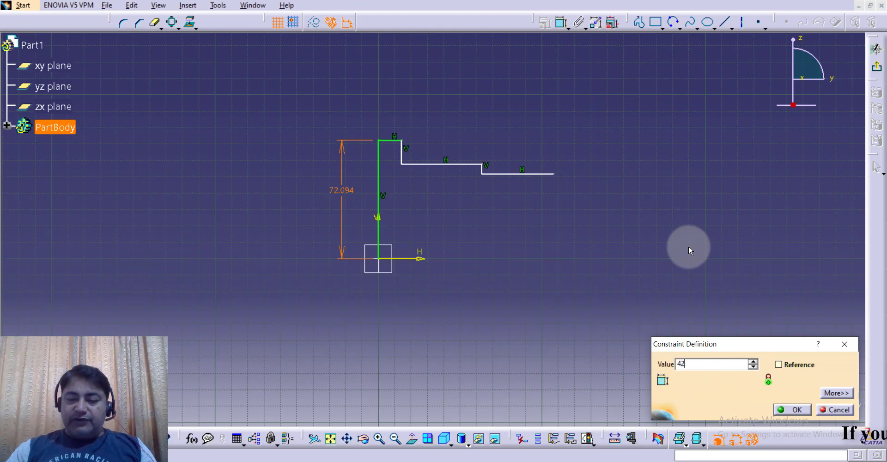
{"action": "key", "text": "Return"}
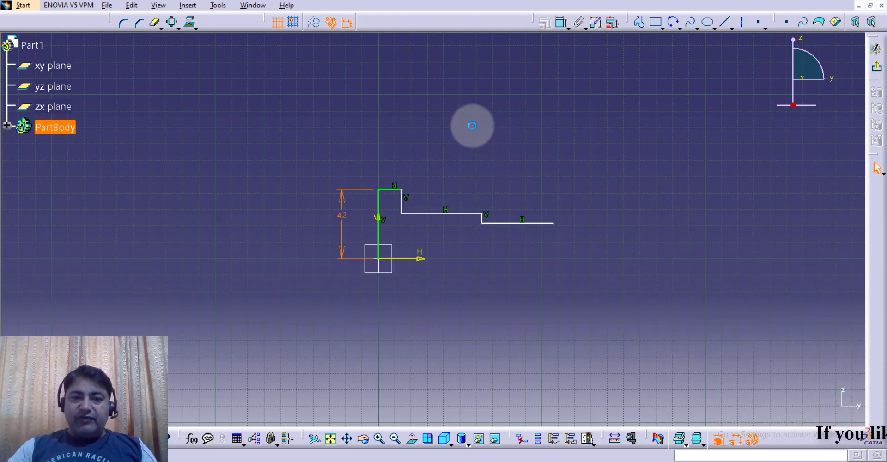
{"action": "left_click", "coordinate": [471, 124]}
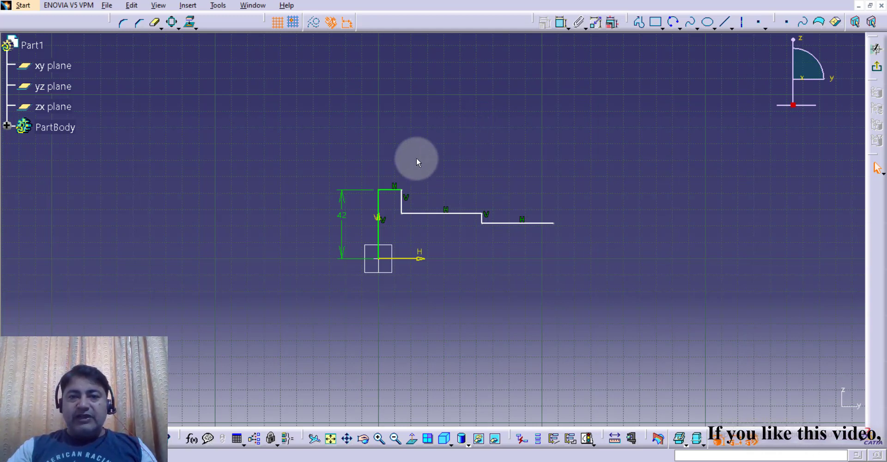
- Dimension the short horizontal line at the top of the profile and set its length to 5 mm
{"action": "left_click", "coordinate": [560, 24]}
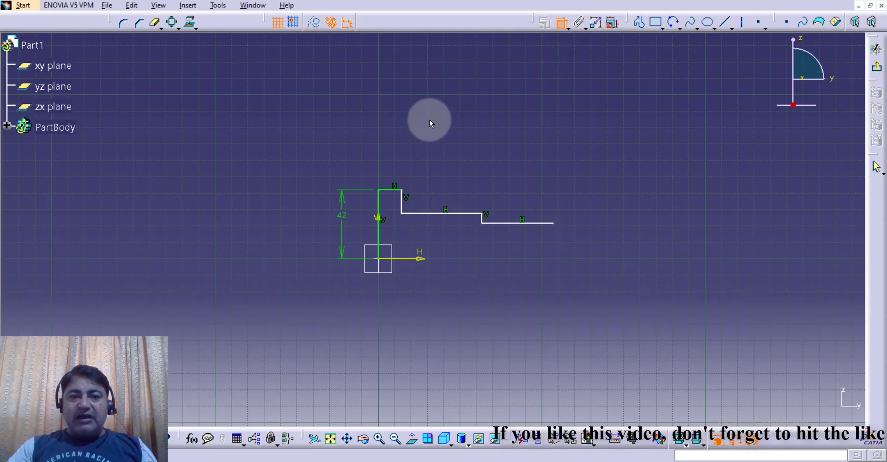
{"action": "left_click", "coordinate": [390, 188]}
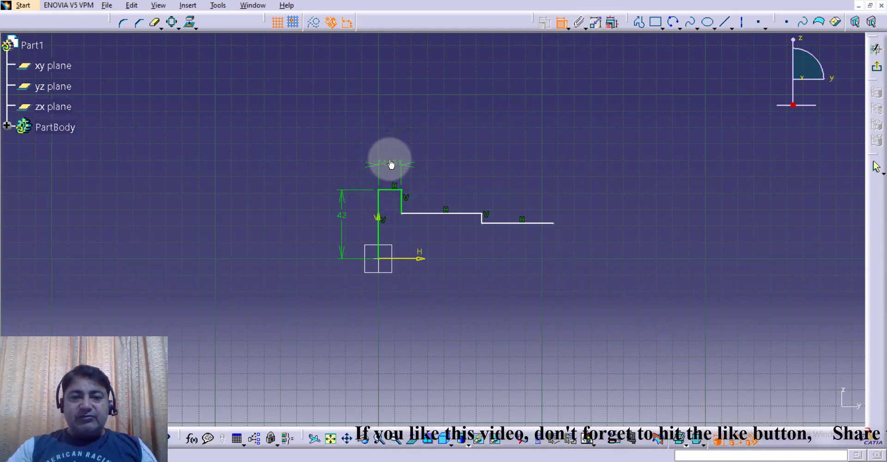
{"action": "double_click", "coordinate": [389, 163]}
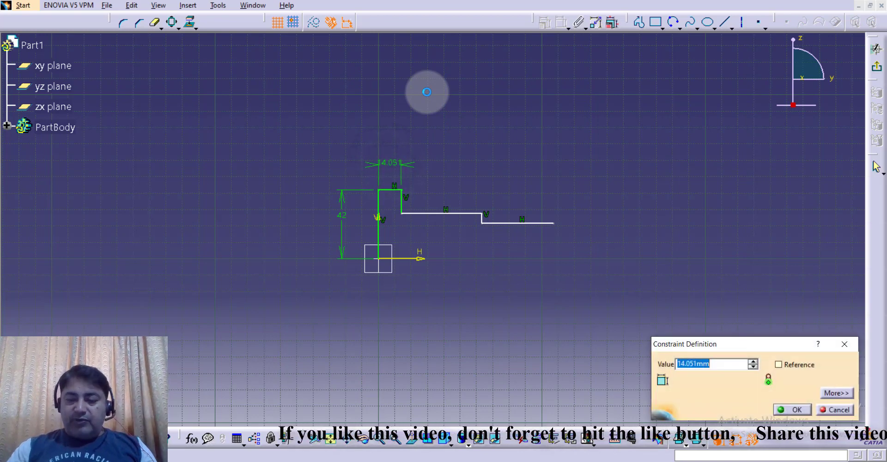
{"action": "type", "text": "5"}
{"action": "key", "text": "Return"}
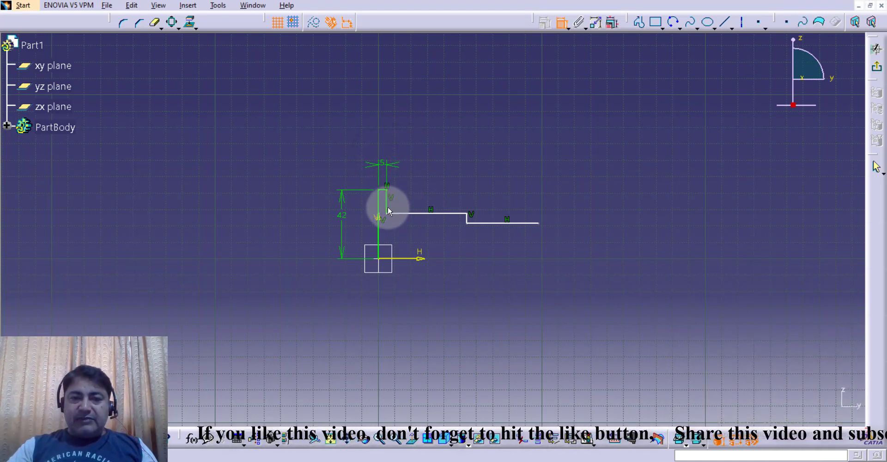
- Dimension the short vertical line that drops from the profile's top edge and set its length to 6 mm
{"action": "left_click", "coordinate": [406, 199]}
{"action": "double_click", "coordinate": [408, 198]}
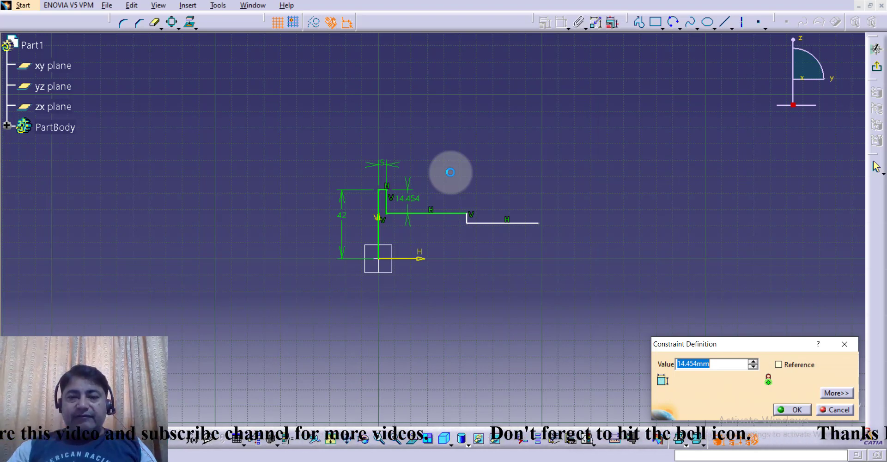
{"action": "type", "text": "6"}
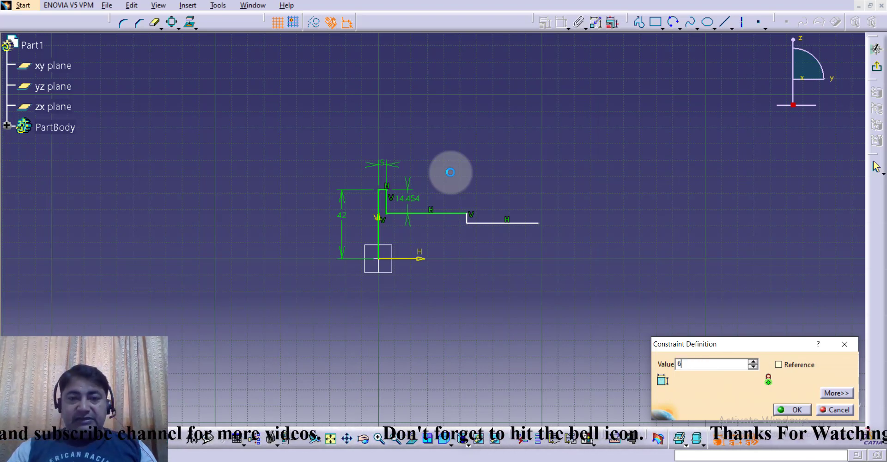
{"action": "key", "text": "Return"}
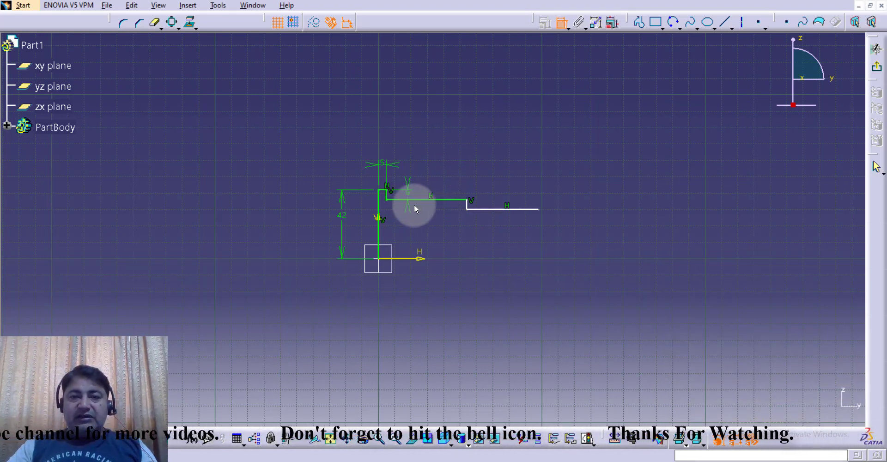
- Dimension the long horizontal line after the first step and set its length to 35 mm
{"action": "left_click", "coordinate": [420, 220]}
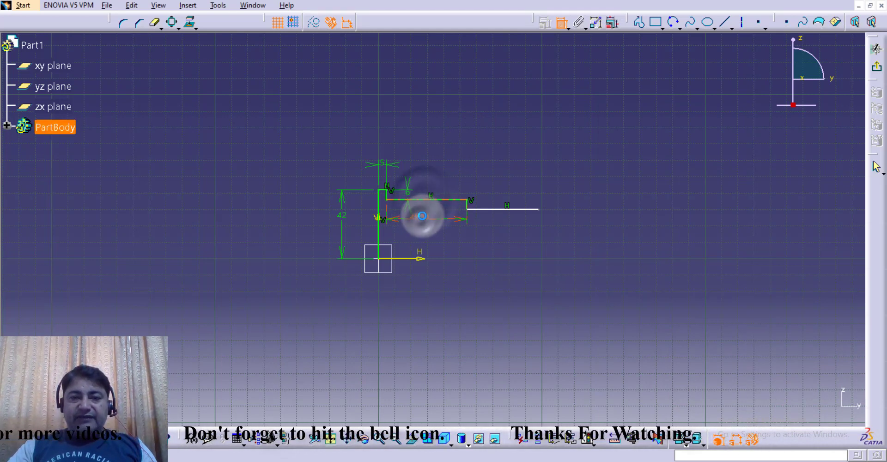
{"action": "double_click", "coordinate": [422, 216]}
{"action": "type", "text": "35"}
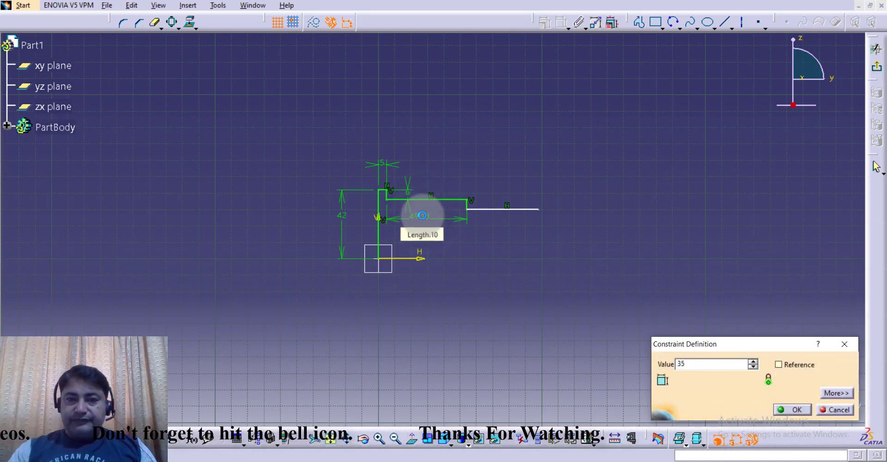
{"action": "key", "text": "Return"}
{"action": "left_click", "coordinate": [479, 160]}
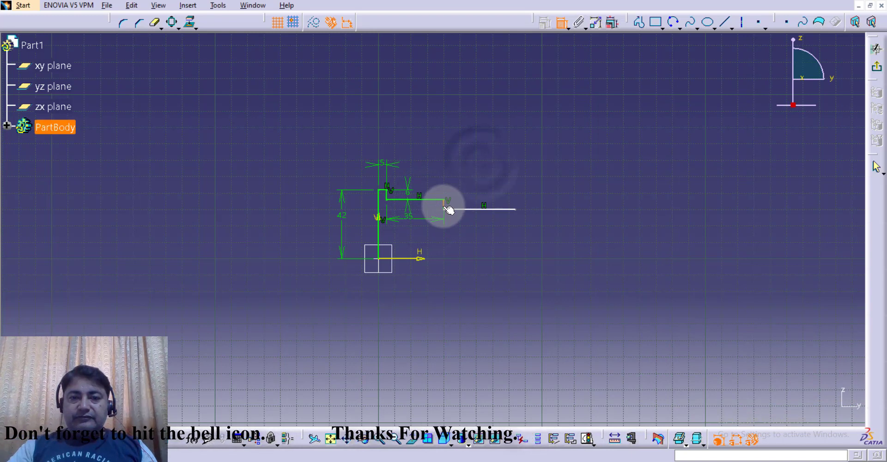
- Dimension the short vertical line of the second step down and set its length to 2 mm
{"action": "left_click", "coordinate": [443, 205]}
{"action": "double_click", "coordinate": [466, 204]}
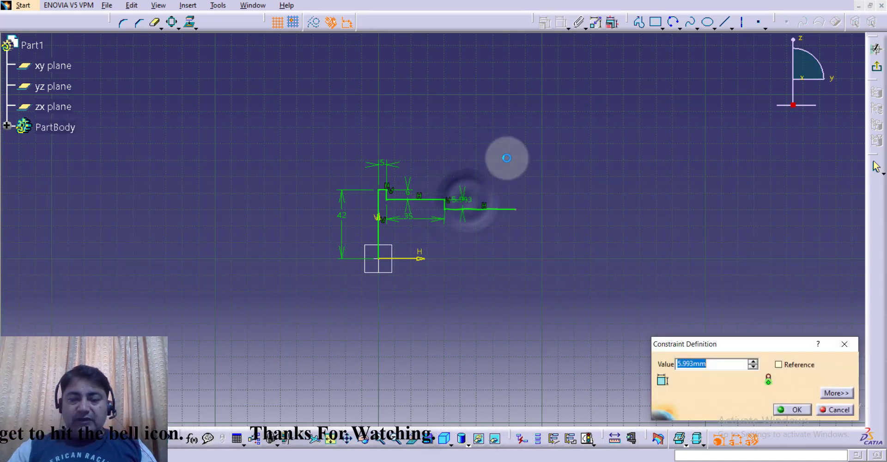
{"action": "type", "text": "2"}
{"action": "key", "text": "Return"}
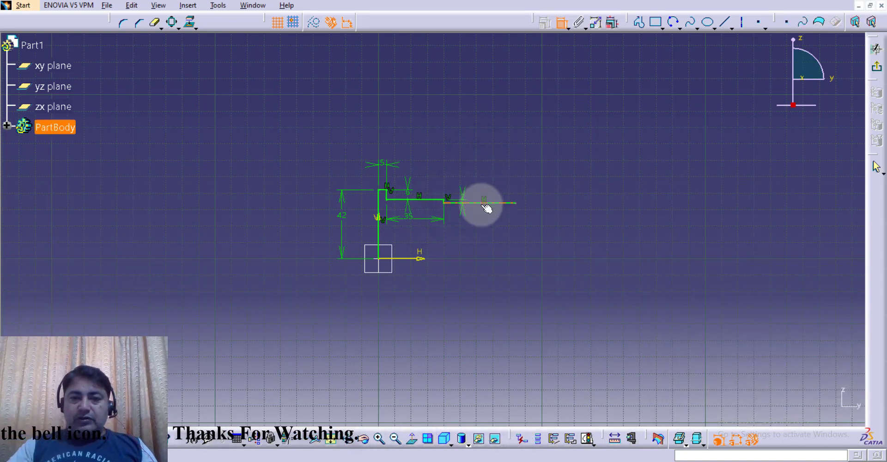
- Dimension the last horizontal line of the profile and set its length to 15 mm
{"action": "left_click", "coordinate": [485, 204]}
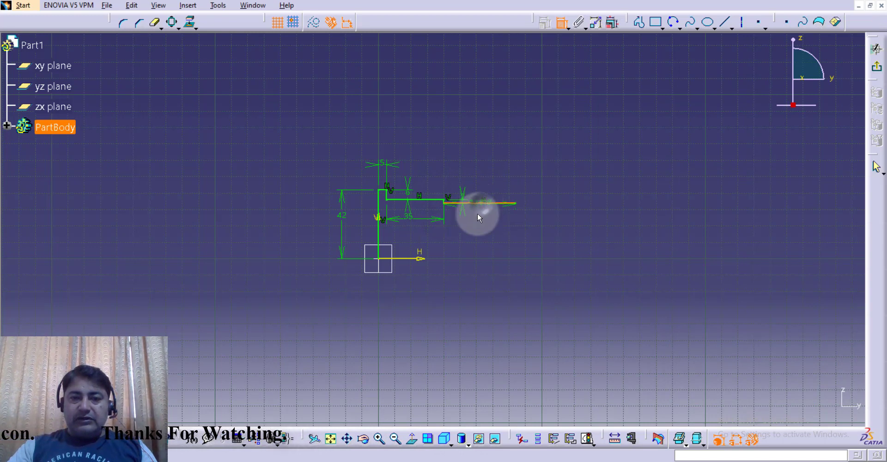
{"action": "left_click", "coordinate": [476, 217]}
{"action": "double_click", "coordinate": [477, 217]}
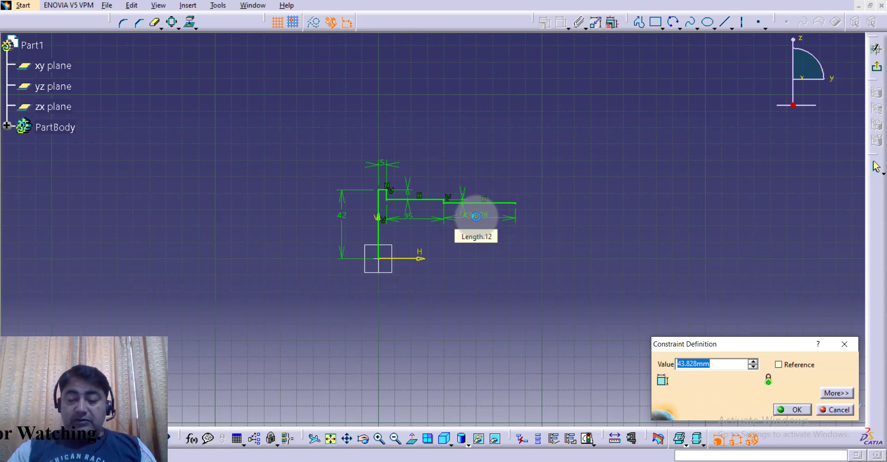
{"action": "type", "text": "15"}
{"action": "key", "text": "Return"}
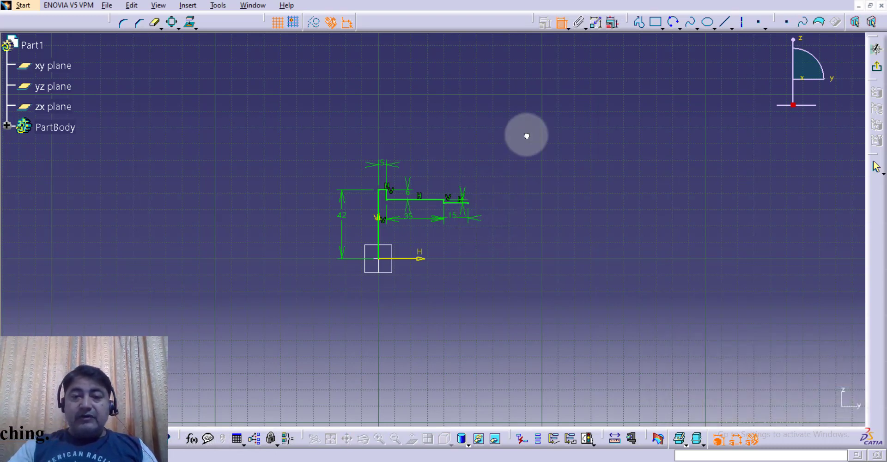
{"action": "left_click", "coordinate": [379, 438]}
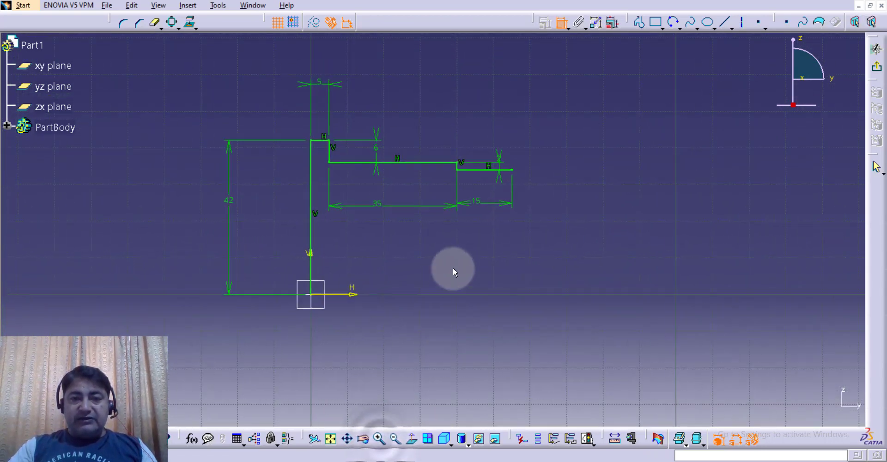
{"action": "mouse_move", "coordinate": [452, 267]}
{"action": "middle_mouse_down"}
{"action": "mouse_move", "coordinate": [480, 285]}
{"action": "mouse_move", "coordinate": [485, 295]}
{"action": "mouse_move", "coordinate": [474, 303]}
{"action": "middle_mouse_up"}
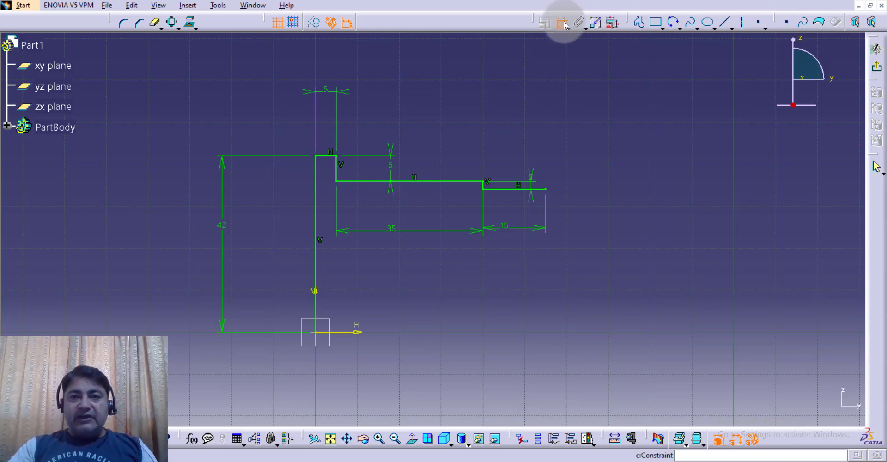
{"action": "key", "text": "Escape"}
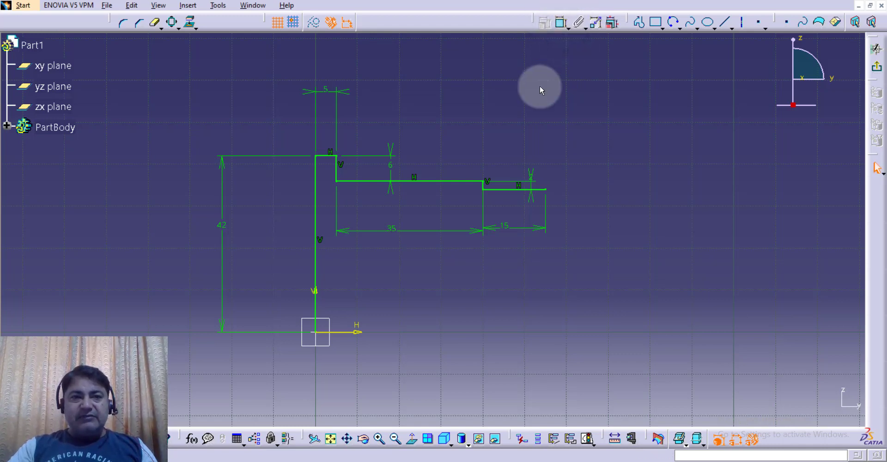
- Extend the profile from its open end with a horizontal line about 19 mm long
{"action": "left_click", "coordinate": [639, 22]}
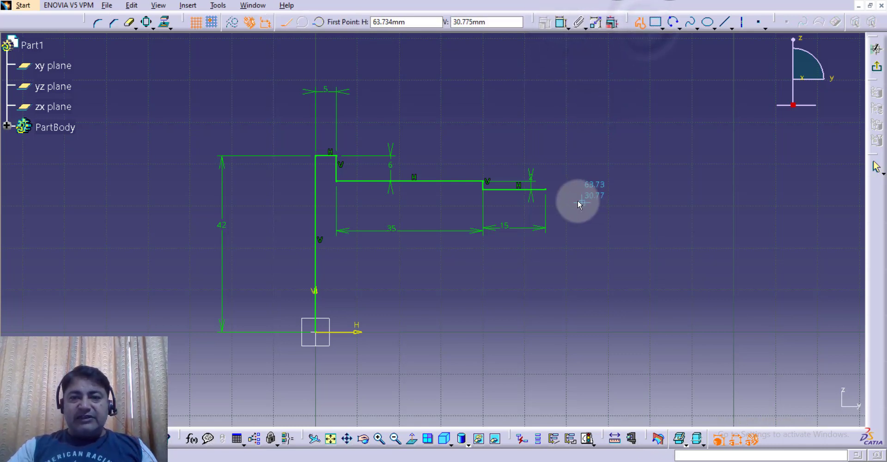
{"action": "left_click", "coordinate": [546, 189]}
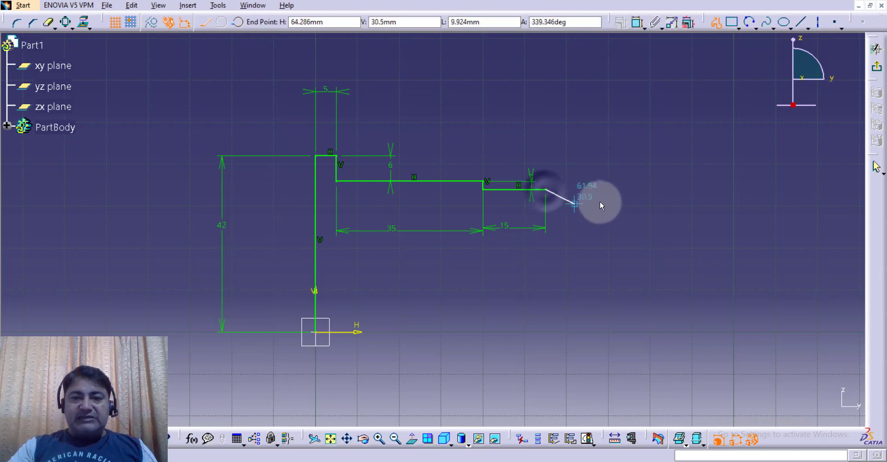
{"action": "left_click", "coordinate": [626, 186]}
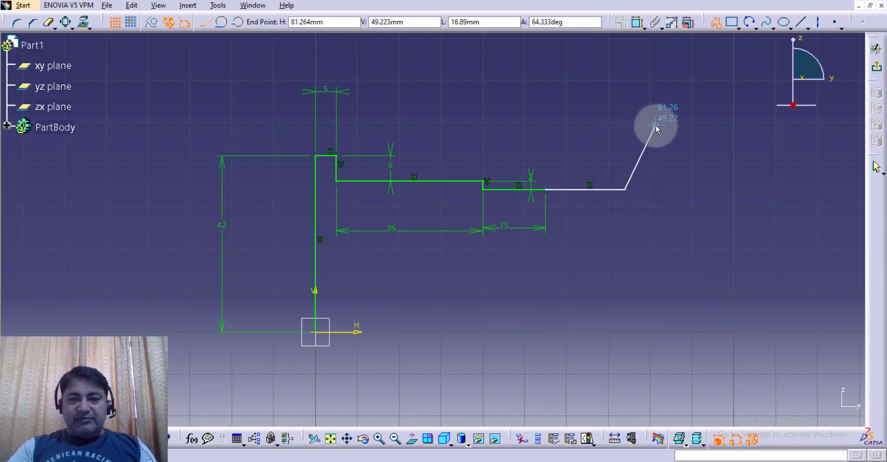
{"action": "key", "text": "Escape"}
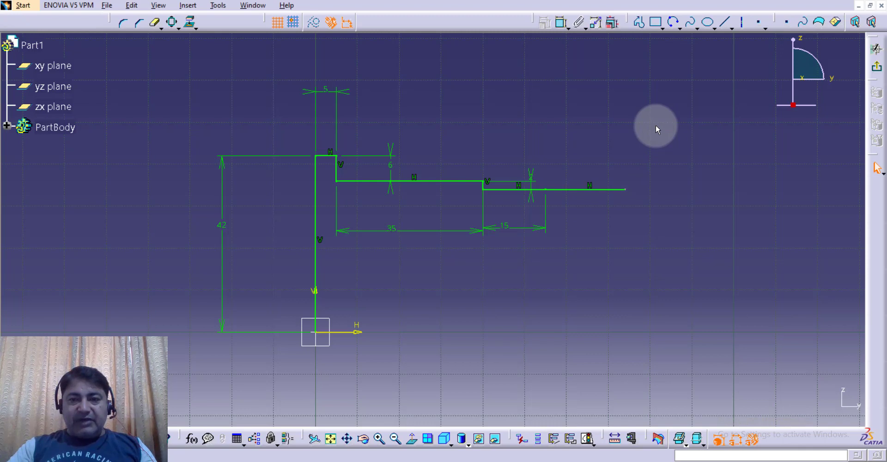
- Dimension the new horizontal line at the profile's end and set its length to 12.5 mm
{"action": "left_click", "coordinate": [560, 23]}
{"action": "left_click", "coordinate": [570, 188]}
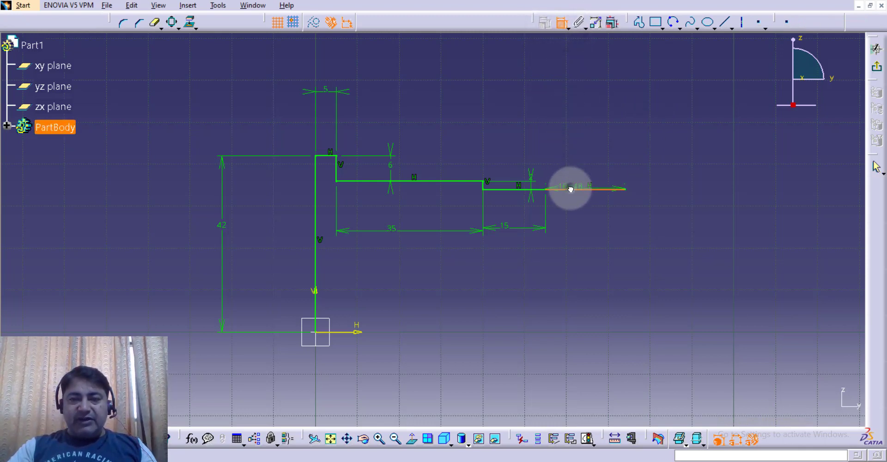
{"action": "left_click", "coordinate": [573, 205]}
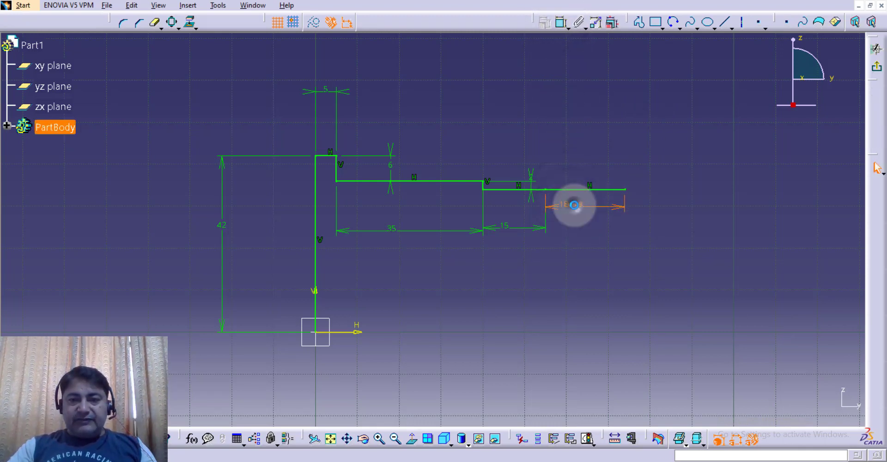
{"action": "double_click", "coordinate": [573, 204]}
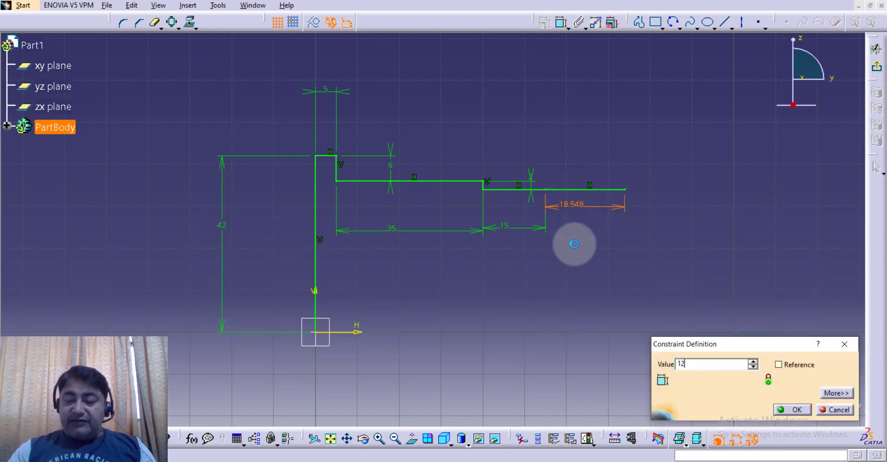
{"action": "key", "text": "Return"}
{"action": "left_click", "coordinate": [588, 147]}
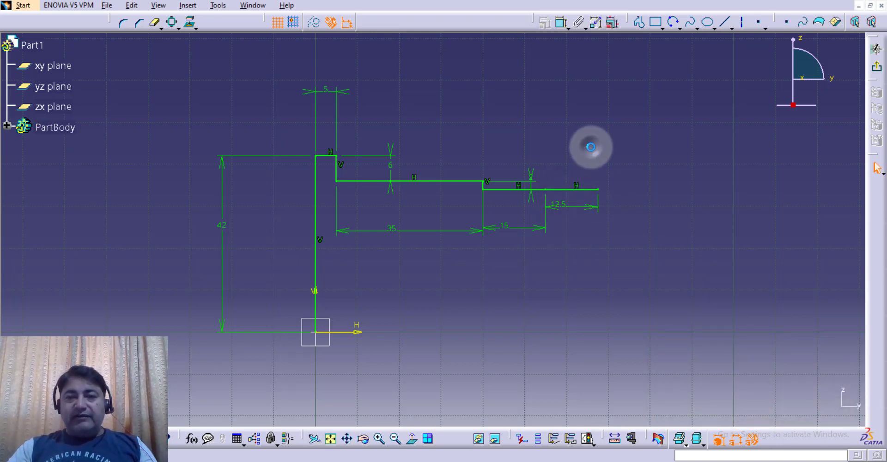
- Draw a circle centred on the free end of the 12.5 mm line, passing through that line's other end
{"action": "left_click", "coordinate": [679, 27]}
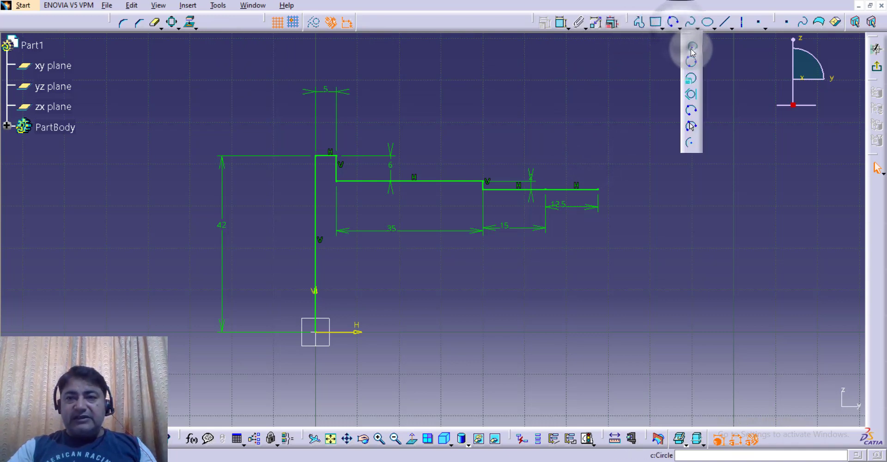
{"action": "left_click", "coordinate": [690, 46]}
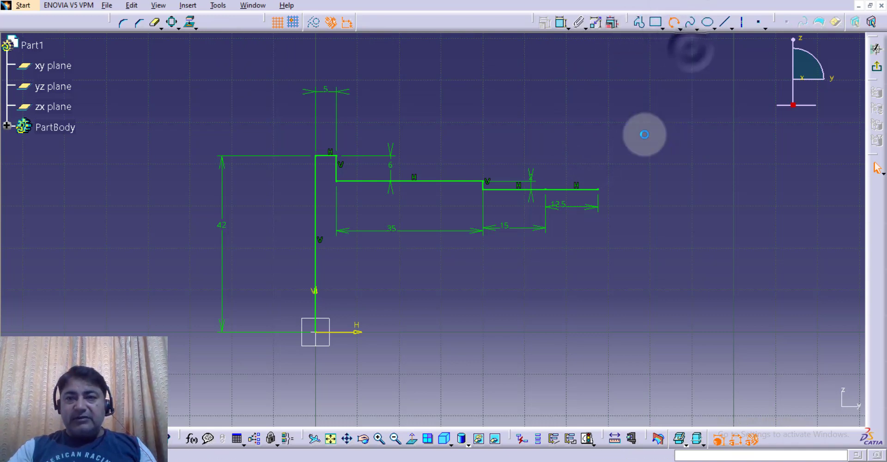
{"action": "left_click", "coordinate": [598, 189]}
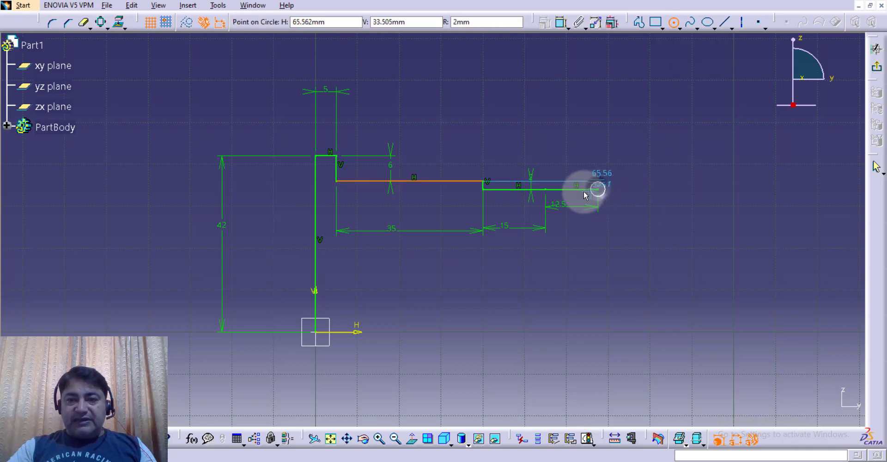
{"action": "left_click", "coordinate": [547, 190]}
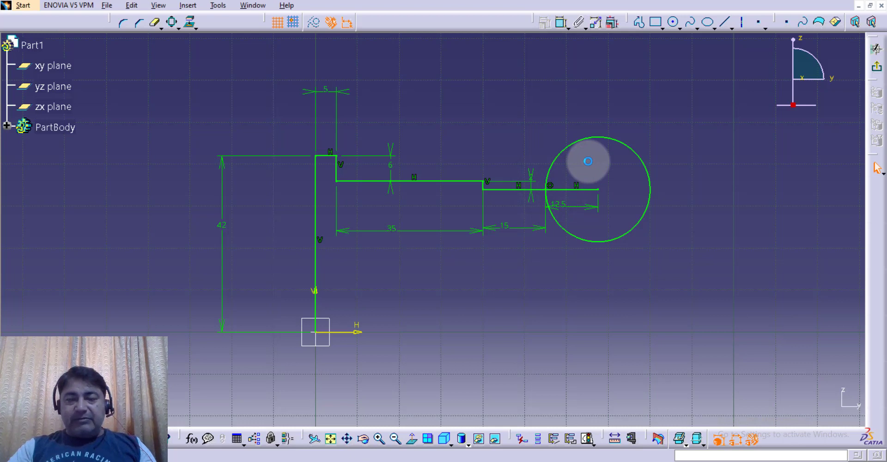
- Trim the 12.5 mm line to the far side of the circle, converting its length constraint into a distance
{"action": "left_click", "coordinate": [161, 30]}
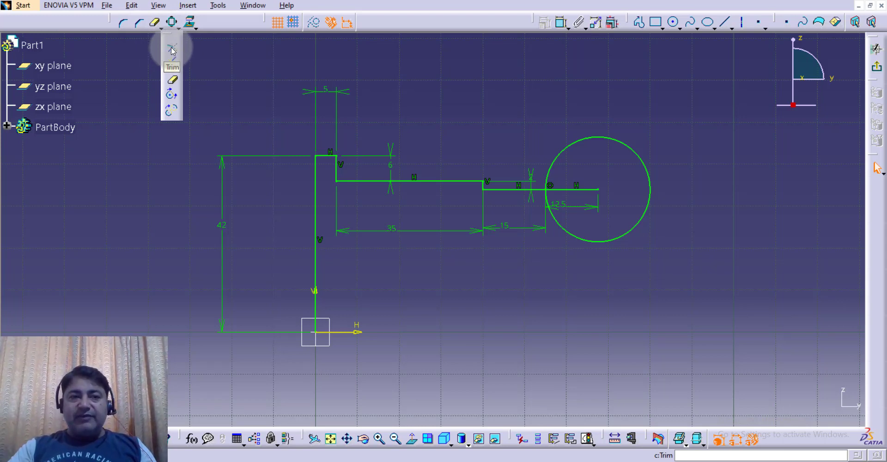
{"action": "left_click", "coordinate": [172, 51]}
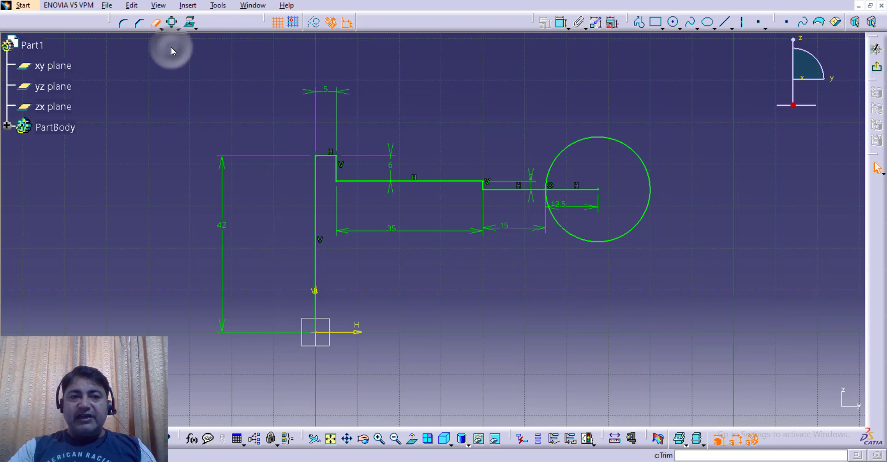
{"action": "left_click", "coordinate": [590, 190]}
{"action": "left_click", "coordinate": [463, 254]}
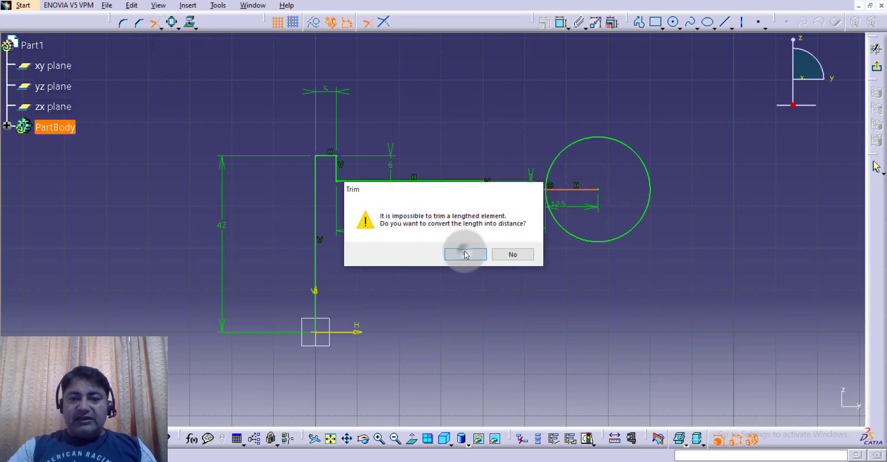
{"action": "left_click", "coordinate": [649, 181]}
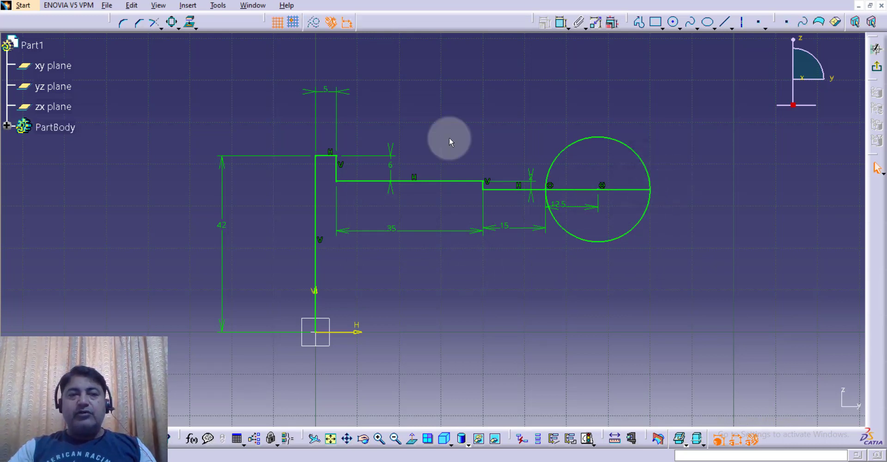
- Quick Trim the circle's upper half and the horizontal line across it, leaving only the lower semicircular arc
{"action": "left_click", "coordinate": [161, 29]}
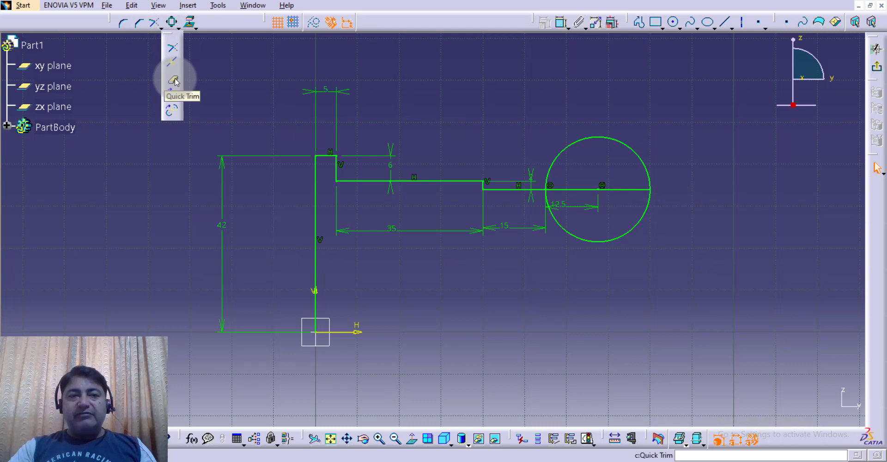
{"action": "left_click", "coordinate": [175, 80]}
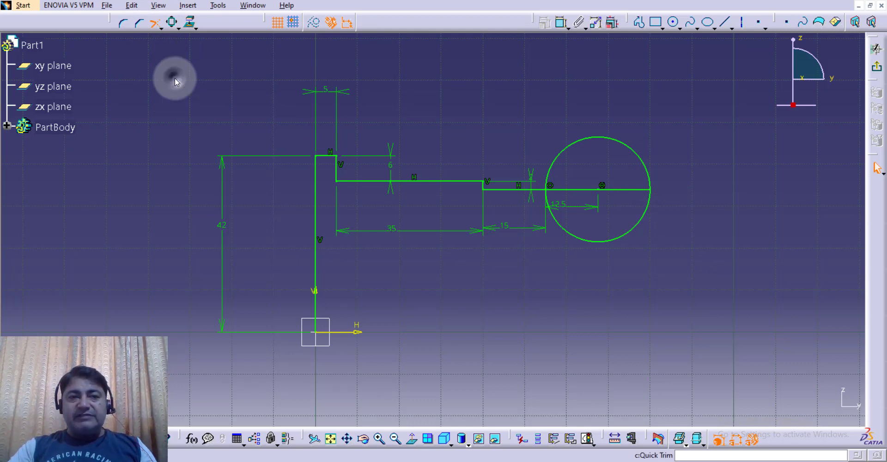
{"action": "left_click", "coordinate": [586, 137]}
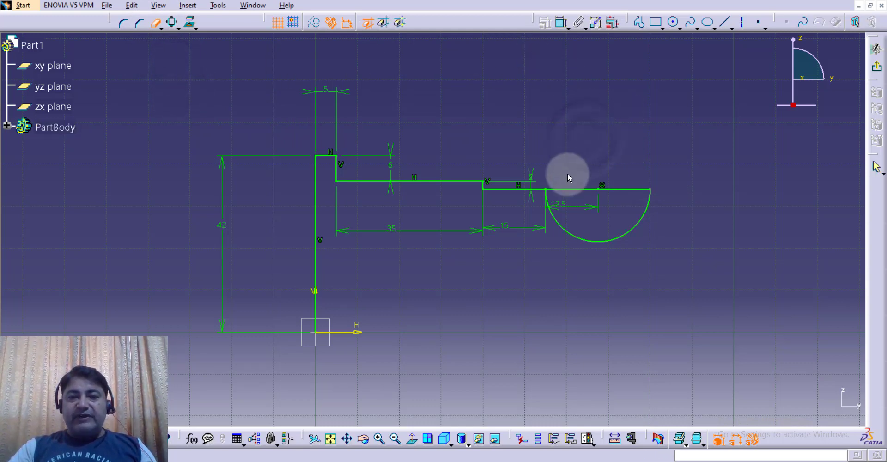
{"action": "left_click", "coordinate": [569, 189]}
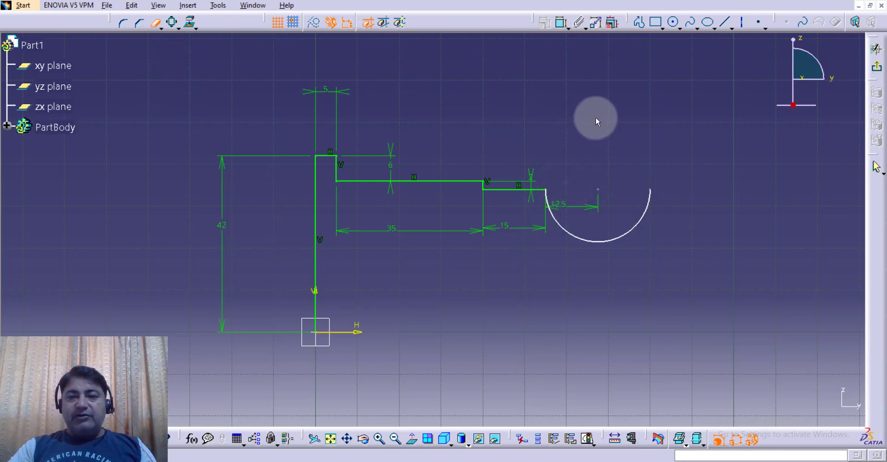
{"action": "middle_click_drag", "start_coordinate": [595, 117], "coordinate": [495, 124]}
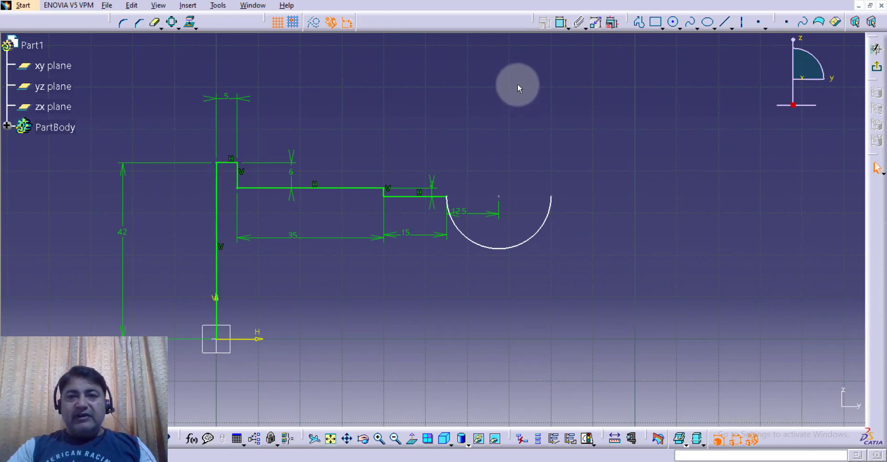
- Draw a profile from the arc's free end: a horizontal line, a short step down, another horizontal line and a vertical line down to the horizontal axis
{"action": "left_click", "coordinate": [640, 21]}
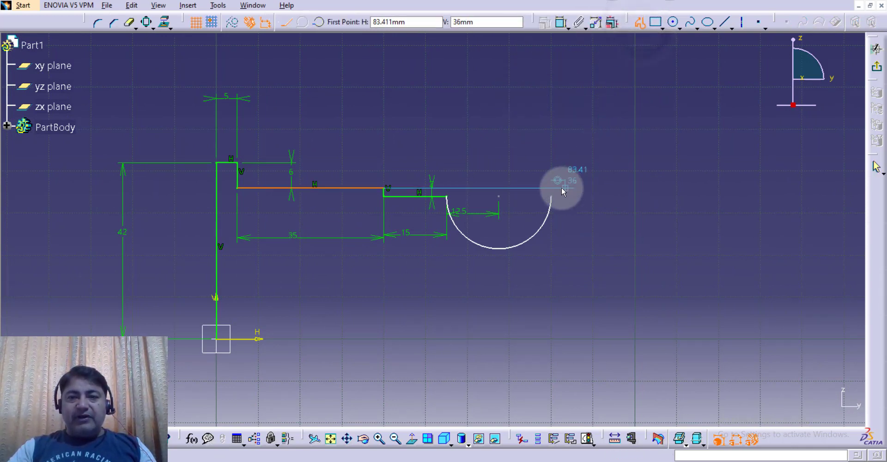
{"action": "left_click", "coordinate": [554, 198]}
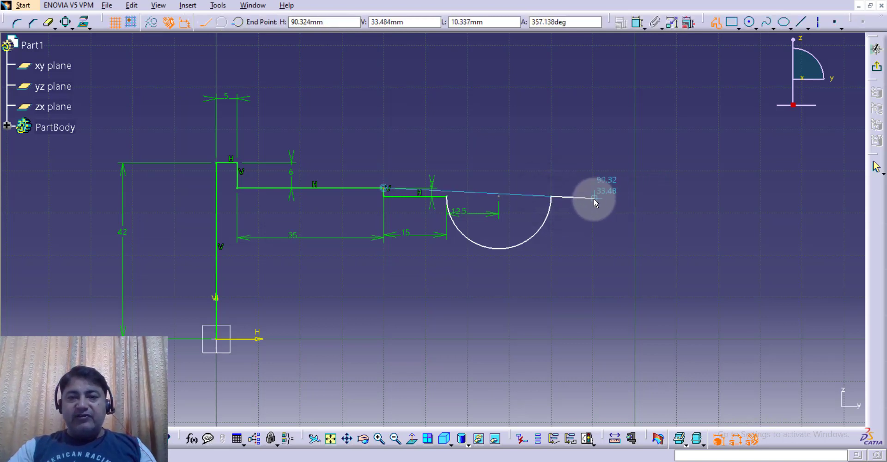
{"action": "left_click", "coordinate": [643, 195]}
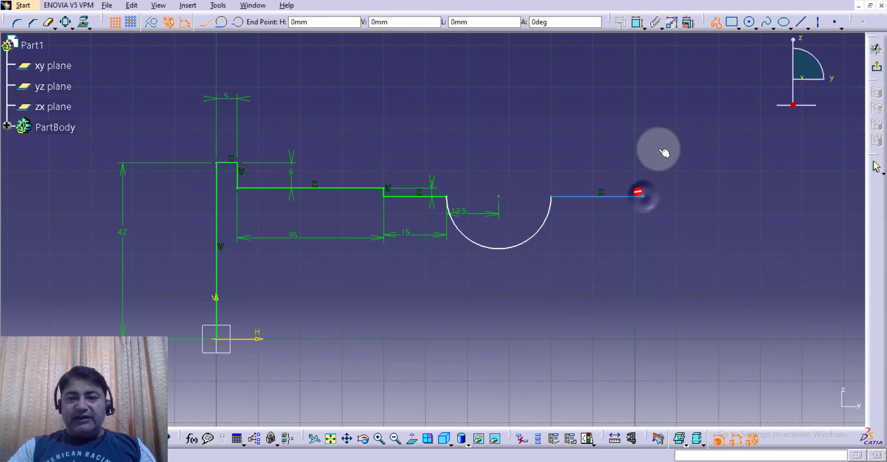
{"action": "left_click", "coordinate": [642, 216]}
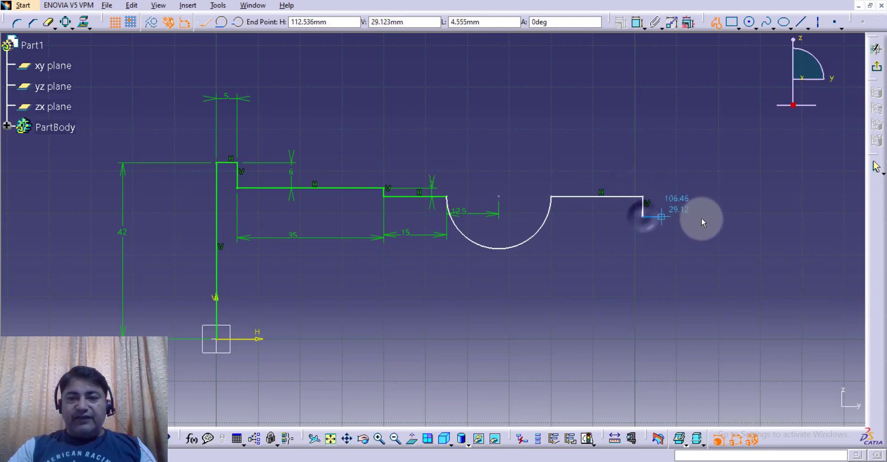
{"action": "left_click", "coordinate": [742, 217]}
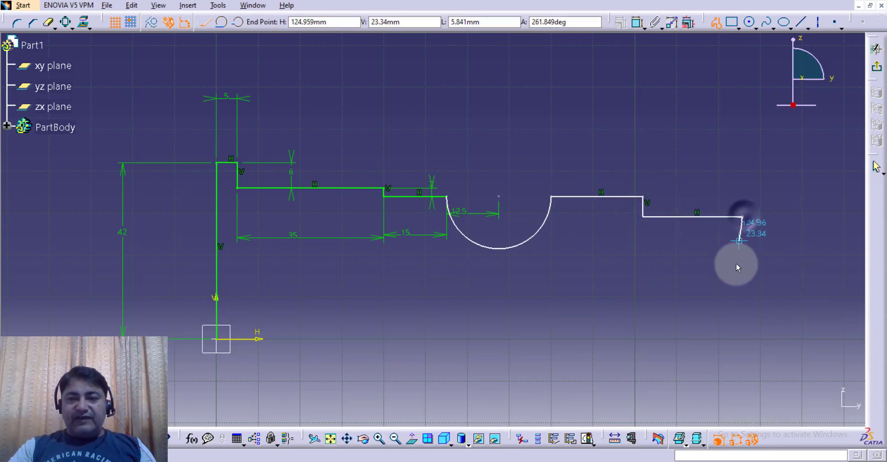
{"action": "left_click", "coordinate": [743, 339]}
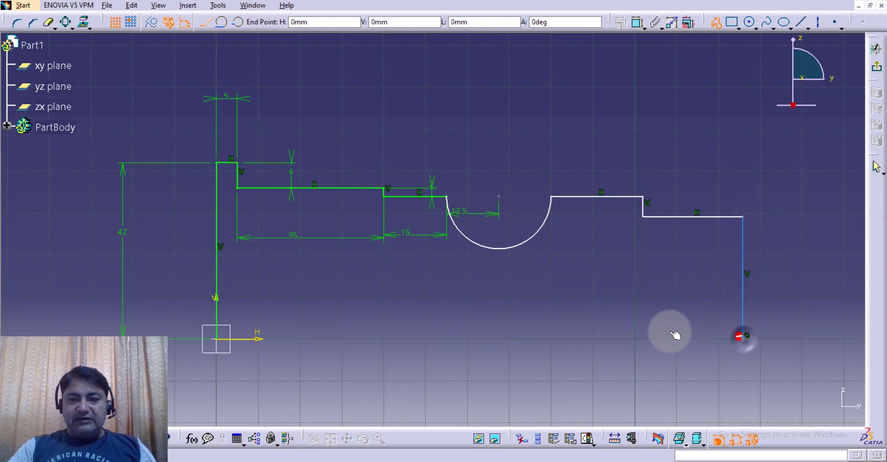
{"action": "key", "text": "Escape"}
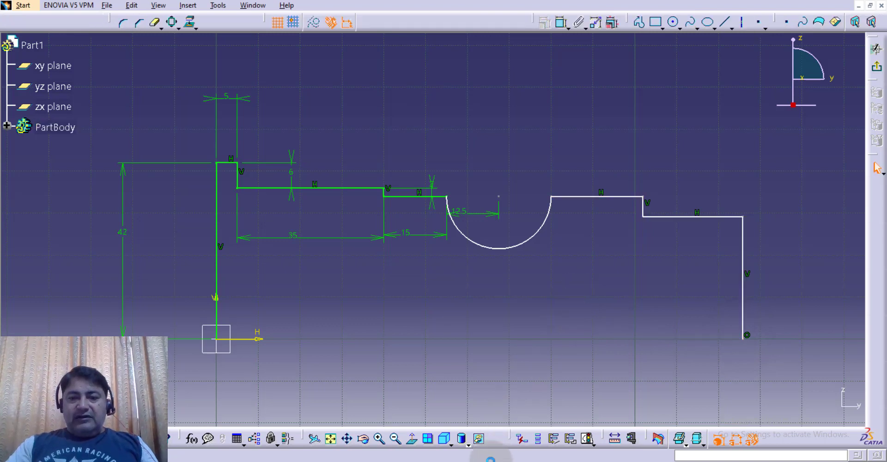
- Check the reference drawing, then dimension the horizontal line after the arc and set its length to 40 mm
{"action": "key", "text": "alt+Tab"}
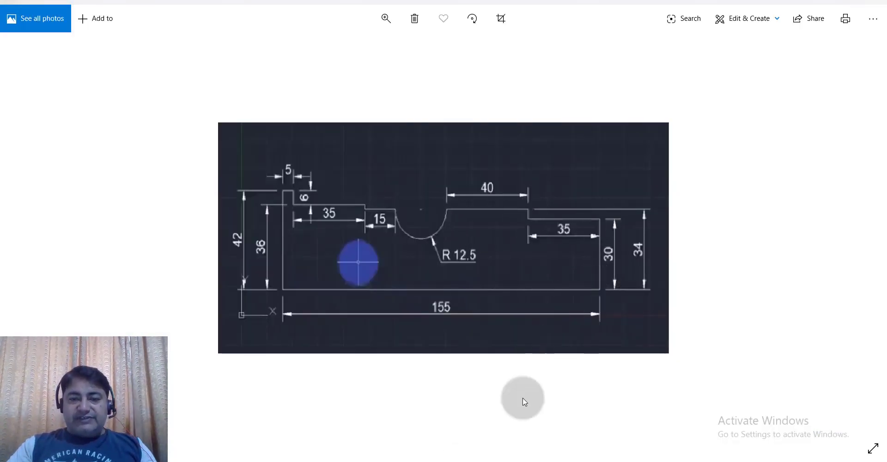
{"action": "key", "text": "alt+Tab"}
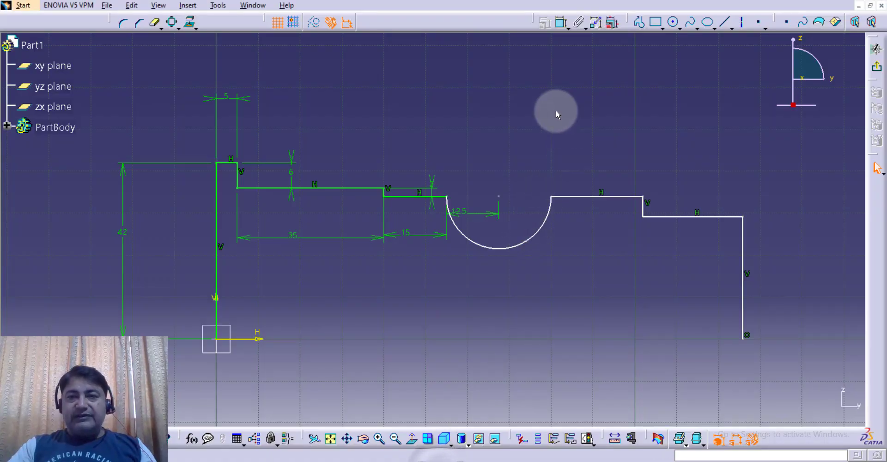
{"action": "left_click", "coordinate": [563, 25]}
{"action": "left_click", "coordinate": [589, 196]}
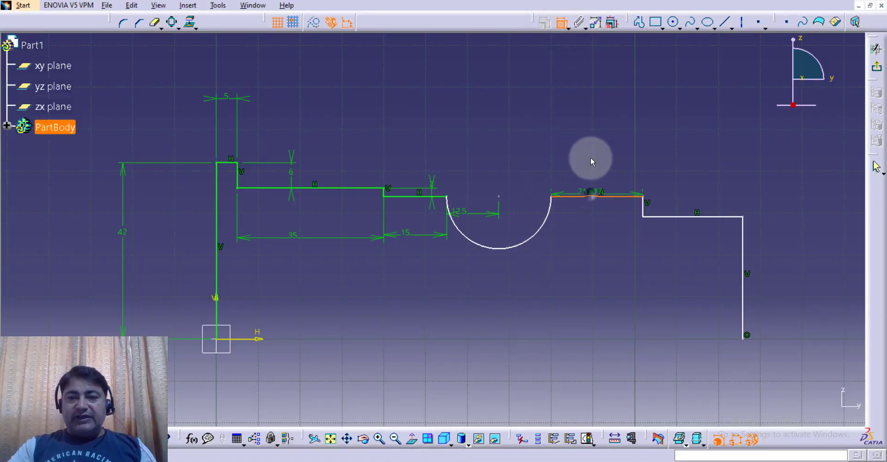
{"action": "left_click", "coordinate": [589, 153]}
{"action": "double_click", "coordinate": [591, 155]}
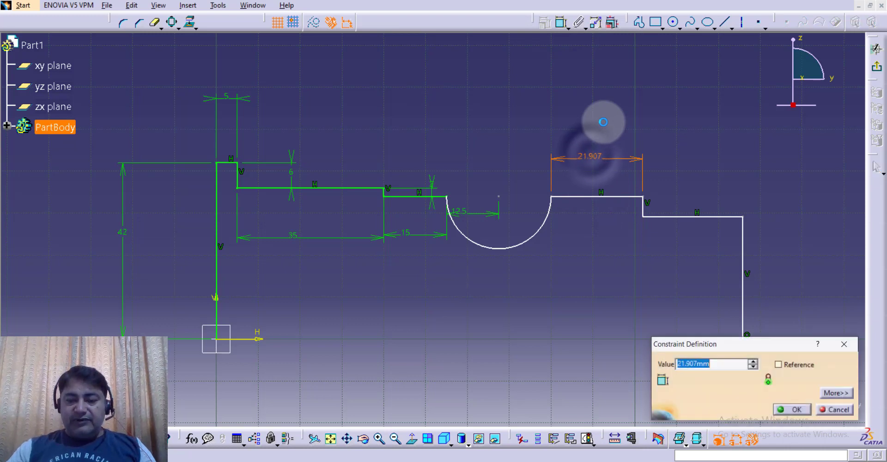
{"action": "type", "text": "40"}
{"action": "key", "text": "Return"}
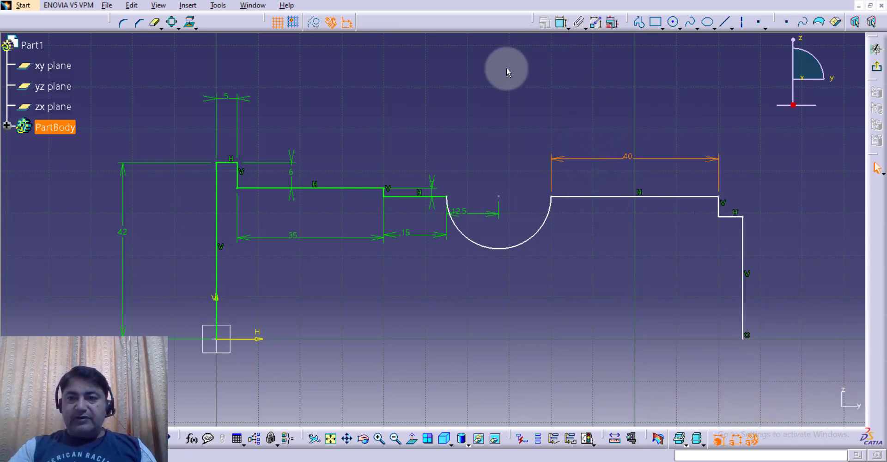
- Set the height of the short vertical step after the 40 mm line to 4 mm
{"action": "left_click", "coordinate": [717, 206]}
{"action": "left_click", "coordinate": [700, 208]}
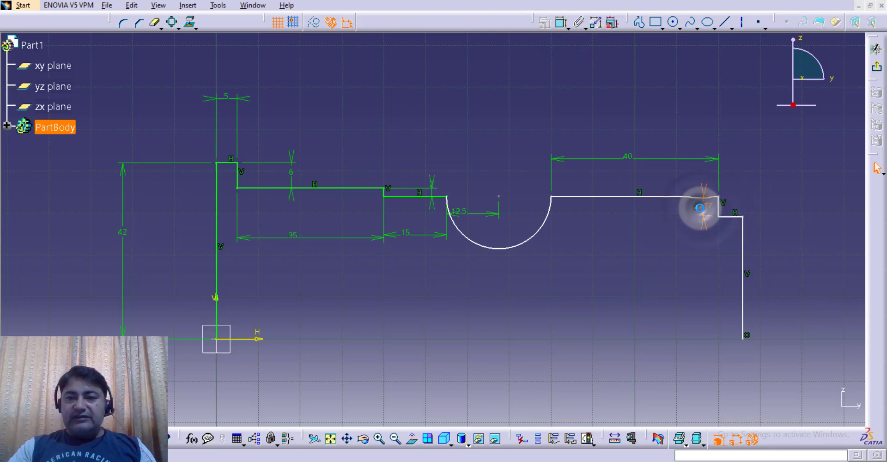
{"action": "double_click", "coordinate": [700, 208]}
{"action": "key", "text": "Return"}
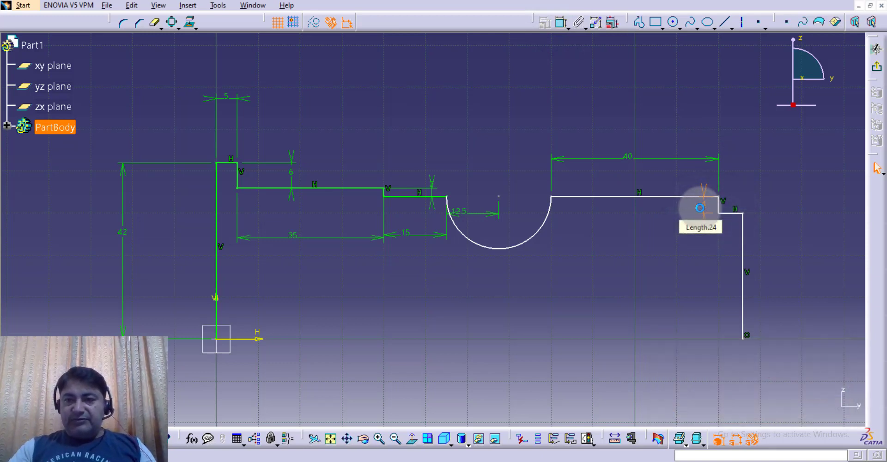
{"action": "left_click", "coordinate": [749, 181]}
- Dimension the last horizontal line beyond the 4 mm step and set its length to 35 mm
{"action": "left_click", "coordinate": [561, 23]}
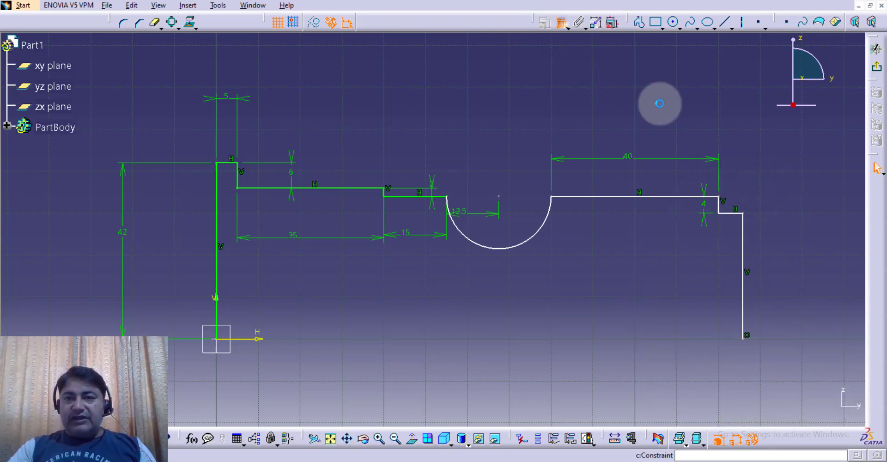
{"action": "left_click", "coordinate": [731, 213]}
{"action": "left_click", "coordinate": [722, 238]}
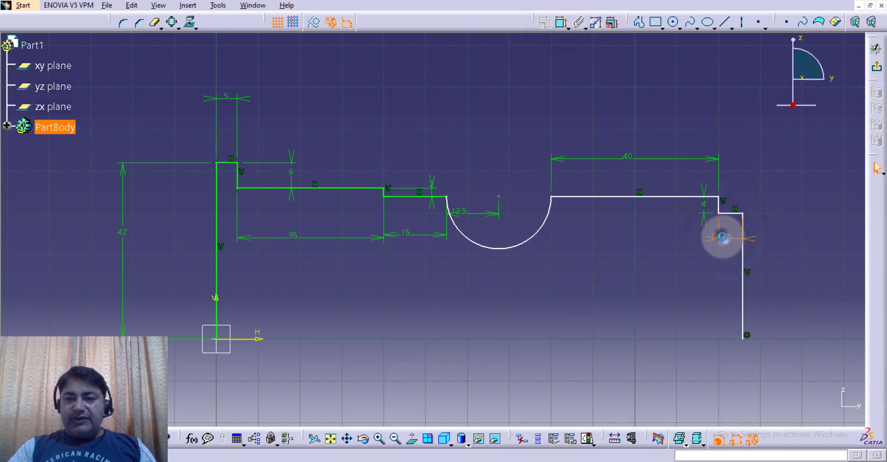
{"action": "double_click", "coordinate": [723, 236]}
{"action": "type", "text": "35"}
{"action": "key", "text": "Return"}
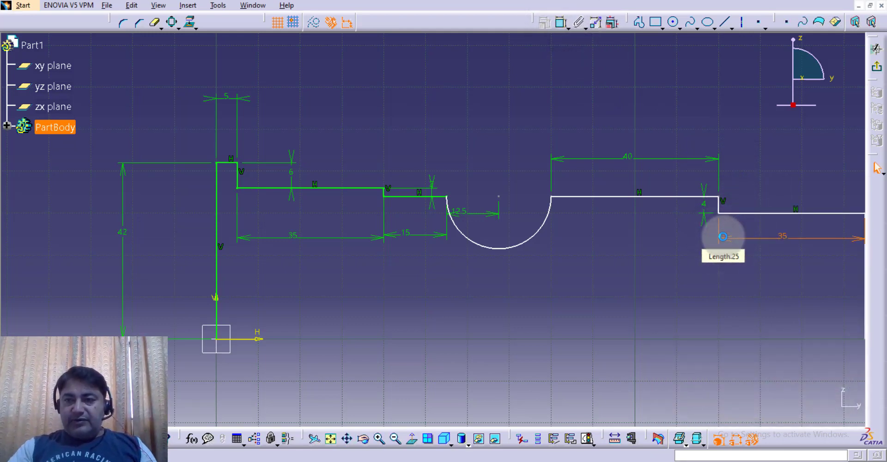
- Dimension the height of the vertical line at the far end of the profile
{"action": "left_click", "coordinate": [396, 438]}
{"action": "middle_click_drag", "start_coordinate": [439, 337], "coordinate": [323, 359]}
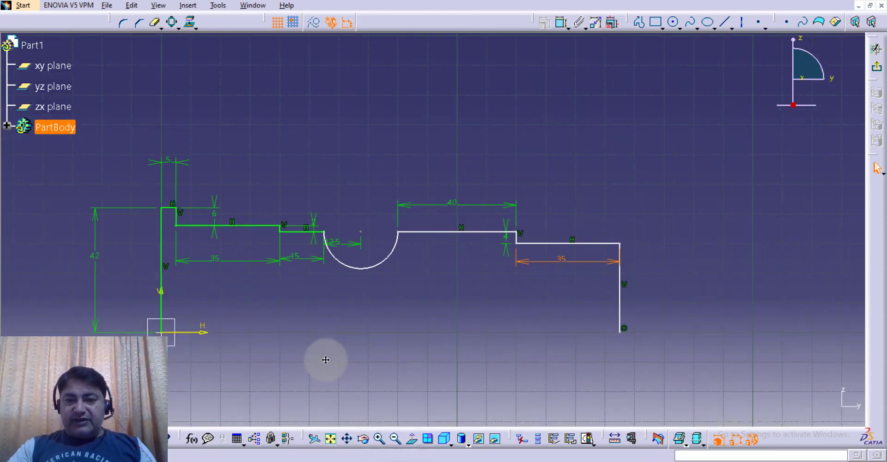
{"action": "left_click", "coordinate": [561, 22]}
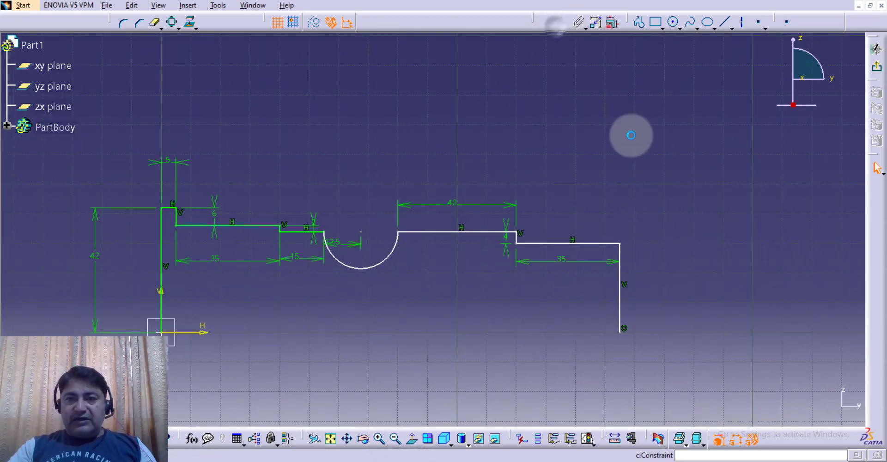
{"action": "left_click", "coordinate": [618, 294]}
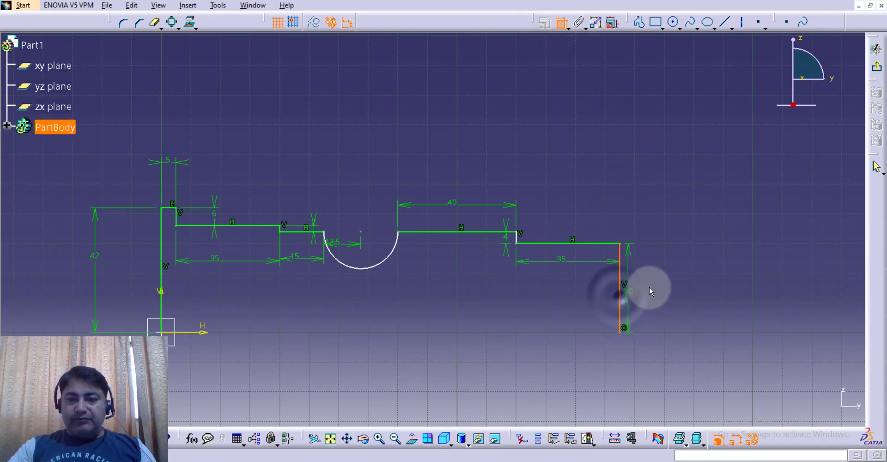
{"action": "left_click", "coordinate": [650, 286]}
{"action": "left_click", "coordinate": [681, 247]}
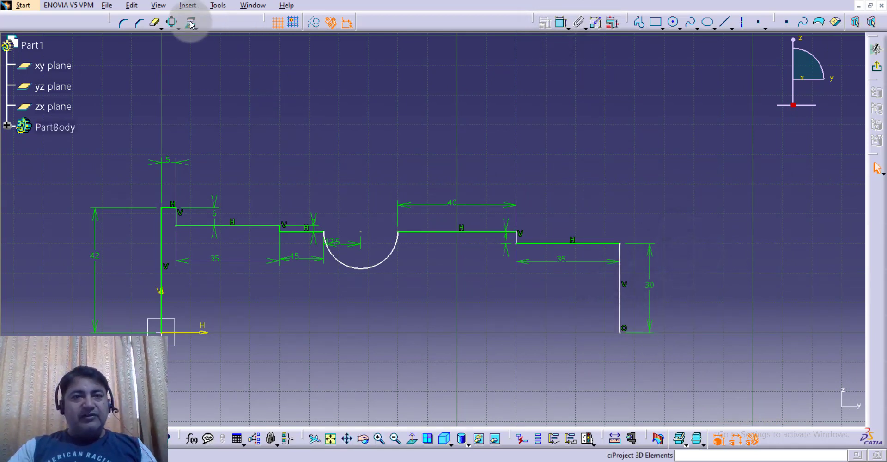
- Close the profile with a horizontal line about 155 mm long from the origin to the lower end of the far vertical line
{"action": "left_click", "coordinate": [639, 22]}
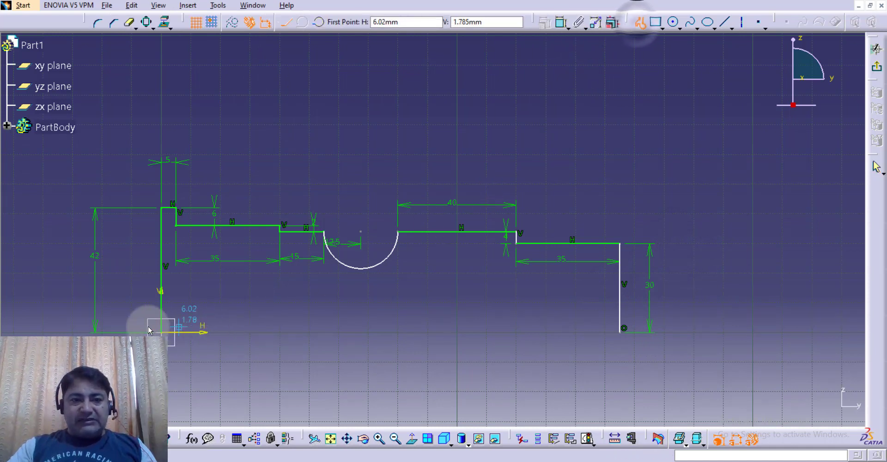
{"action": "left_click", "coordinate": [162, 332]}
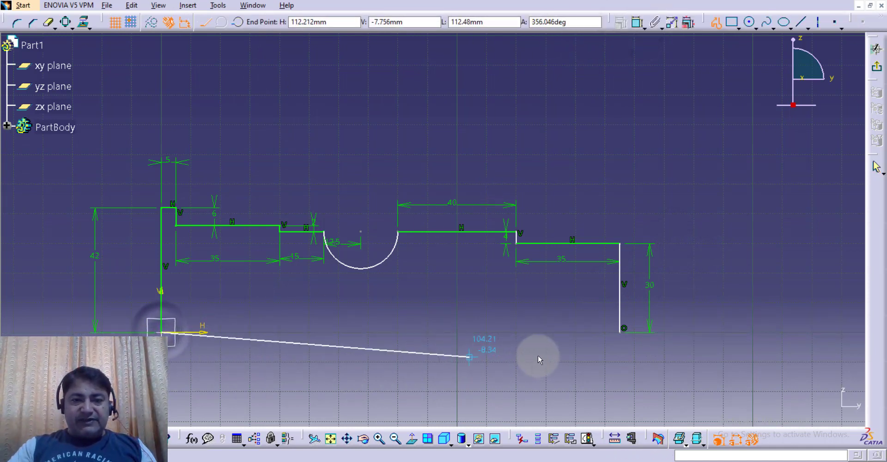
{"action": "left_click", "coordinate": [620, 332]}
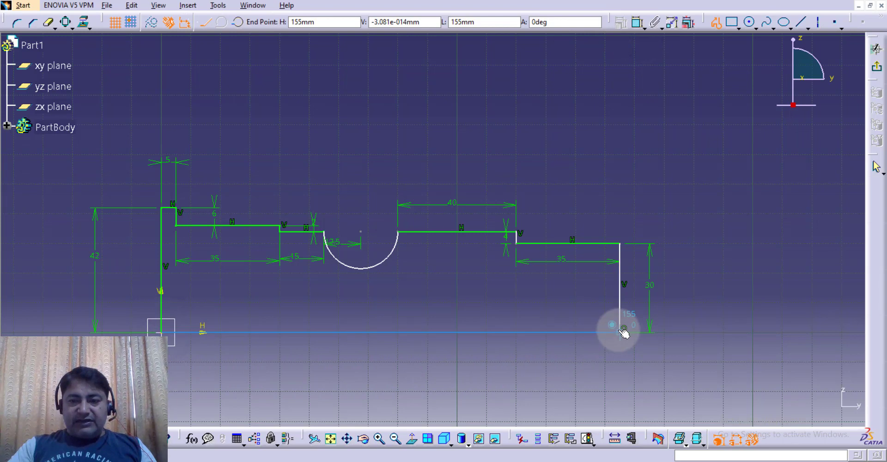
{"action": "left_click", "coordinate": [425, 139]}
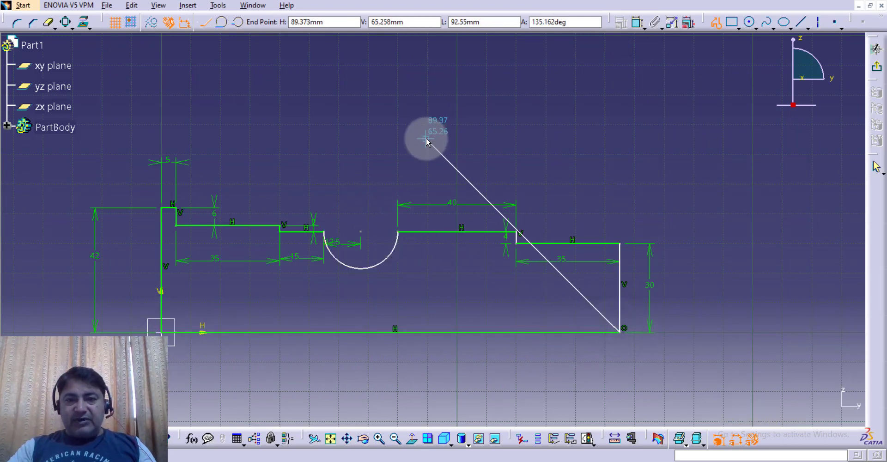
{"action": "key", "text": "Escape"}
{"action": "left_click", "coordinate": [425, 141]}
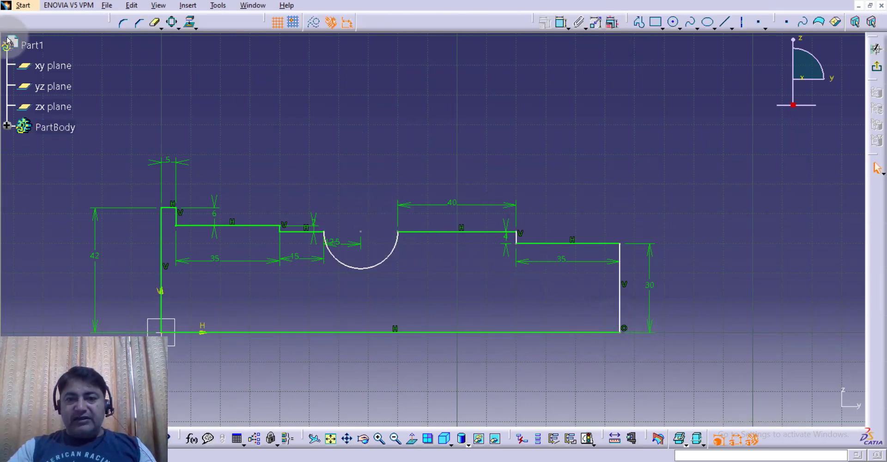
- Exit the sketch and revolve it 360 degrees into a solid Shaft, using the long base line as the axis
{"action": "left_click", "coordinate": [879, 68]}
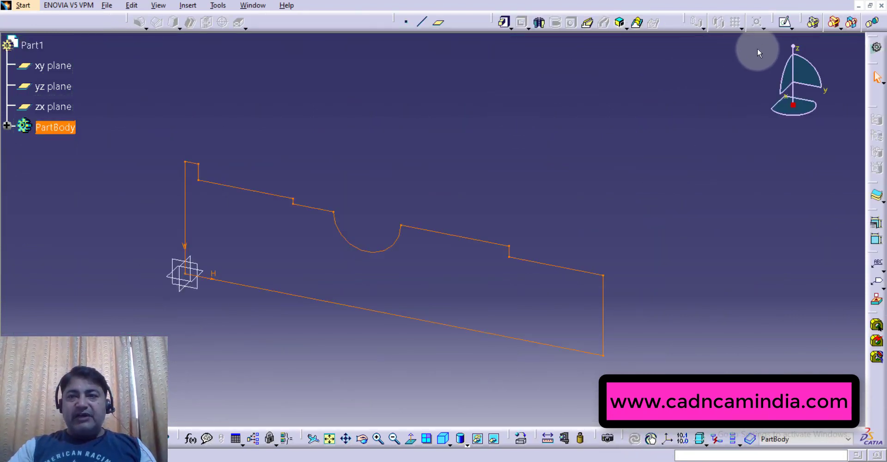
{"action": "left_click", "coordinate": [541, 24]}
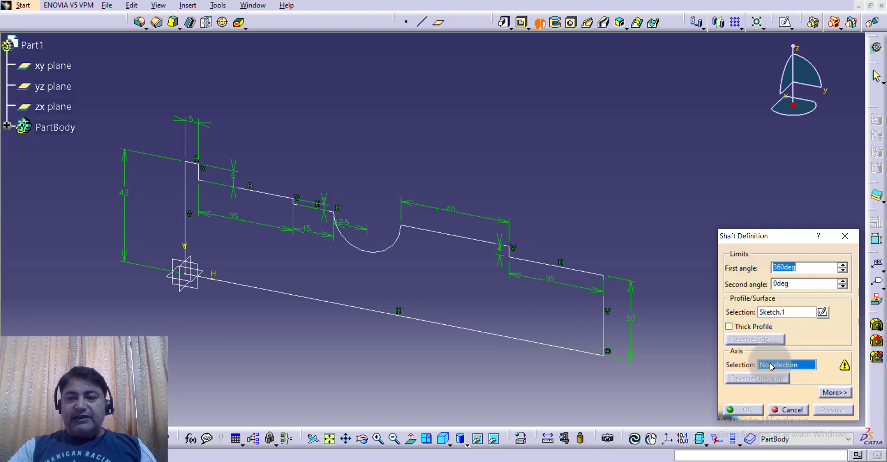
{"action": "left_click", "coordinate": [369, 315]}
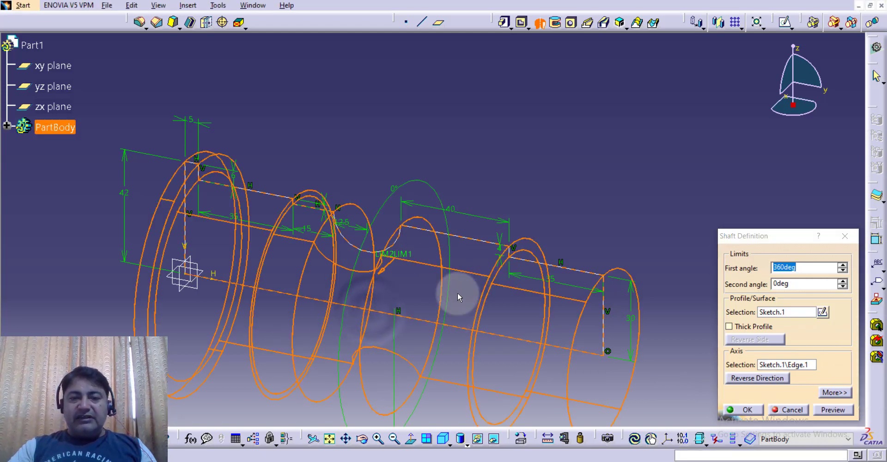
{"action": "middle_click_drag", "start_coordinate": [458, 292], "coordinate": [458, 241]}
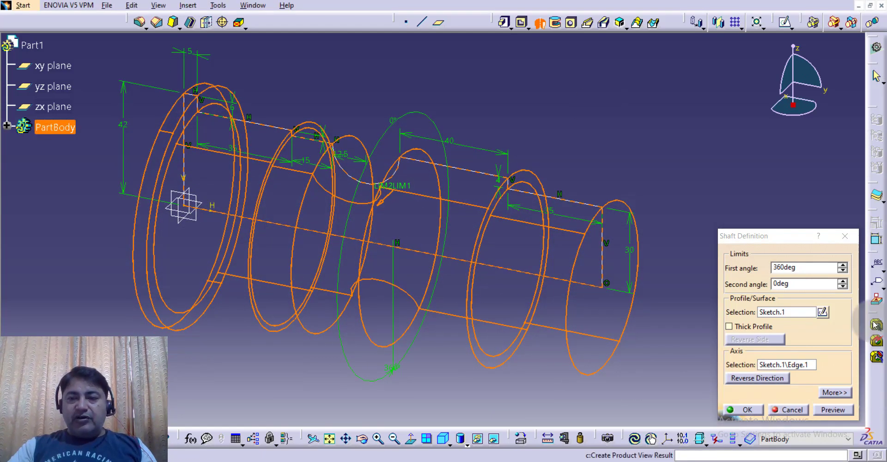
{"action": "left_click", "coordinate": [806, 266]}
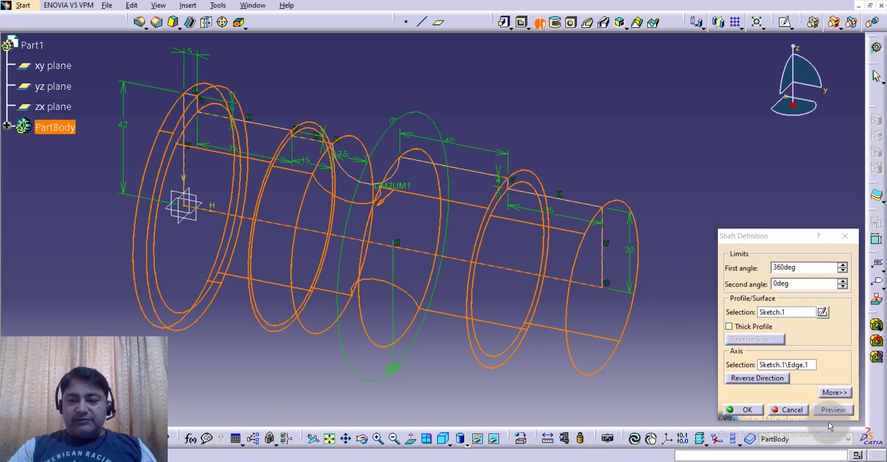
{"action": "left_click", "coordinate": [829, 410]}
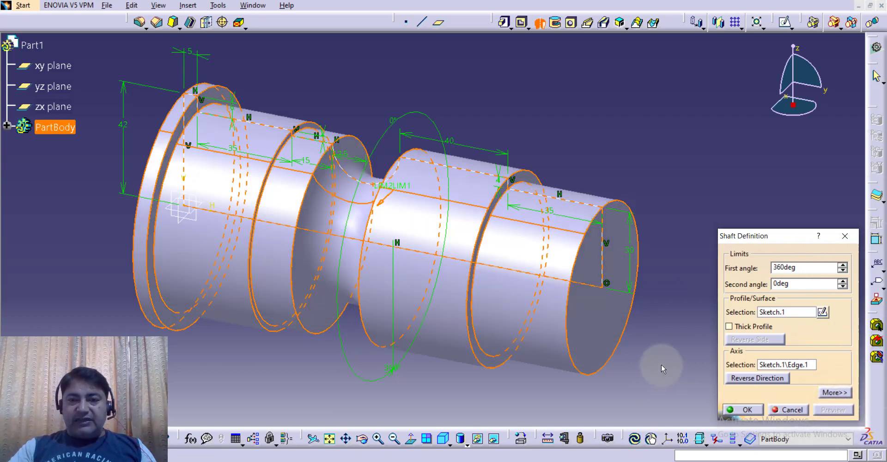
{"action": "left_click", "coordinate": [742, 410]}
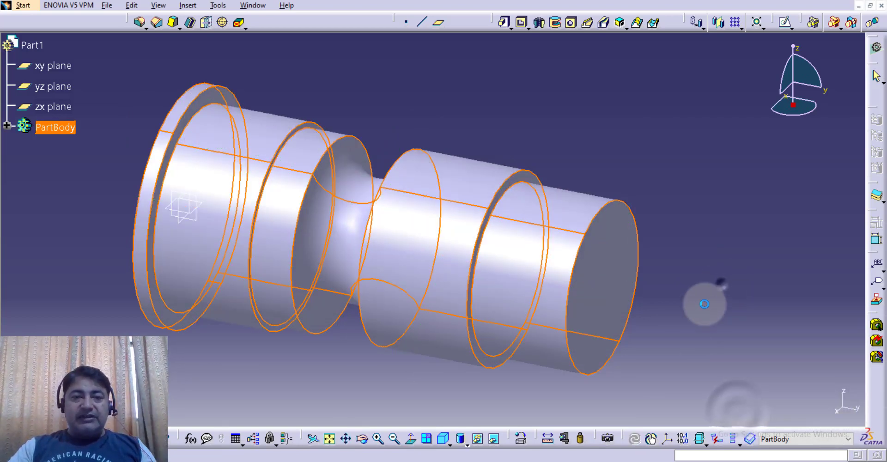
- Start a sketch on the shaft's flat circular end face at the origin
{"action": "middle_click_drag", "start_coordinate": [321, 317], "coordinate": [524, 345]}
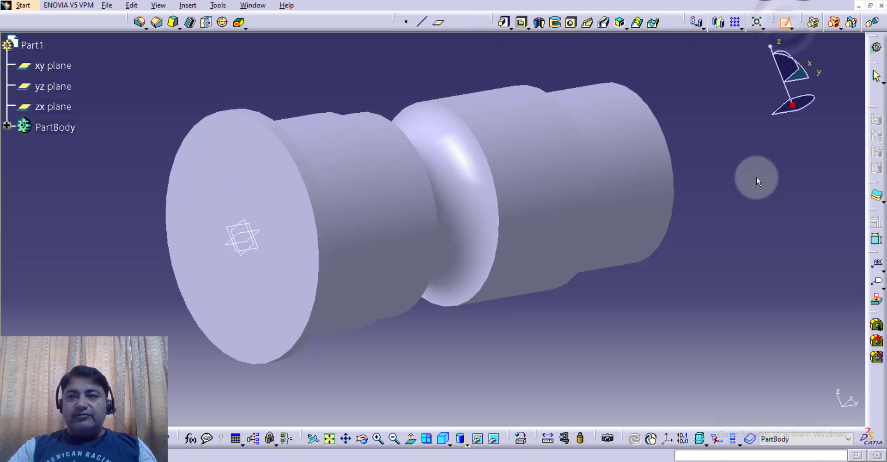
{"action": "left_click", "coordinate": [238, 187]}
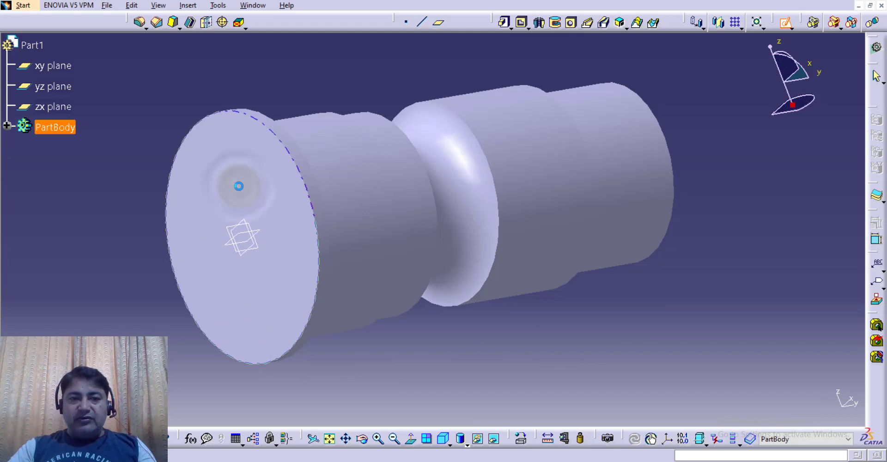
{"action": "left_click", "coordinate": [331, 439]}
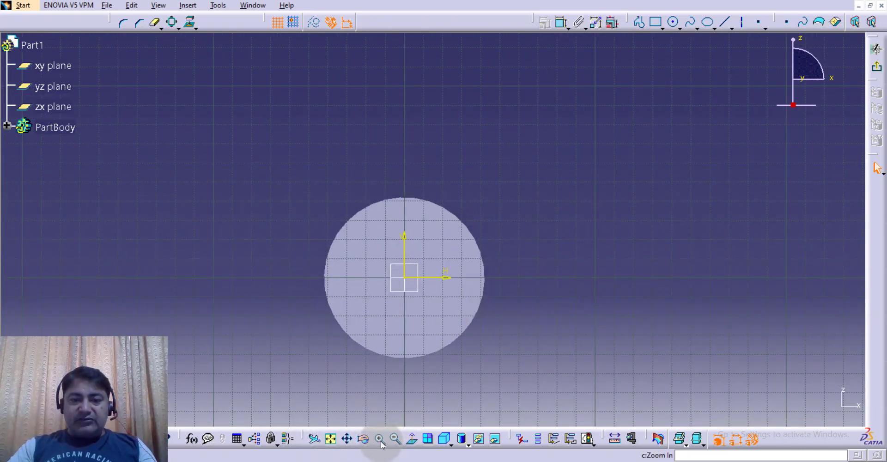
{"action": "mouse_move", "coordinate": [388, 441]}
{"action": "middle_mouse_down"}
{"action": "mouse_move", "coordinate": [376, 431]}
{"action": "mouse_move", "coordinate": [531, 362]}
{"action": "mouse_move", "coordinate": [616, 214]}
{"action": "mouse_move", "coordinate": [630, 226]}
{"action": "mouse_move", "coordinate": [641, 181]}
{"action": "middle_mouse_up"}
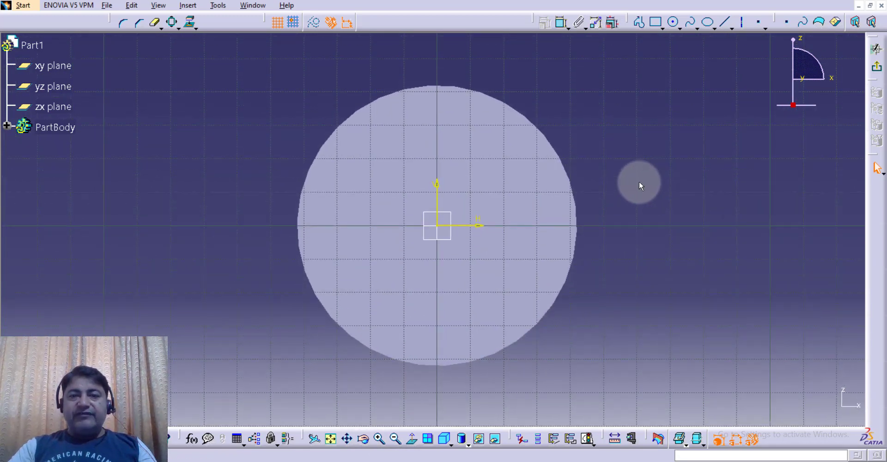
{"action": "middle_click_drag", "start_coordinate": [493, 185], "coordinate": [477, 188]}
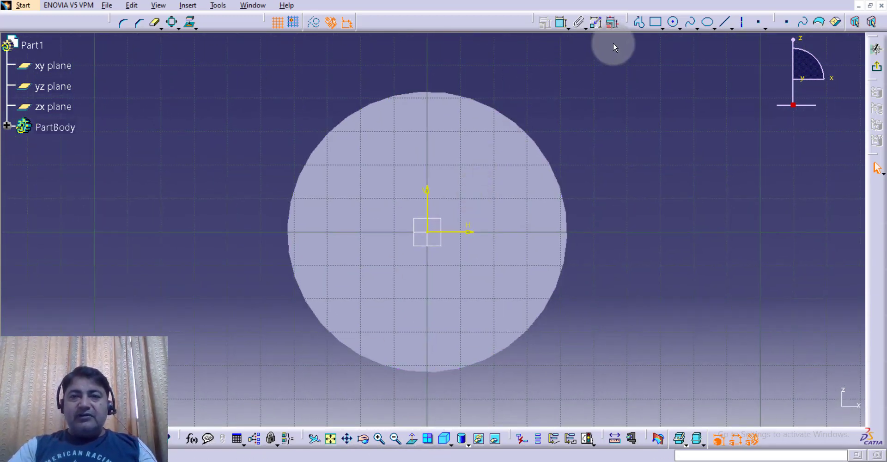
- Sketch two concentric circles centred on the origin, about 121 mm and 102 mm in diameter, outside the end face's edge
{"action": "left_click", "coordinate": [674, 23]}
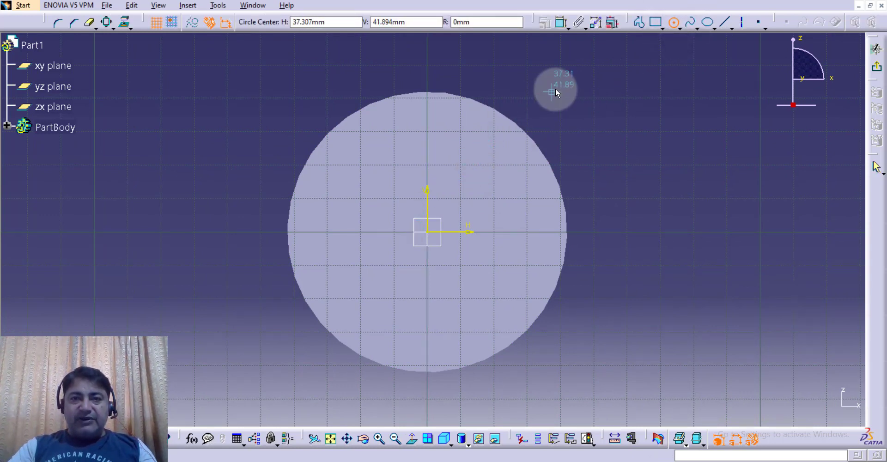
{"action": "left_click", "coordinate": [428, 233]}
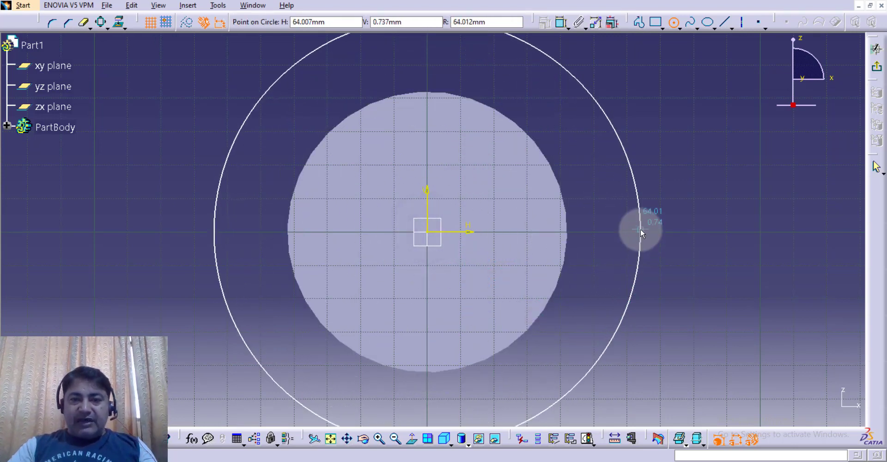
{"action": "left_click", "coordinate": [626, 209]}
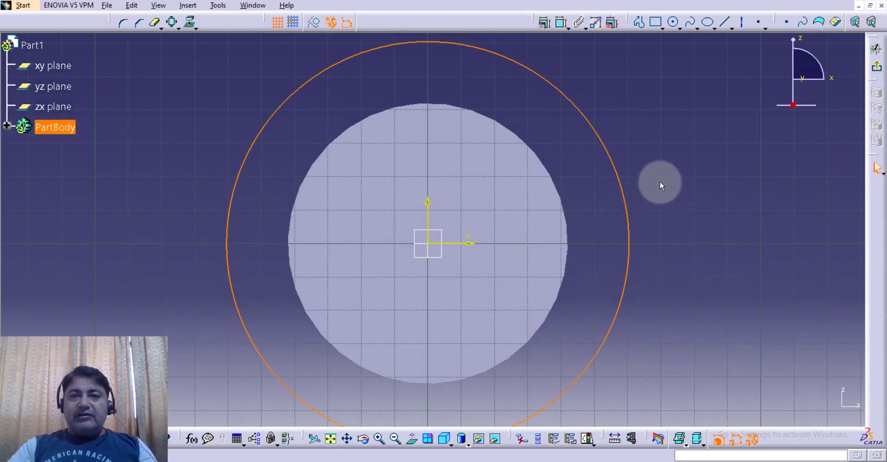
{"action": "left_click", "coordinate": [673, 22]}
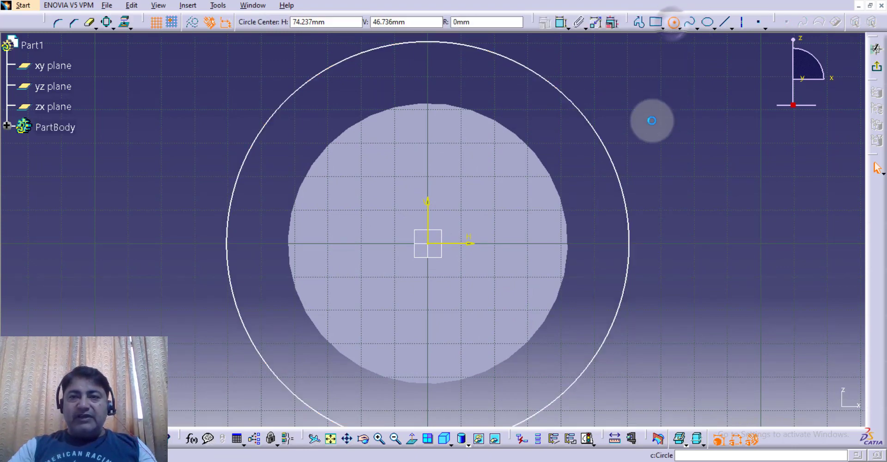
{"action": "left_click", "coordinate": [430, 244]}
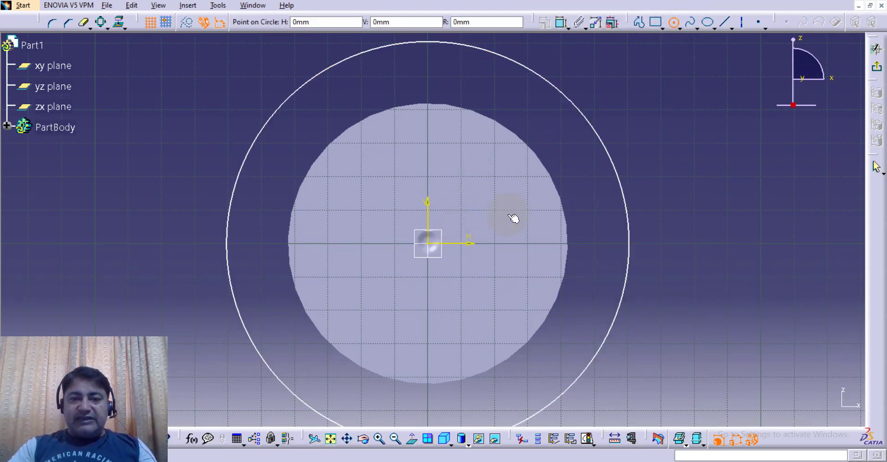
{"action": "left_click", "coordinate": [568, 146]}
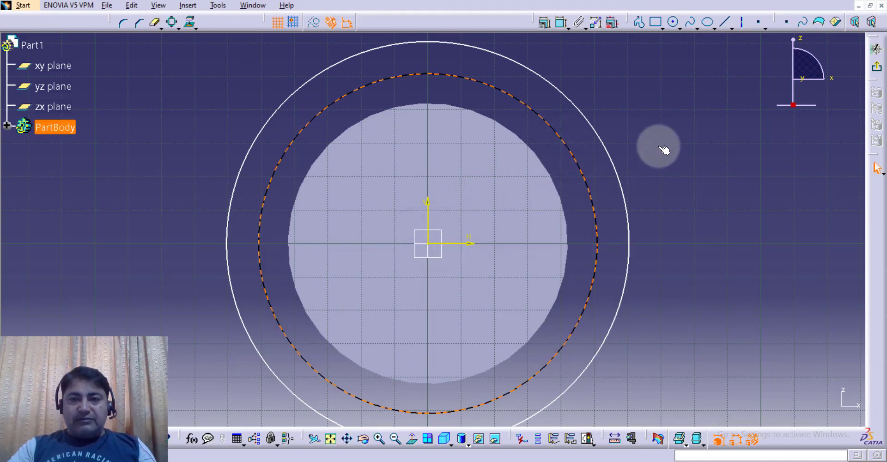
{"action": "left_click", "coordinate": [662, 150]}
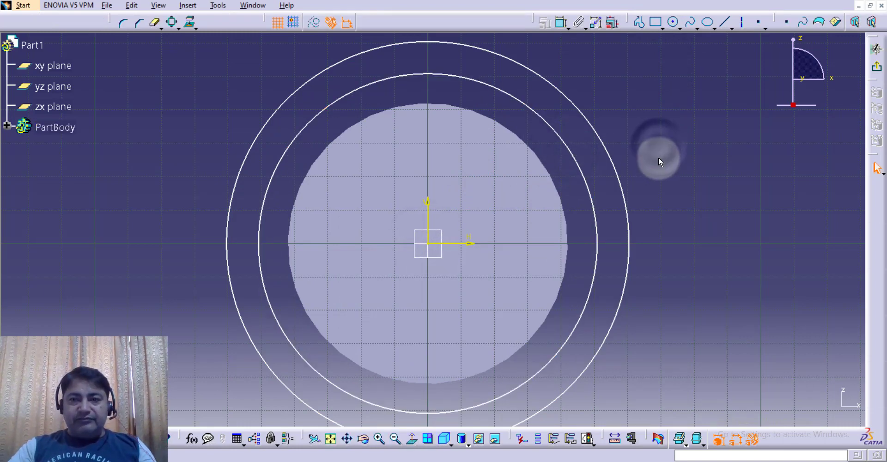
- Dimension the outer circle and set its diameter to 160 mm
{"action": "middle_click_drag", "start_coordinate": [658, 157], "coordinate": [652, 176]}
{"action": "left_click", "coordinate": [562, 22]}
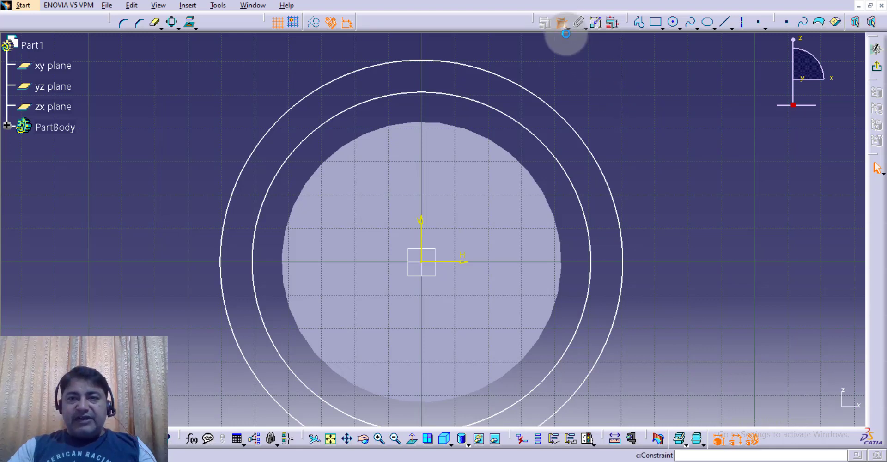
{"action": "left_click", "coordinate": [591, 146]}
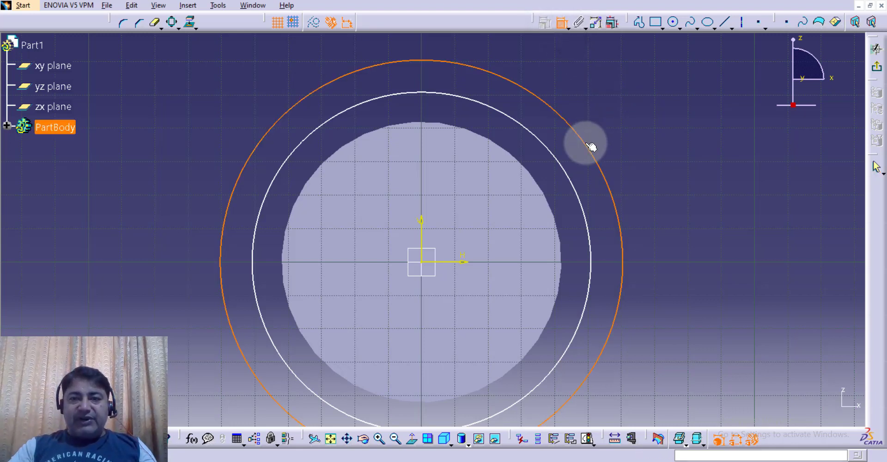
{"action": "double_click", "coordinate": [664, 93]}
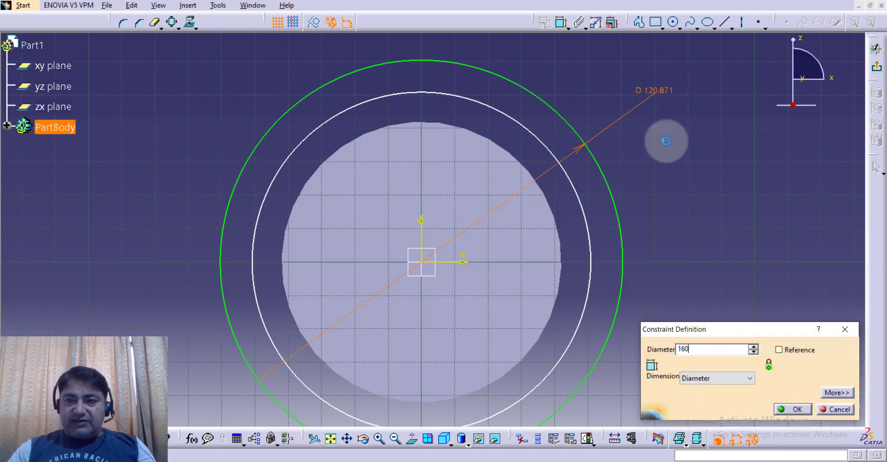
{"action": "key", "text": "Return"}
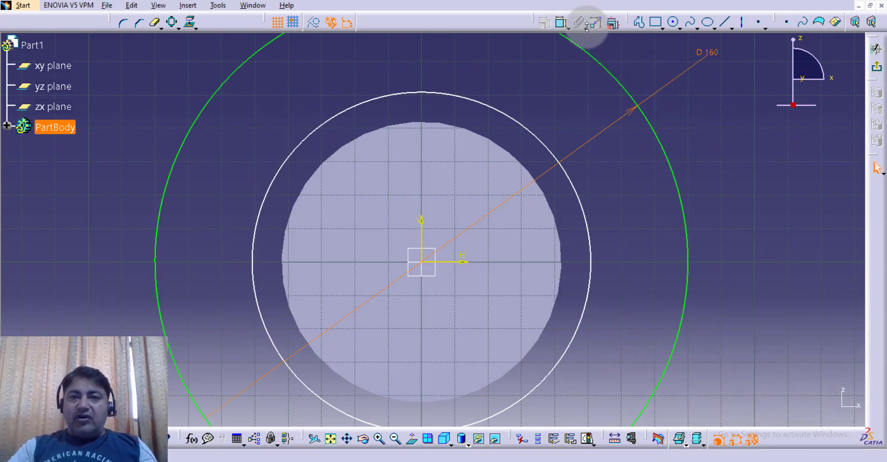
- Dimension the inner circle and set its diameter to 110 mm
{"action": "left_click", "coordinate": [561, 21]}
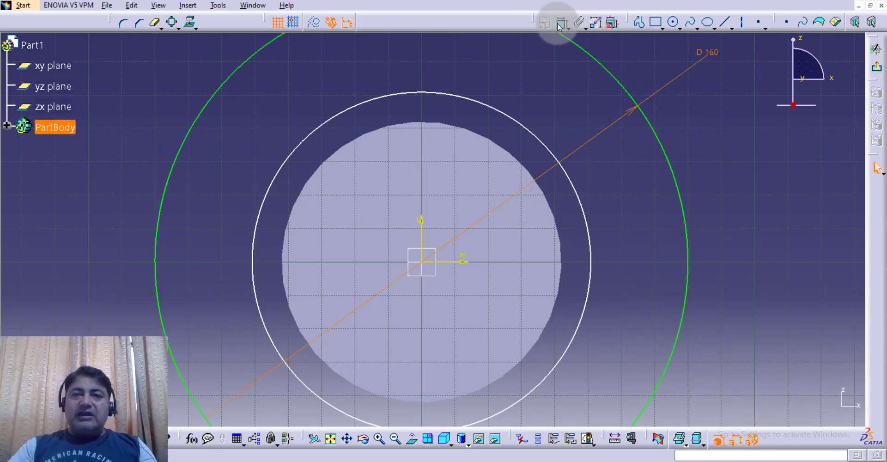
{"action": "left_click", "coordinate": [529, 128]}
{"action": "left_click", "coordinate": [542, 86]}
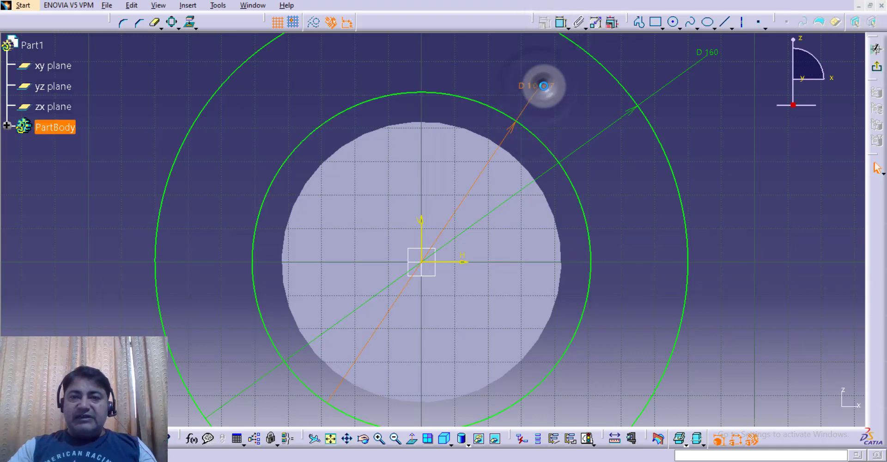
{"action": "double_click", "coordinate": [543, 86]}
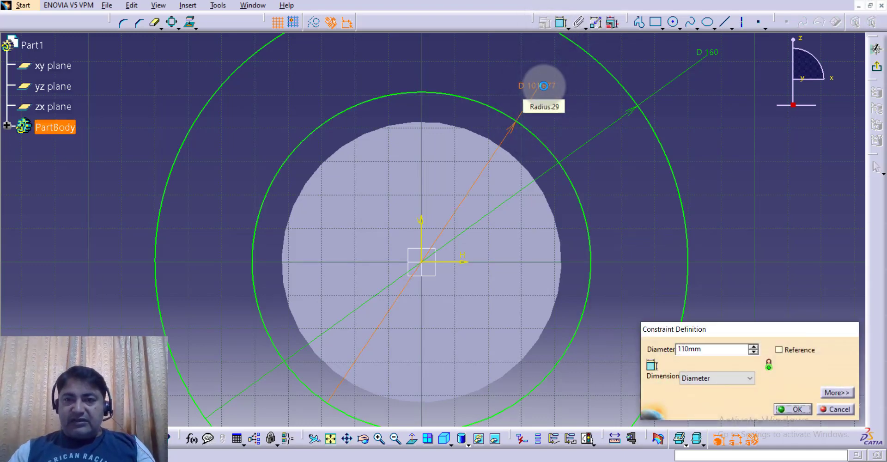
{"action": "key", "text": "Return"}
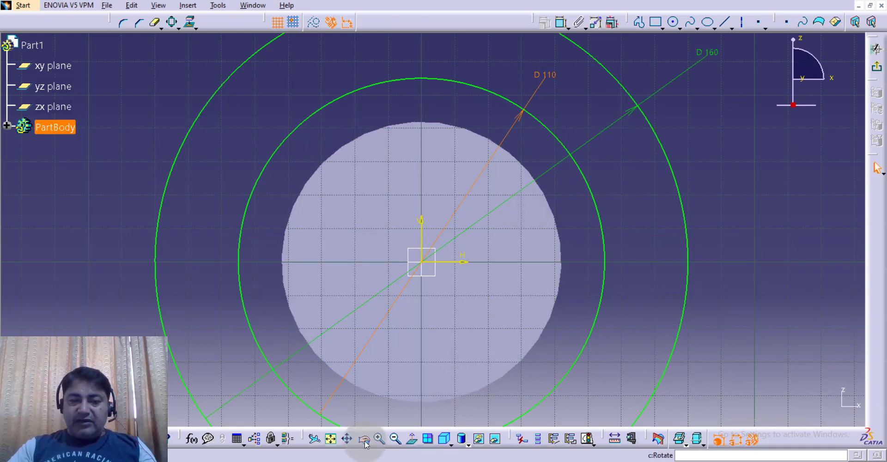
- Draw a three-point arc of about 36 mm radius from the inner circle's upper part past the outer circle, and trim the overhanging end
{"action": "left_click", "coordinate": [395, 438]}
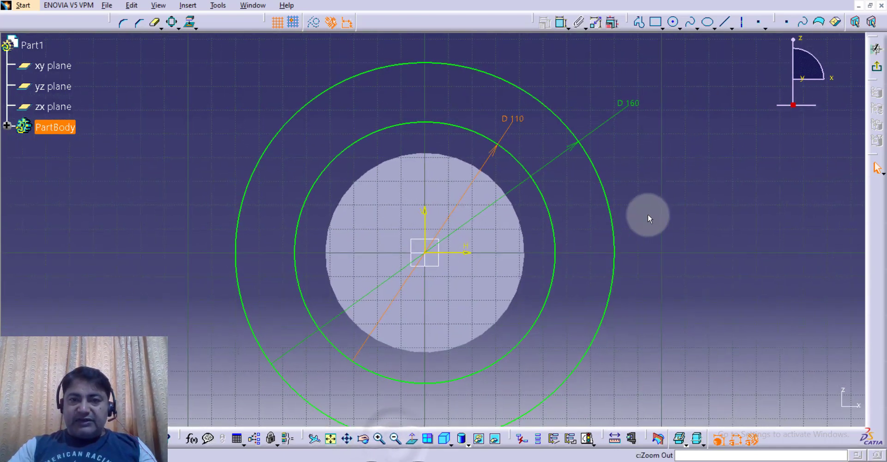
{"action": "left_click", "coordinate": [691, 199]}
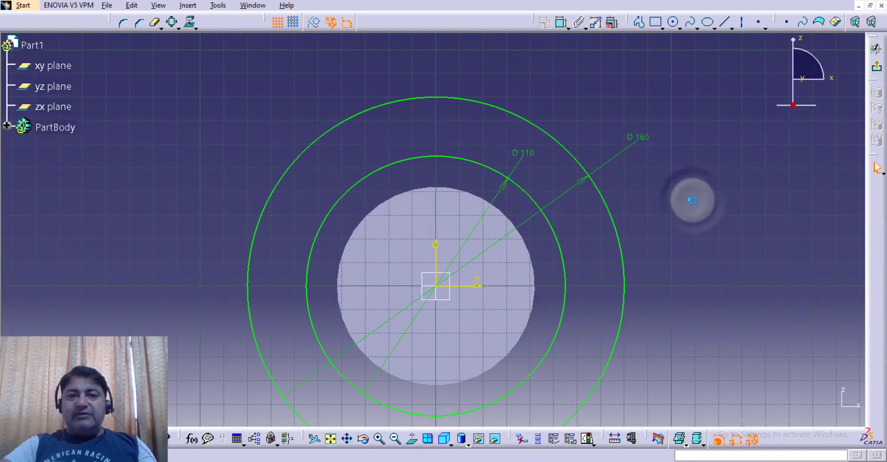
{"action": "left_click", "coordinate": [682, 29]}
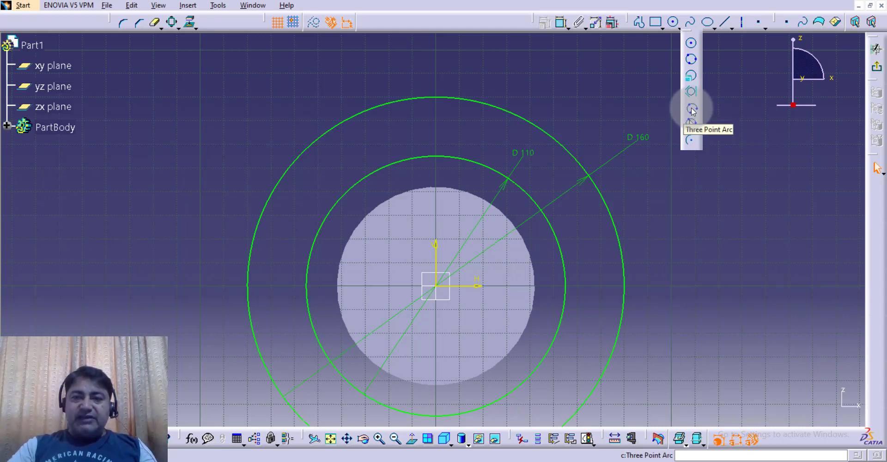
{"action": "left_click", "coordinate": [692, 109]}
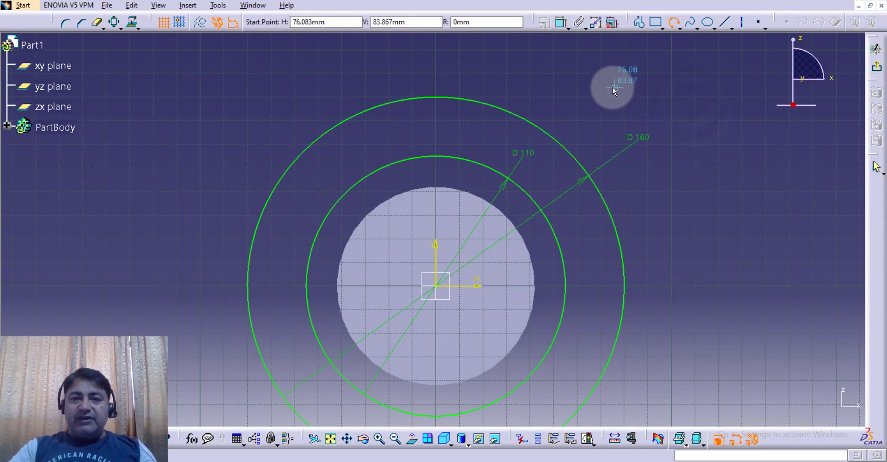
{"action": "left_click", "coordinate": [411, 157]}
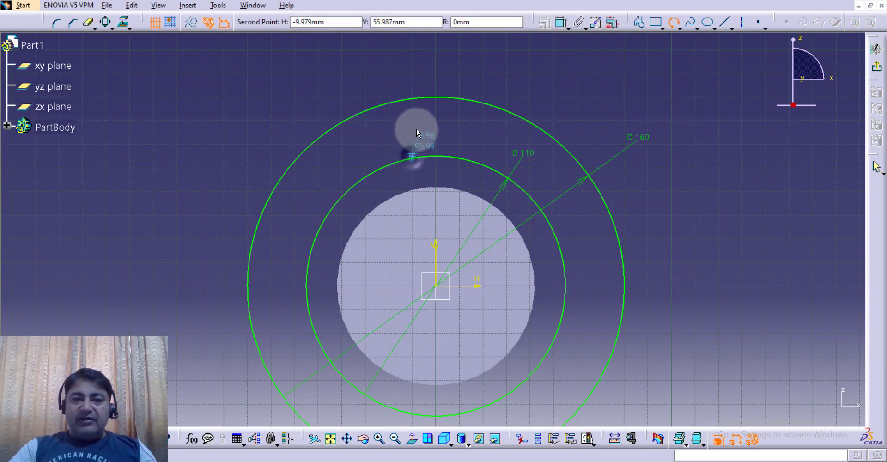
{"action": "left_click", "coordinate": [425, 99]}
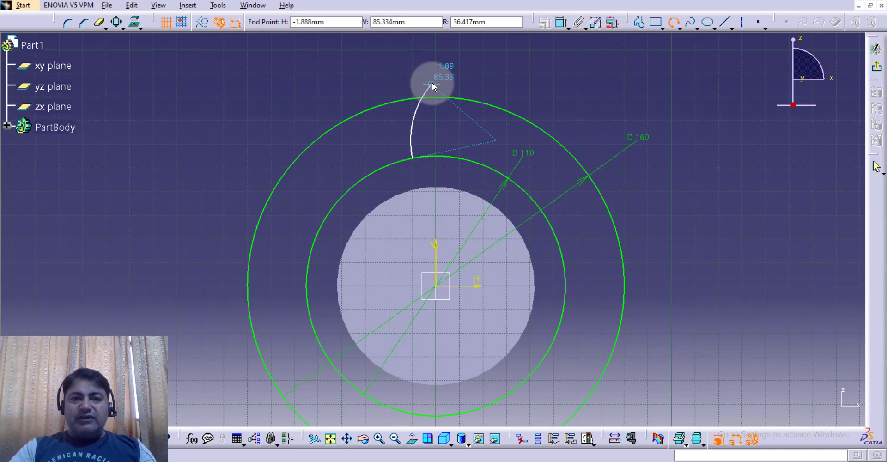
{"action": "left_click", "coordinate": [432, 86]}
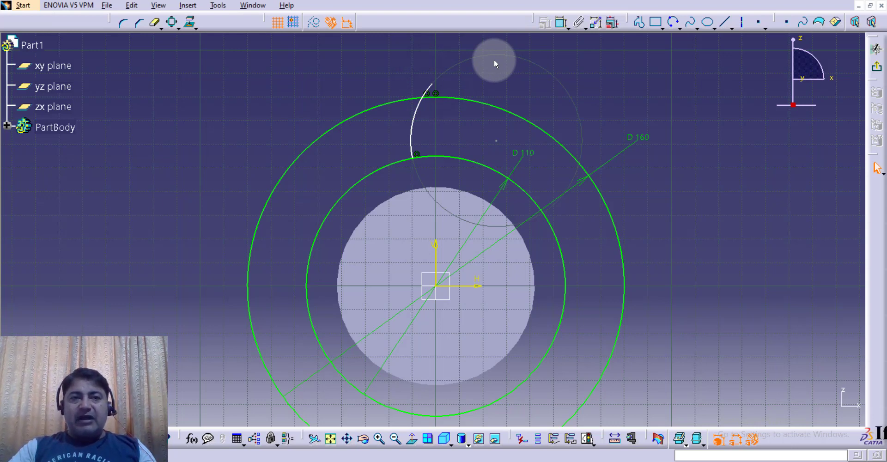
{"action": "left_click", "coordinate": [156, 23]}
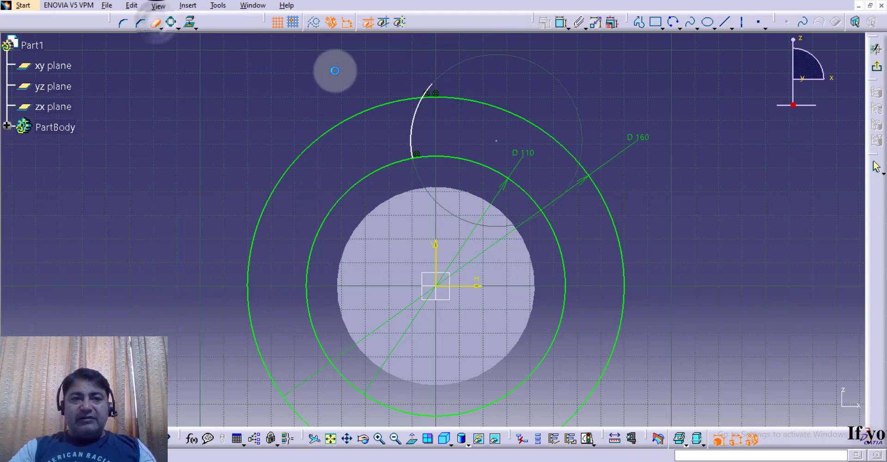
{"action": "left_click", "coordinate": [429, 88]}
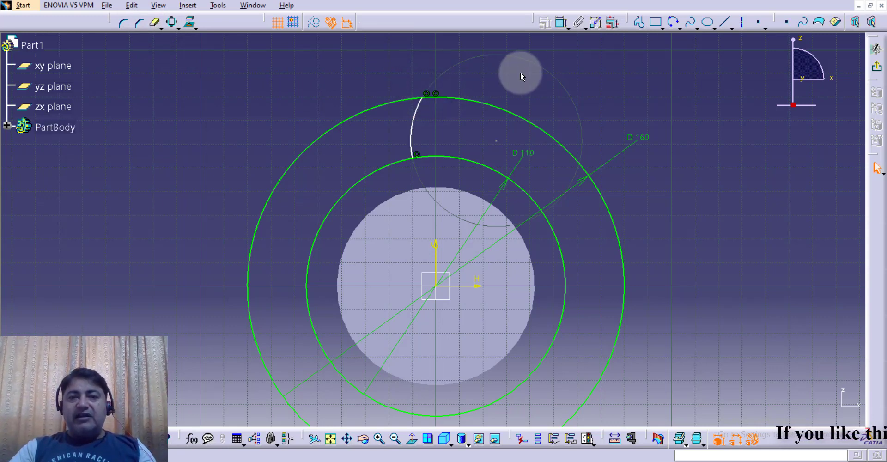
- Dimension the horizontal distance between the arc's upper endpoint and the vertical axis and set it to 8 mm
{"action": "left_click", "coordinate": [380, 437]}
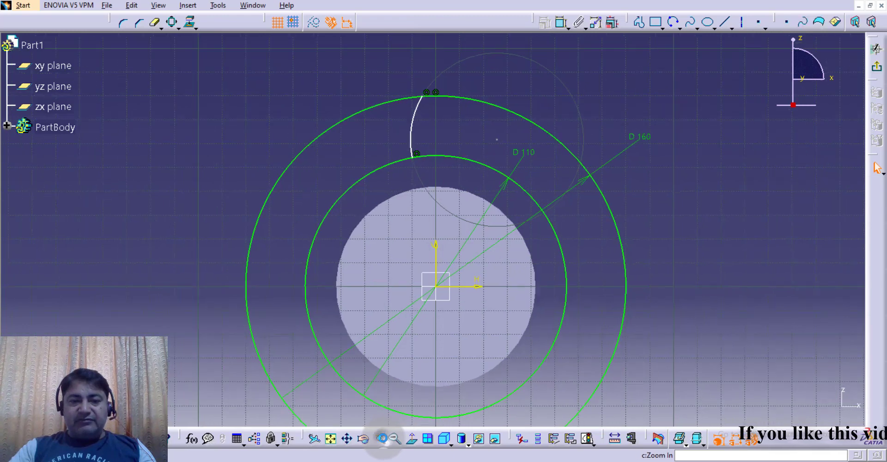
{"action": "mouse_move", "coordinate": [390, 406]}
{"action": "middle_mouse_down"}
{"action": "mouse_move", "coordinate": [485, 245]}
{"action": "mouse_move", "coordinate": [483, 315]}
{"action": "middle_mouse_up"}
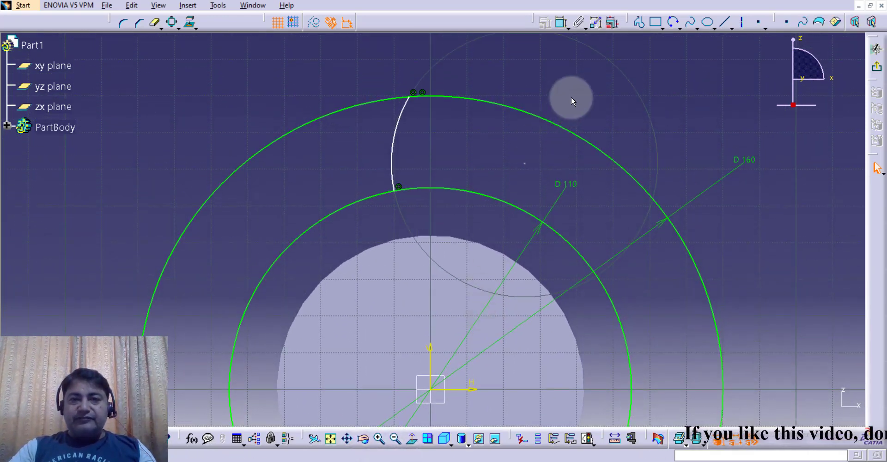
{"action": "left_click", "coordinate": [560, 23]}
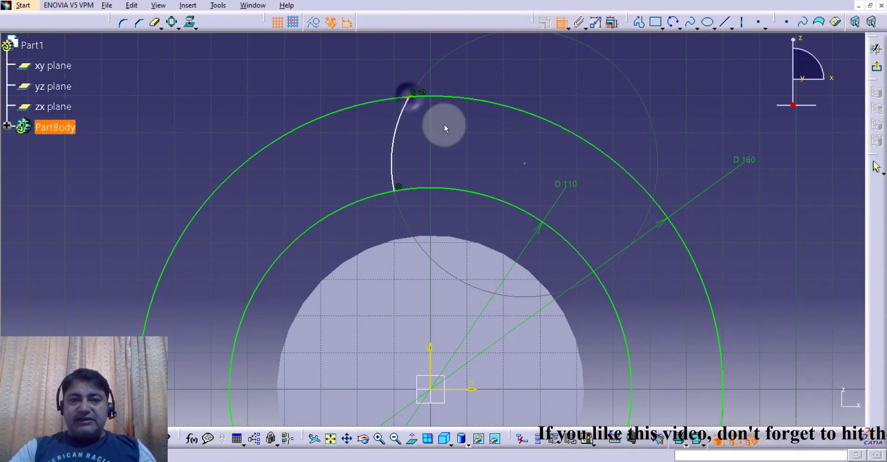
{"action": "left_click", "coordinate": [432, 351]}
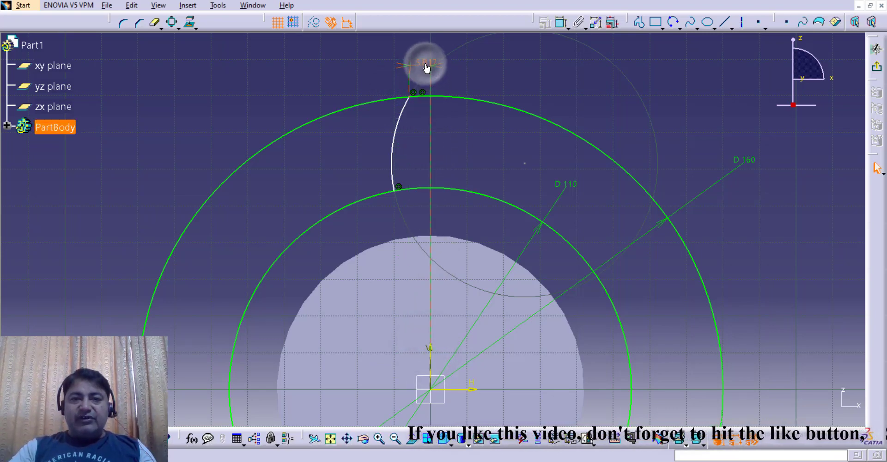
{"action": "double_click", "coordinate": [427, 63]}
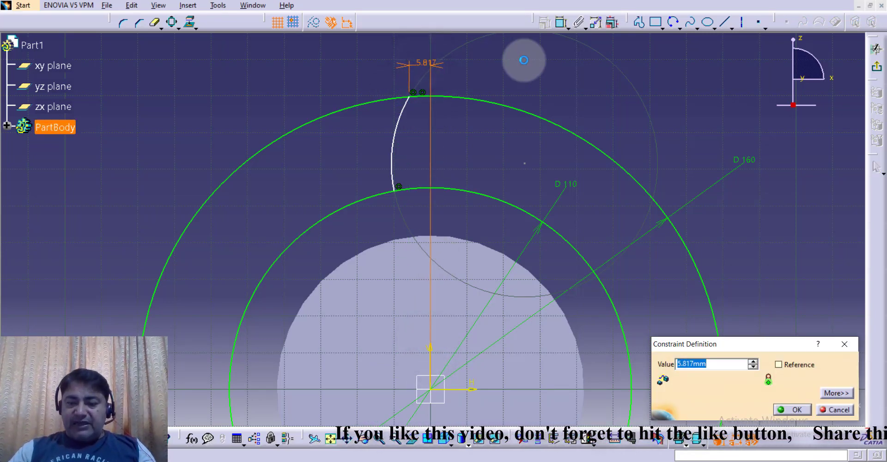
{"action": "key", "text": "Return"}
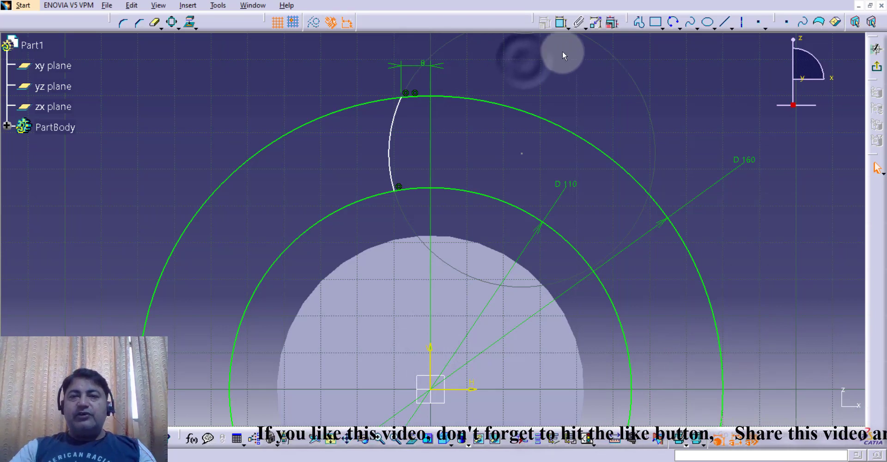
- Dimension the horizontal distance between the arc's lower endpoint and the vertical axis and set it to 18 mm
{"action": "left_click", "coordinate": [561, 23]}
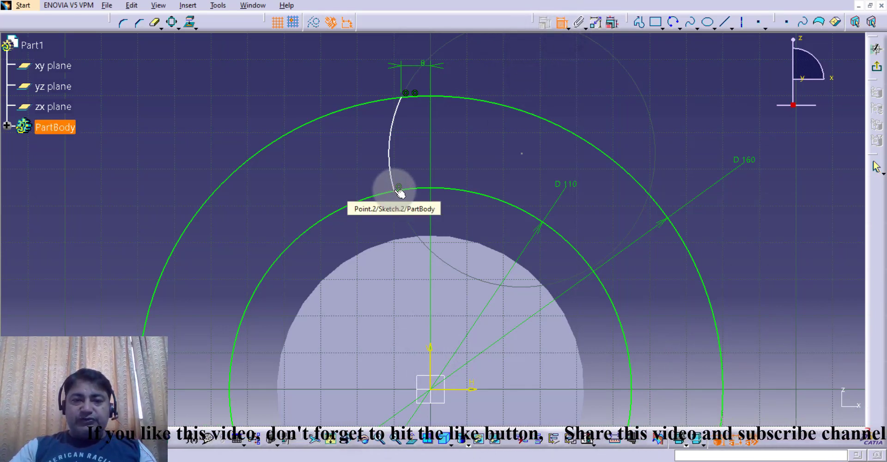
{"action": "left_click", "coordinate": [399, 191]}
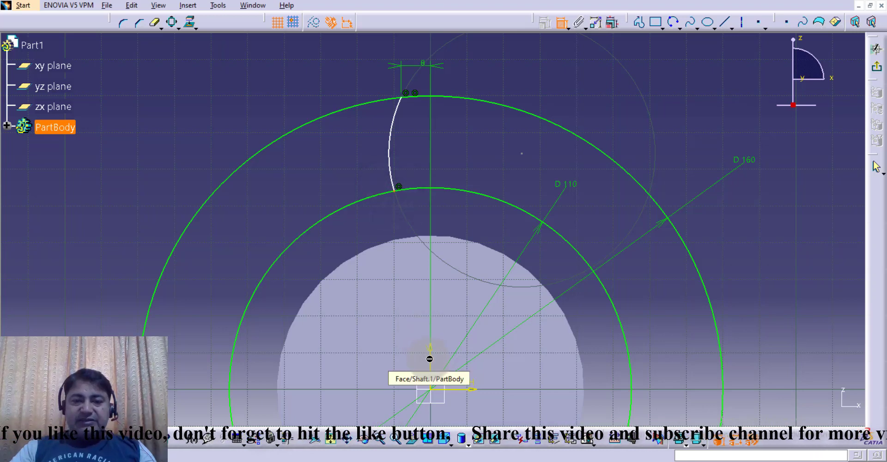
{"action": "left_click", "coordinate": [430, 359]}
{"action": "left_click", "coordinate": [414, 171]}
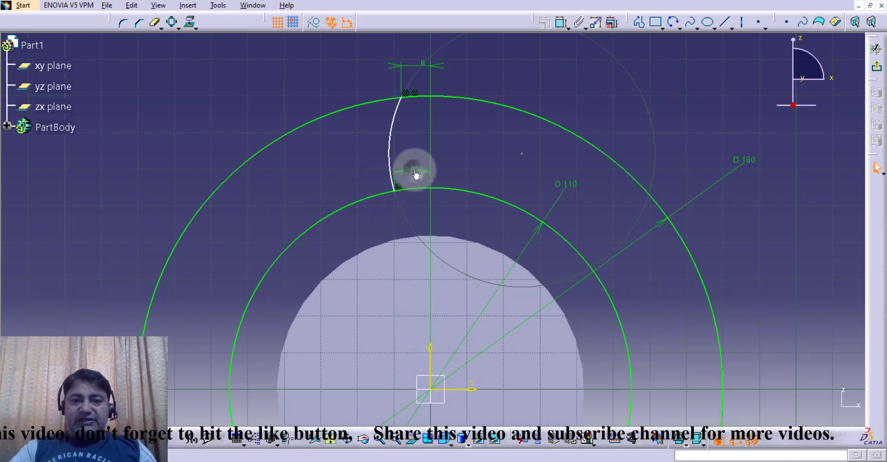
{"action": "double_click", "coordinate": [414, 170]}
{"action": "type", "text": "18"}
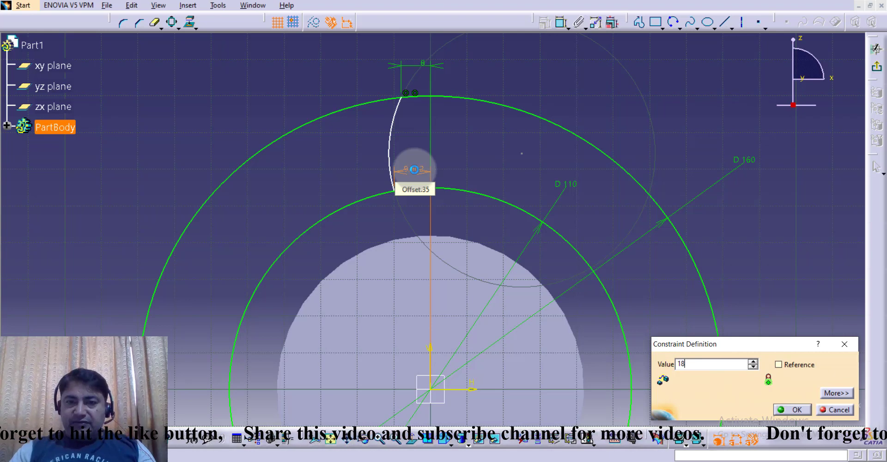
{"action": "key", "text": "Return"}
{"action": "left_click", "coordinate": [530, 82]}
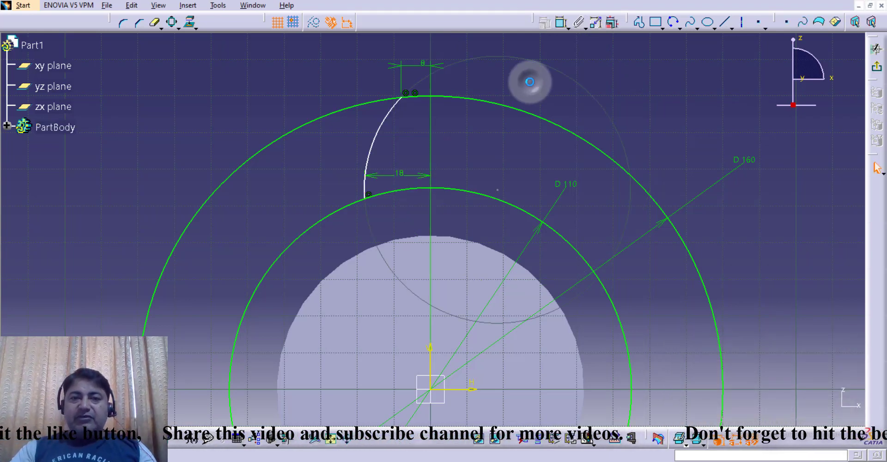
- Dimension the tooth arc's radius and set it to 65 mm
{"action": "middle_click_drag", "start_coordinate": [496, 234], "coordinate": [516, 215]}
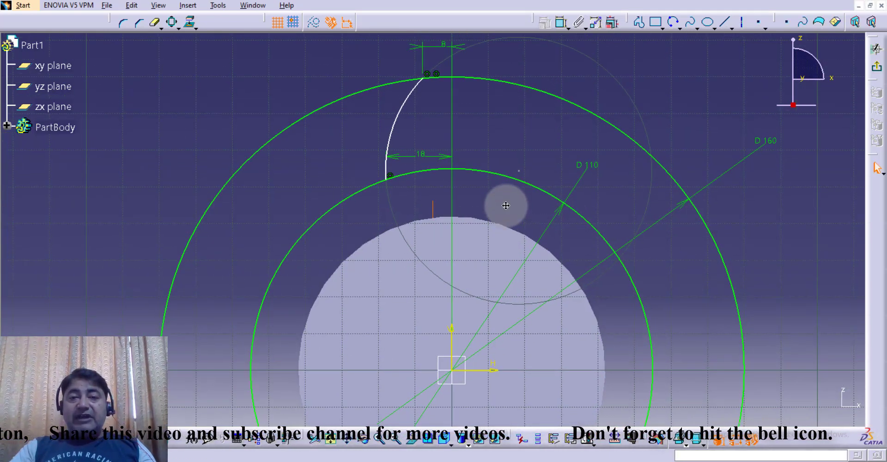
{"action": "left_click", "coordinate": [395, 114]}
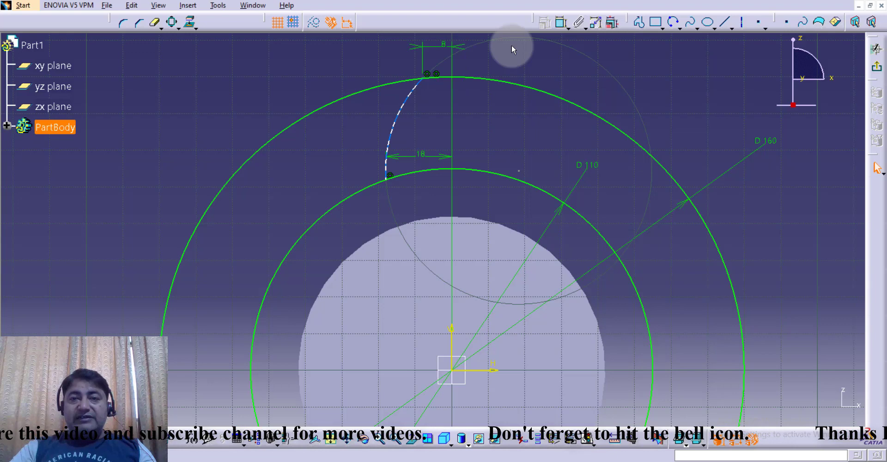
{"action": "left_click", "coordinate": [561, 22]}
{"action": "left_click", "coordinate": [398, 120]}
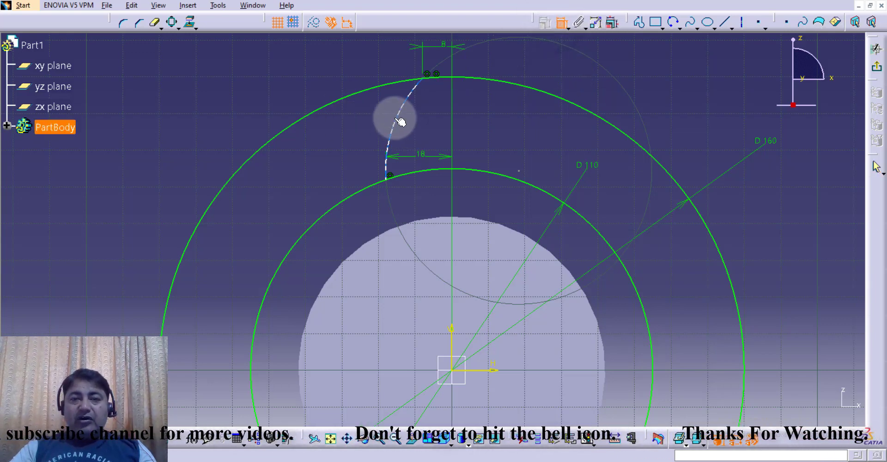
{"action": "left_click", "coordinate": [290, 83]}
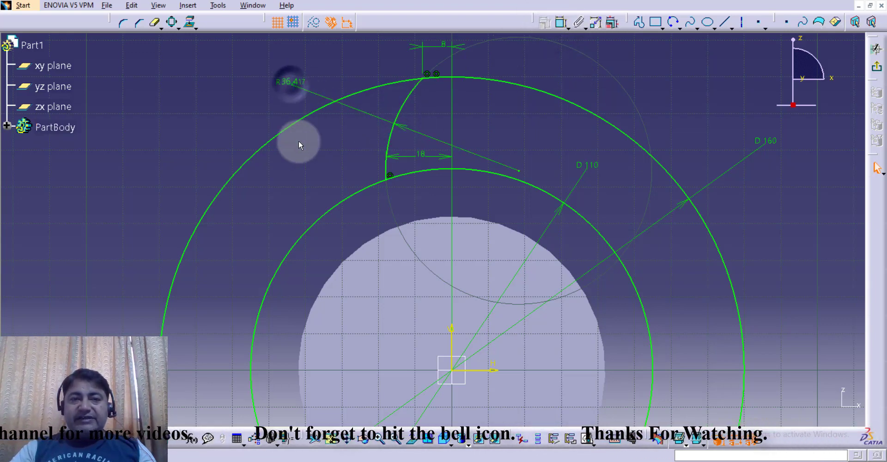
{"action": "left_click", "coordinate": [275, 85]}
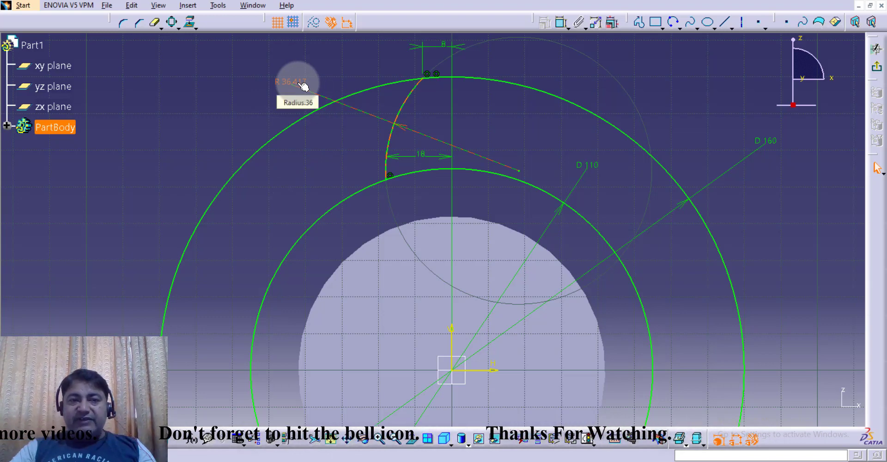
{"action": "double_click", "coordinate": [297, 83]}
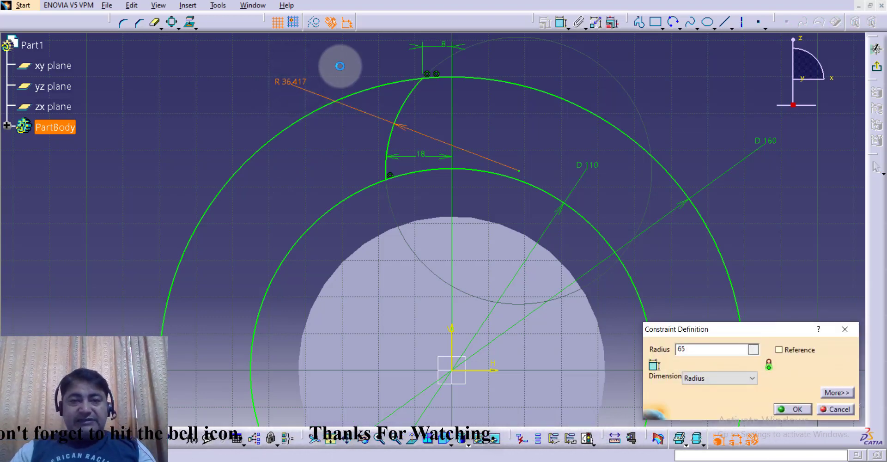
{"action": "key", "text": "Return"}
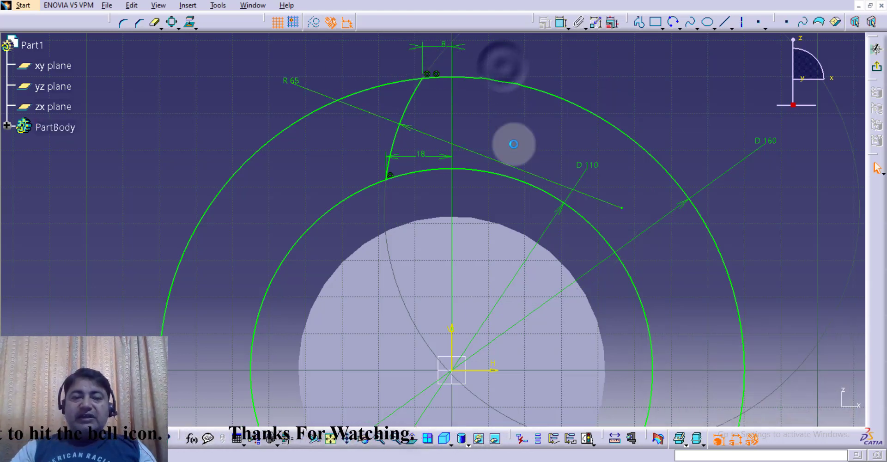
- Mirror the tooth arc about the vertical axis to form the opposite tooth flank
{"action": "middle_click_drag", "start_coordinate": [512, 145], "coordinate": [461, 145]}
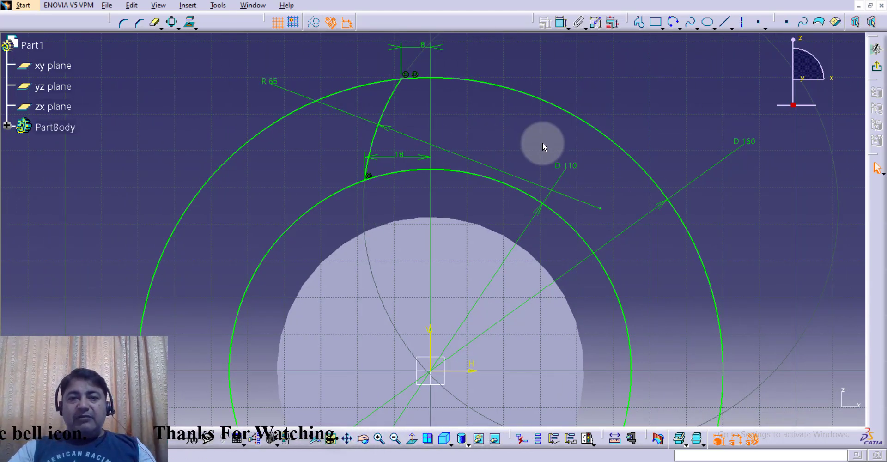
{"action": "middle_click_drag", "start_coordinate": [542, 142], "coordinate": [528, 140]}
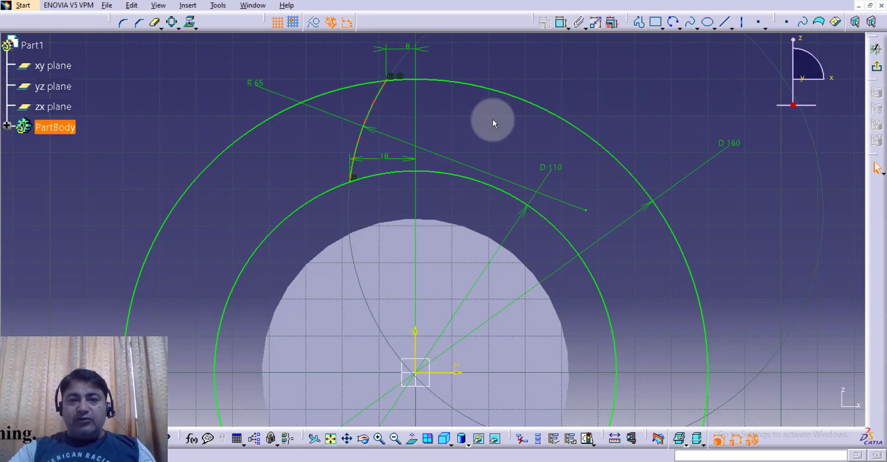
{"action": "mouse_move", "coordinate": [489, 139]}
{"action": "middle_mouse_down"}
{"action": "mouse_move", "coordinate": [518, 147]}
{"action": "mouse_move", "coordinate": [494, 141]}
{"action": "middle_mouse_up"}
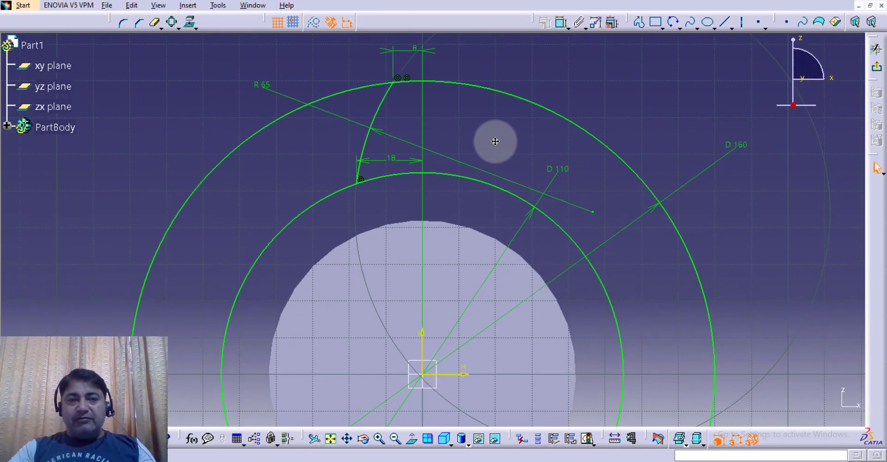
{"action": "left_click", "coordinate": [179, 29]}
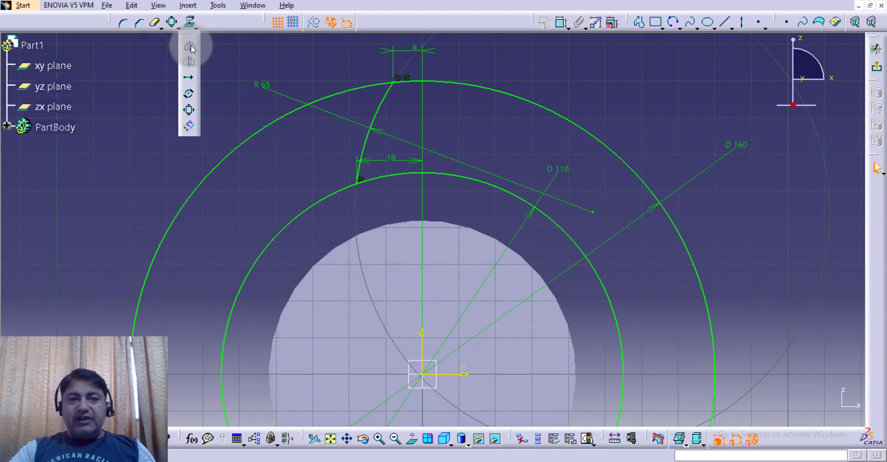
{"action": "left_click", "coordinate": [191, 45]}
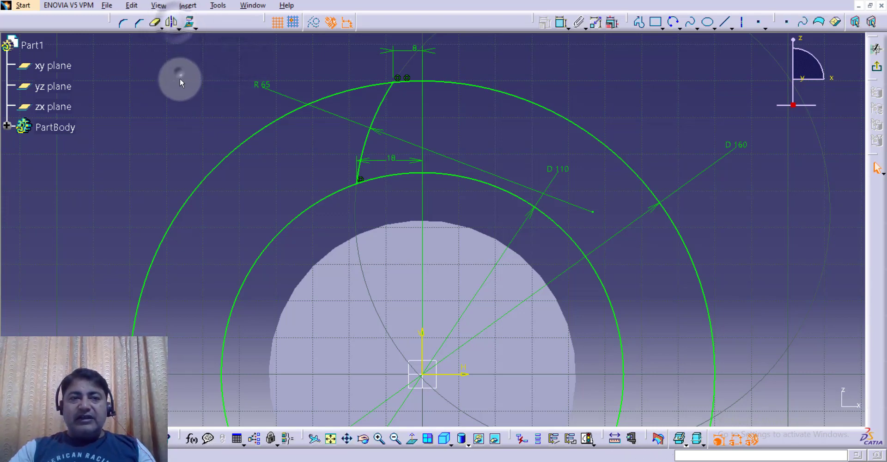
{"action": "left_click", "coordinate": [179, 76]}
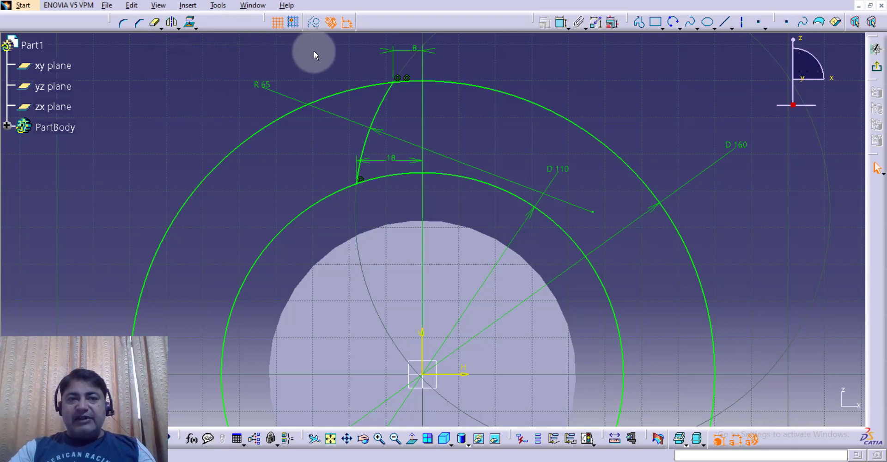
{"action": "left_click", "coordinate": [378, 109]}
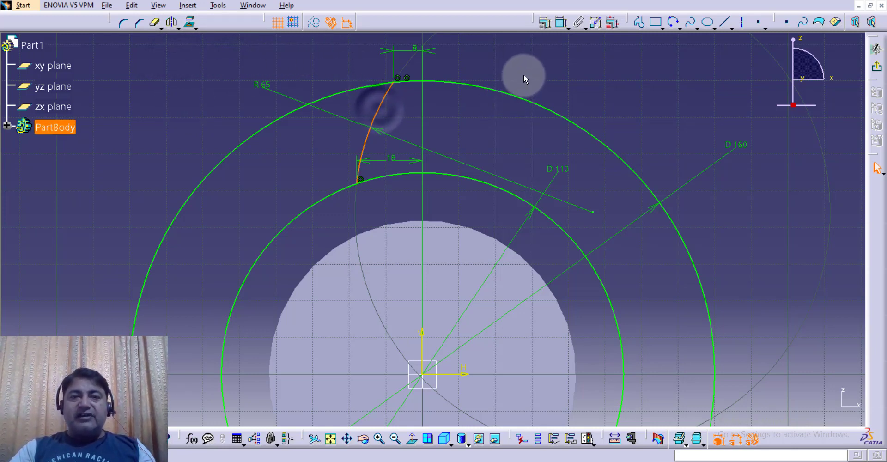
{"action": "left_click", "coordinate": [173, 25]}
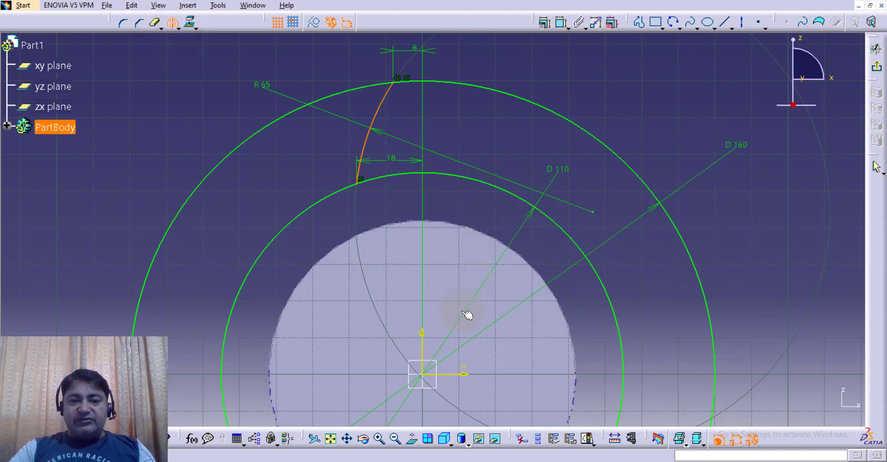
{"action": "left_click", "coordinate": [422, 335]}
{"action": "left_click", "coordinate": [543, 117]}
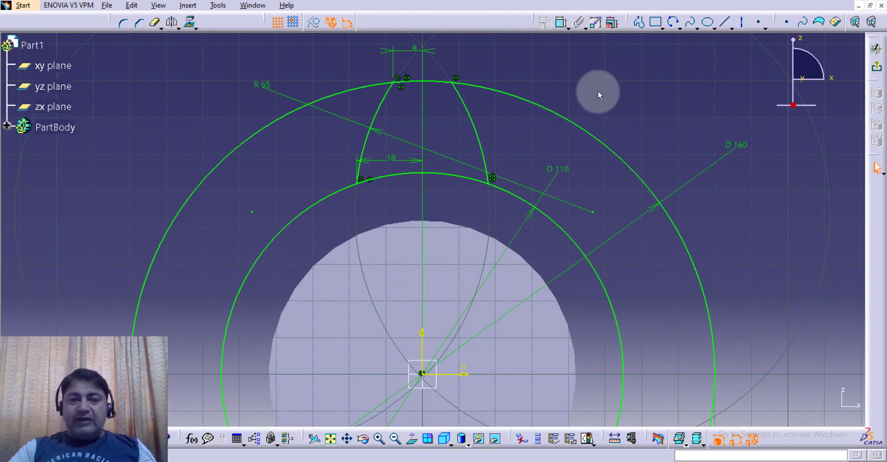
- Quick Trim the 160 mm circle so only its short segment between the two tooth flanks is left
{"action": "middle_click_drag", "start_coordinate": [597, 96], "coordinate": [594, 73]}
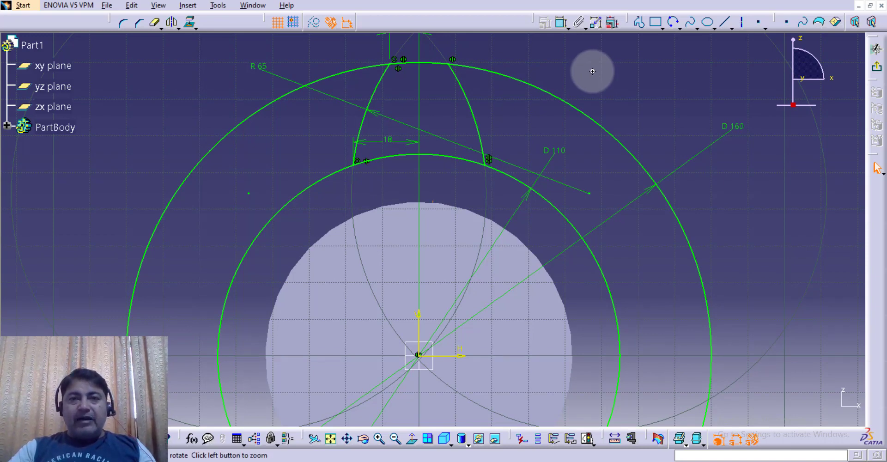
{"action": "middle_click_drag", "start_coordinate": [593, 70], "coordinate": [593, 74]}
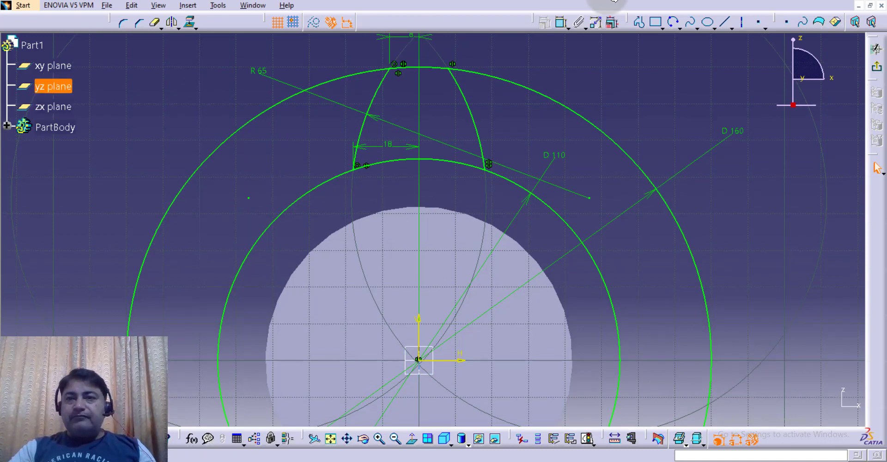
{"action": "left_click", "coordinate": [156, 23]}
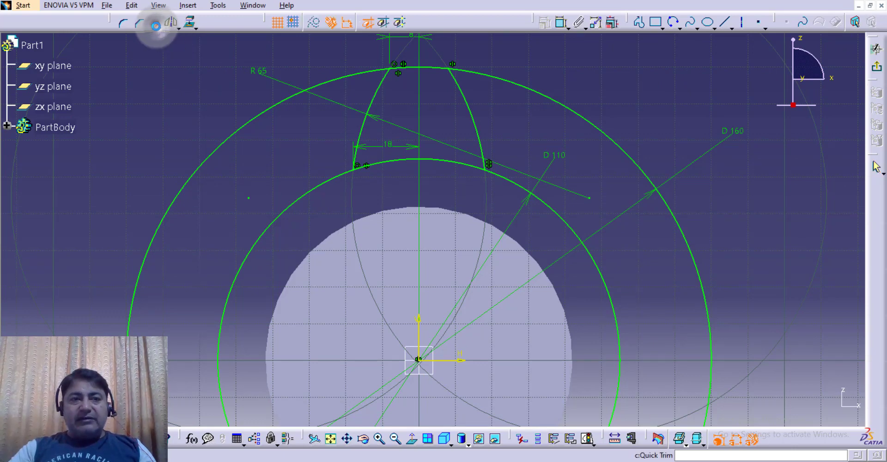
{"action": "left_click", "coordinate": [239, 130]}
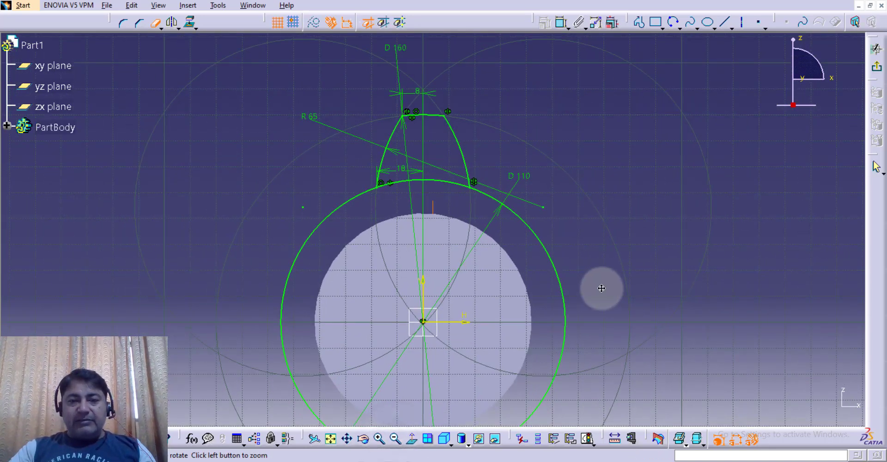
- Draw a line from the origin up and to the right past the 110 mm circle, at about 38° from the vertical axis
{"action": "middle_click_drag", "start_coordinate": [600, 289], "coordinate": [600, 234]}
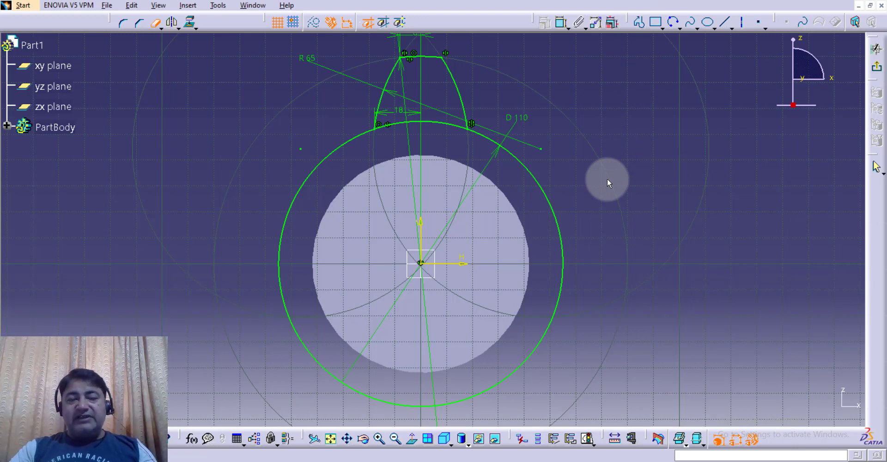
{"action": "left_click", "coordinate": [641, 22]}
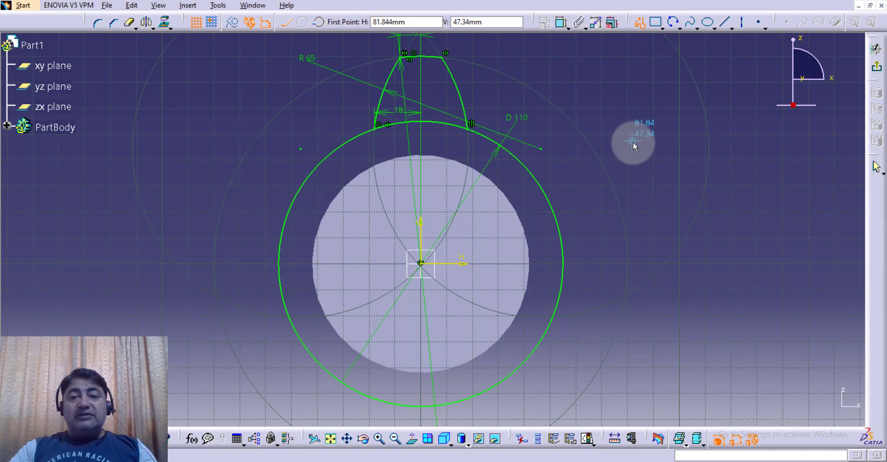
{"action": "left_click", "coordinate": [420, 263]}
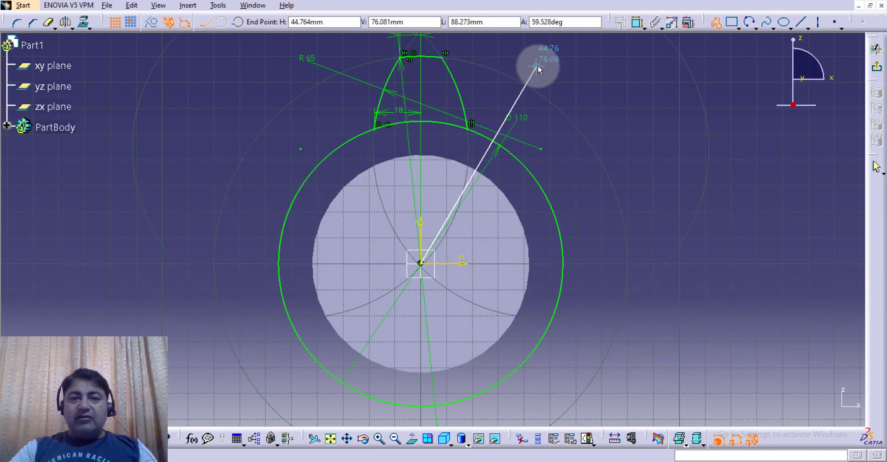
{"action": "left_click", "coordinate": [558, 87]}
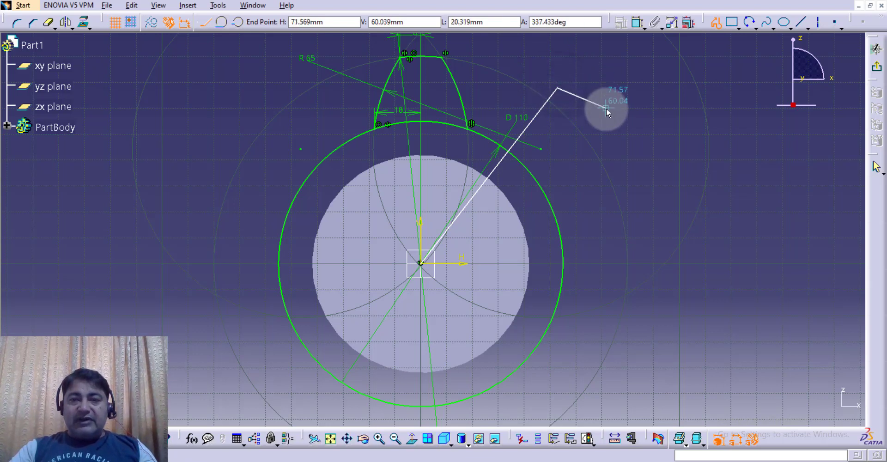
{"action": "key", "text": "Escape"}
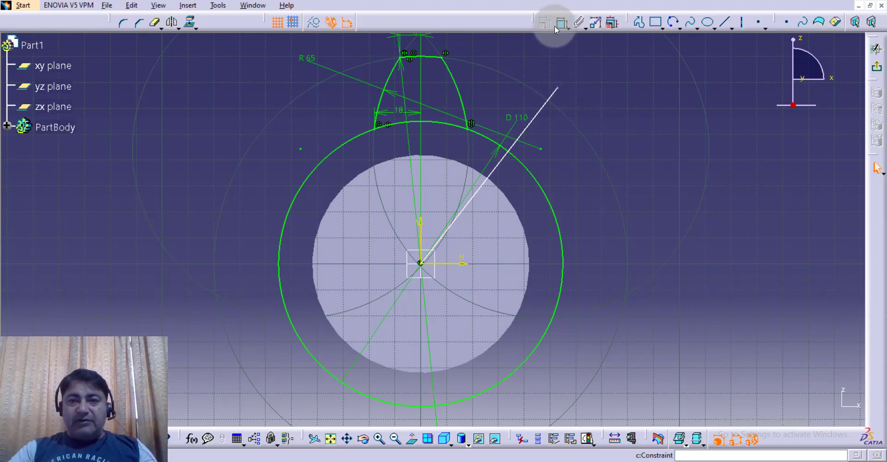
- Dimension the angle between the vertical axis and the slanted line and set it to 30°
{"action": "left_click", "coordinate": [561, 24]}
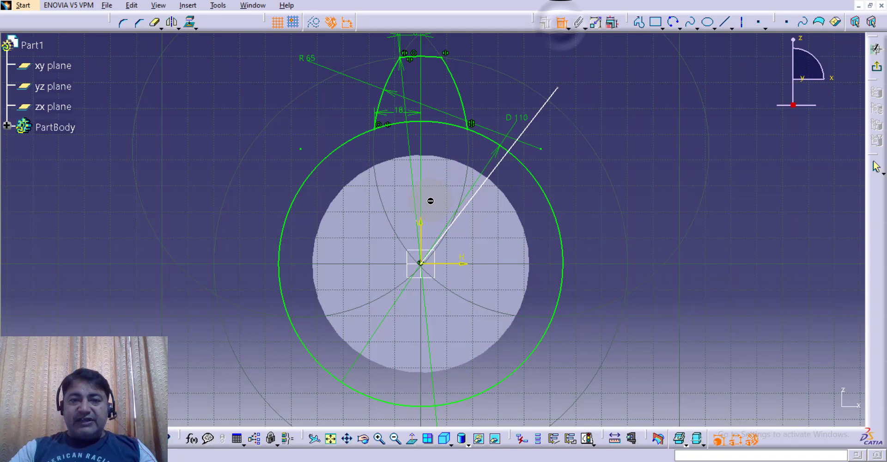
{"action": "left_click", "coordinate": [420, 226]}
{"action": "left_click", "coordinate": [497, 164]}
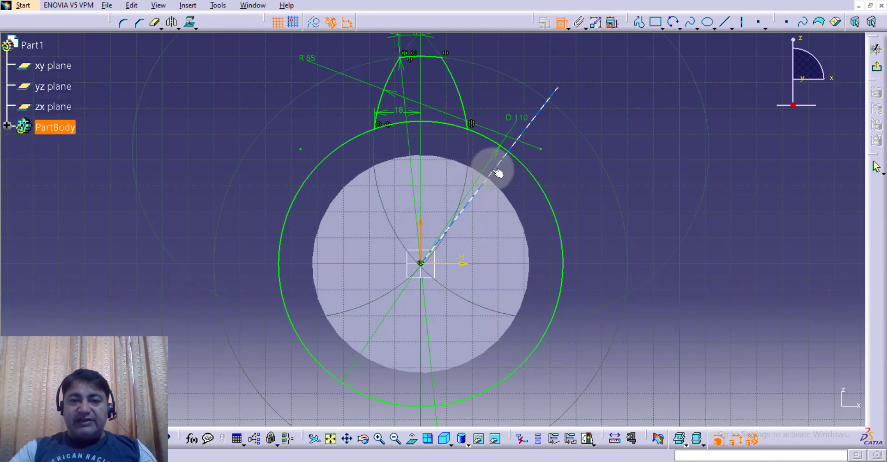
{"action": "left_click", "coordinate": [492, 95]}
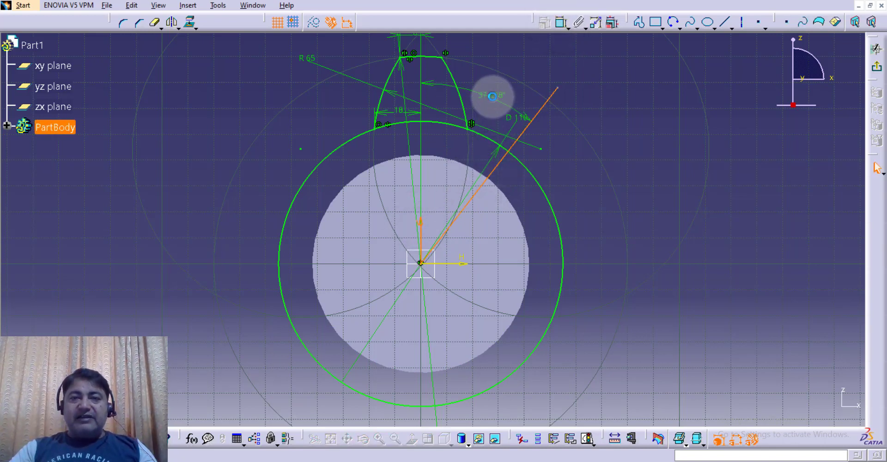
{"action": "left_click", "coordinate": [495, 94]}
{"action": "double_click", "coordinate": [492, 93]}
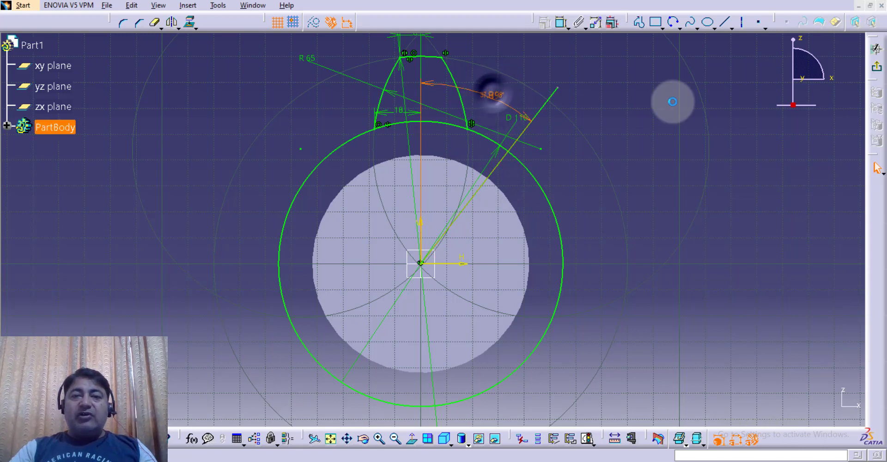
{"action": "type", "text": "30"}
{"action": "key", "text": "Return"}
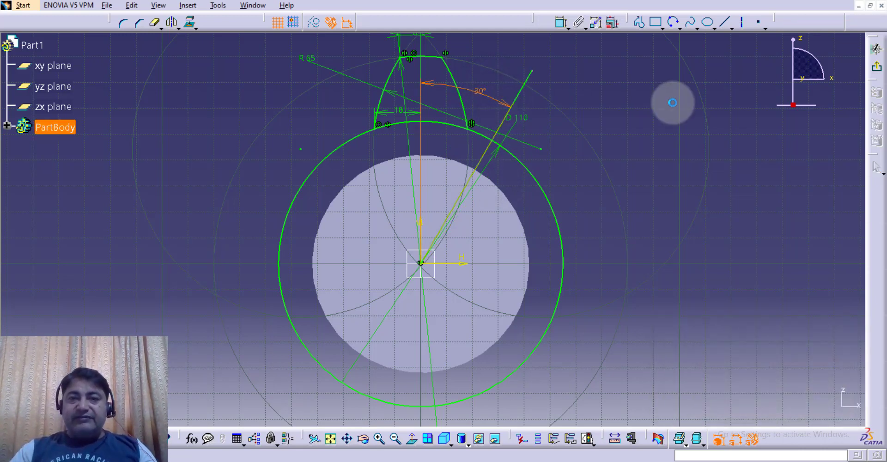
- Mirror the tooth's two flanks and tip arc about the 30° line to form a second tooth
{"action": "left_click", "coordinate": [655, 241]}
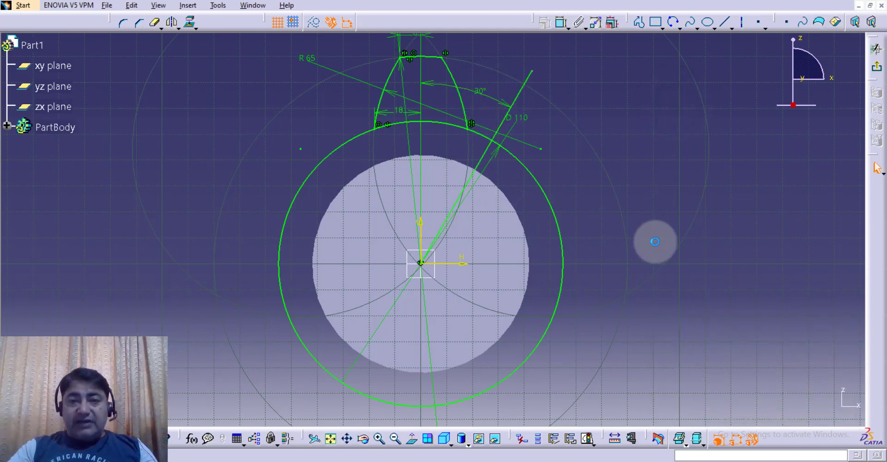
{"action": "middle_click_drag", "start_coordinate": [567, 121], "coordinate": [570, 131]}
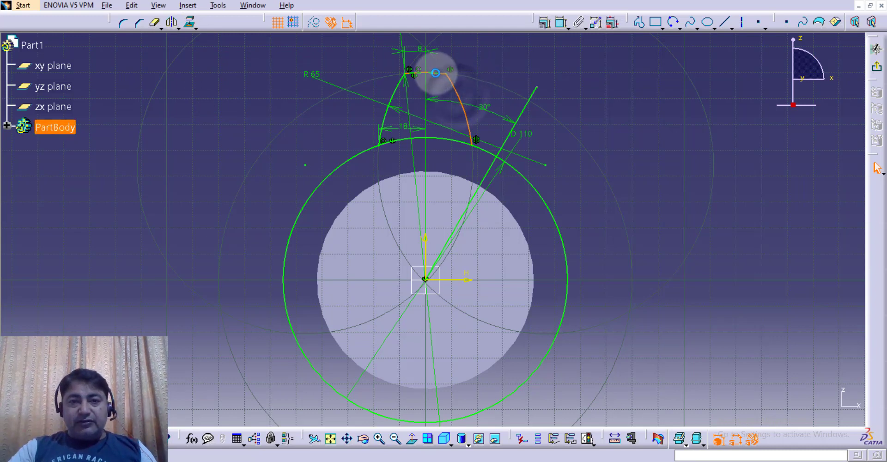
{"action": "left_click", "coordinate": [435, 73], "text": "ctrl"}
{"action": "left_click", "coordinate": [396, 94], "text": "ctrl"}
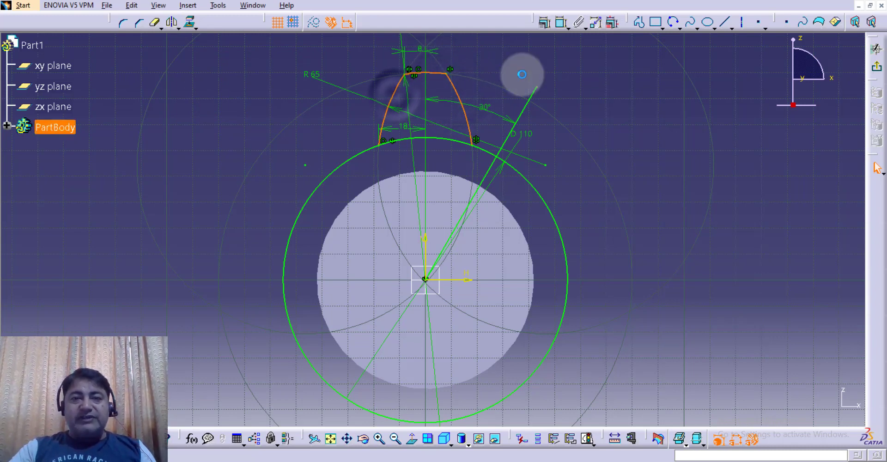
{"action": "left_click", "coordinate": [172, 23]}
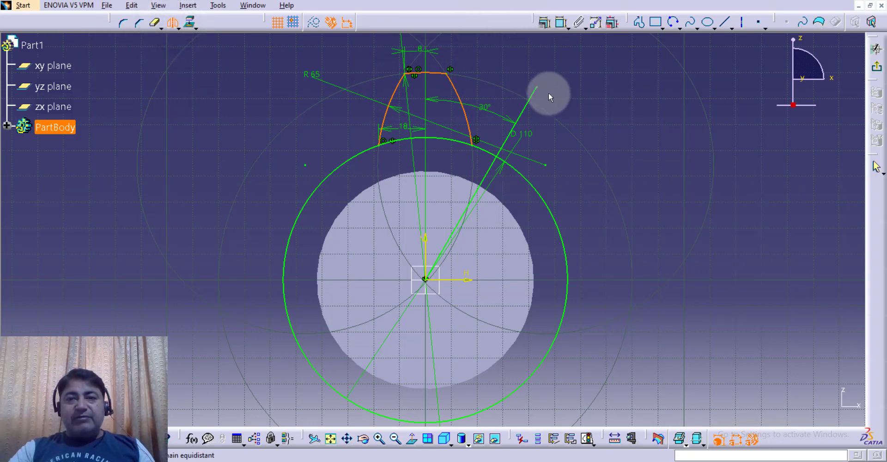
{"action": "left_click", "coordinate": [532, 99]}
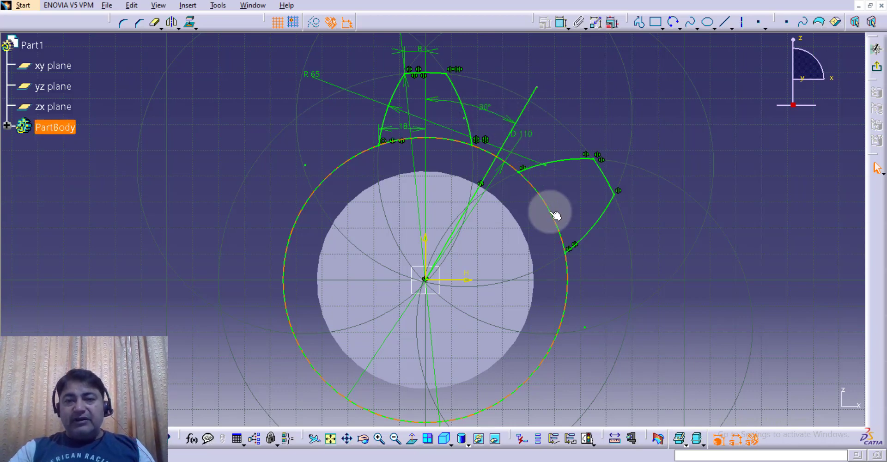
- Mirror the second tooth's flanks and tip about the vertical axis to form a third tooth on the opposite side
{"action": "mouse_move", "coordinate": [645, 124]}
{"action": "middle_mouse_down"}
{"action": "mouse_move", "coordinate": [637, 105]}
{"action": "mouse_move", "coordinate": [651, 118]}
{"action": "middle_mouse_up"}
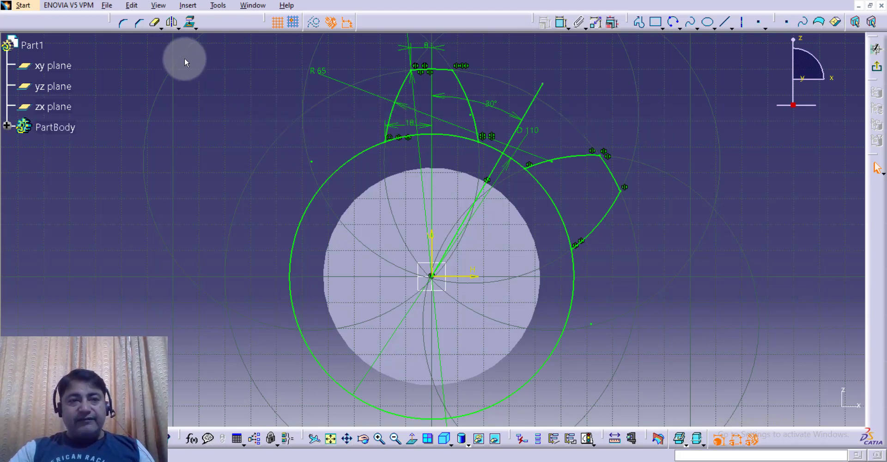
{"action": "left_click", "coordinate": [568, 158]}
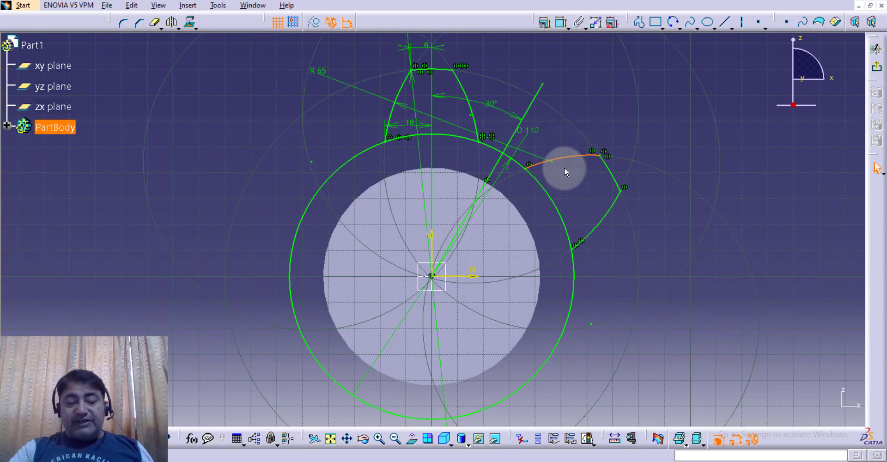
{"action": "left_click", "coordinate": [605, 165], "text": "ctrl"}
{"action": "left_click", "coordinate": [603, 213], "text": "ctrl"}
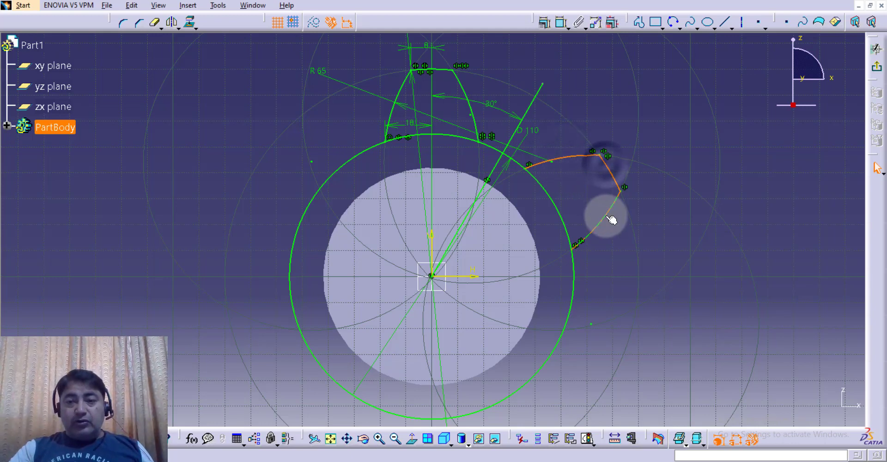
{"action": "left_click", "coordinate": [173, 25]}
{"action": "left_click", "coordinate": [431, 244]}
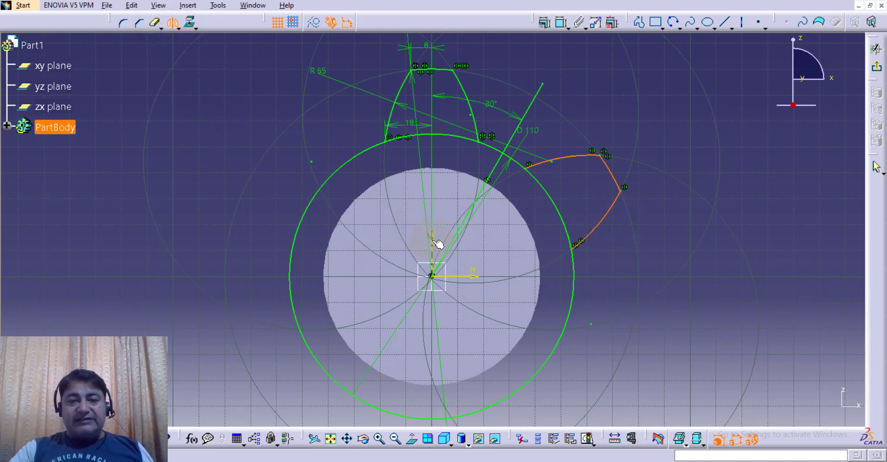
{"action": "left_click", "coordinate": [435, 242]}
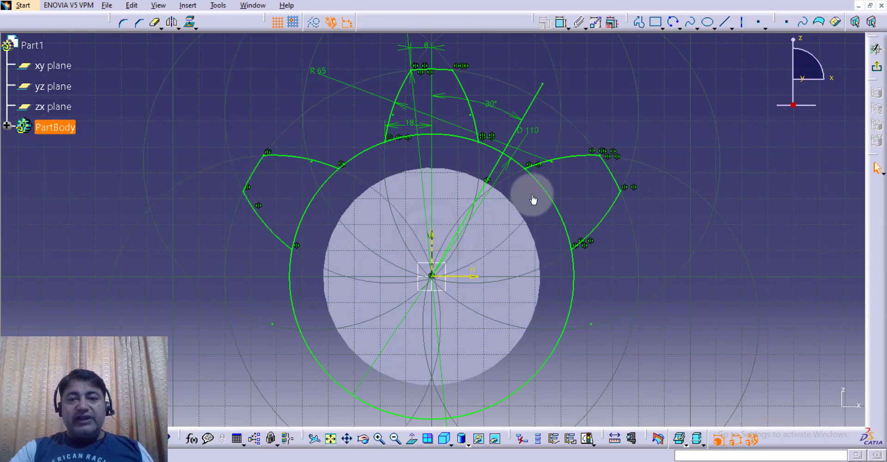
- Delete the 30° slanted reference line from the sketch
{"action": "mouse_move", "coordinate": [672, 242]}
{"action": "middle_mouse_down"}
{"action": "mouse_move", "coordinate": [667, 211]}
{"action": "mouse_move", "coordinate": [675, 201]}
{"action": "middle_mouse_up"}
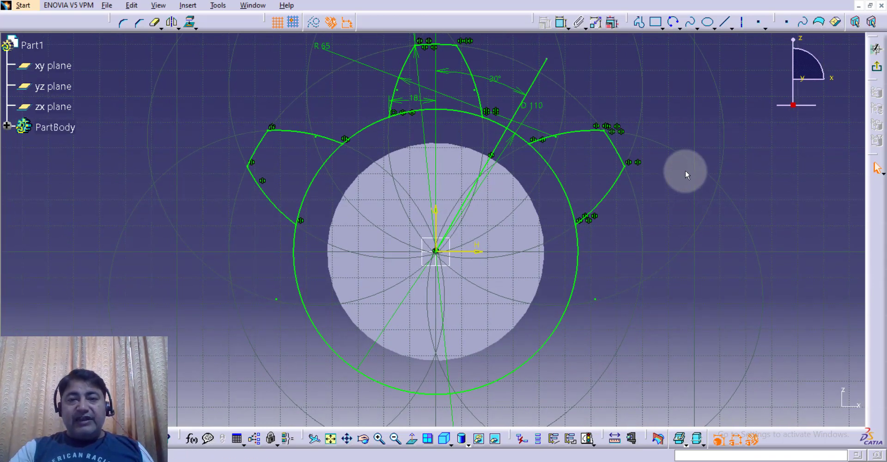
{"action": "left_click", "coordinate": [534, 77]}
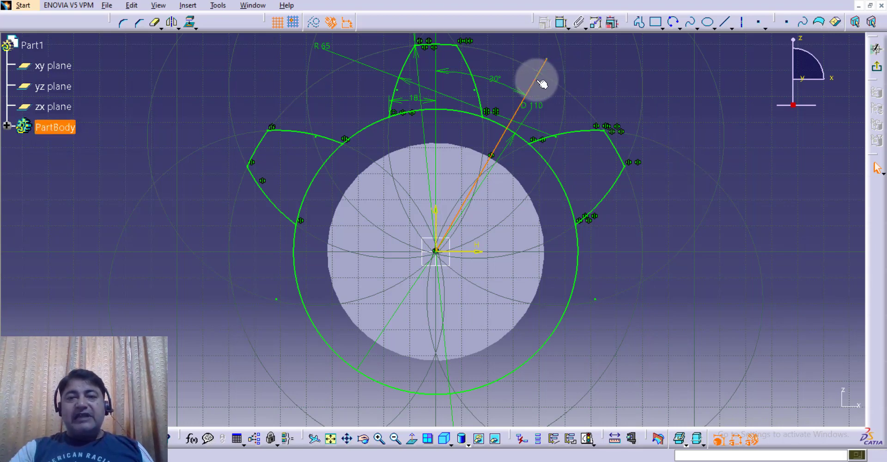
{"action": "key", "text": "Delete"}
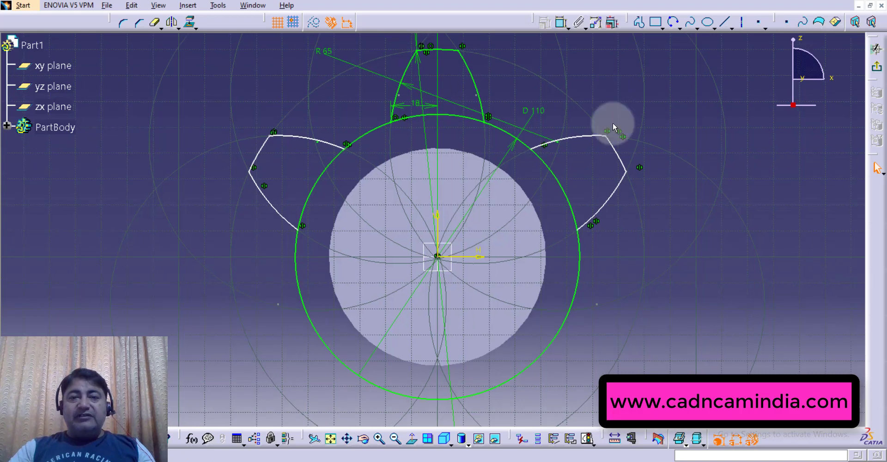
{"action": "left_click", "coordinate": [545, 220]}
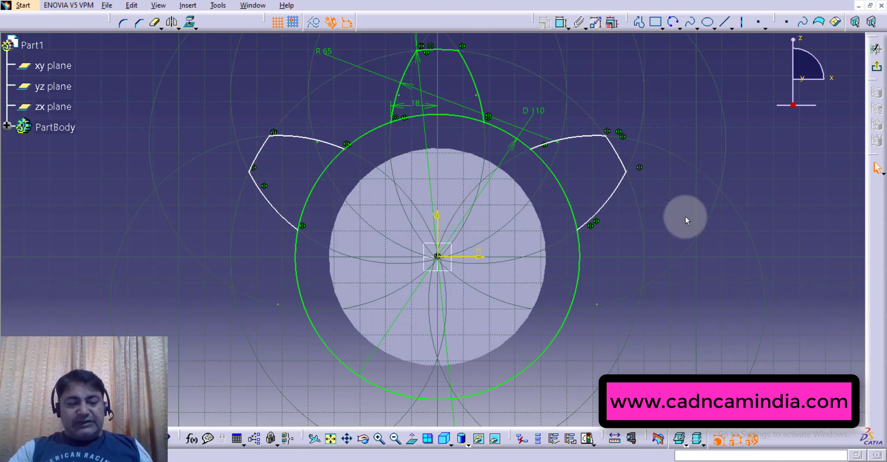
- Mirror all three upper teeth, flanks and tips together, about the horizontal axis to form three lower teeth
{"action": "left_click", "coordinate": [600, 202]}
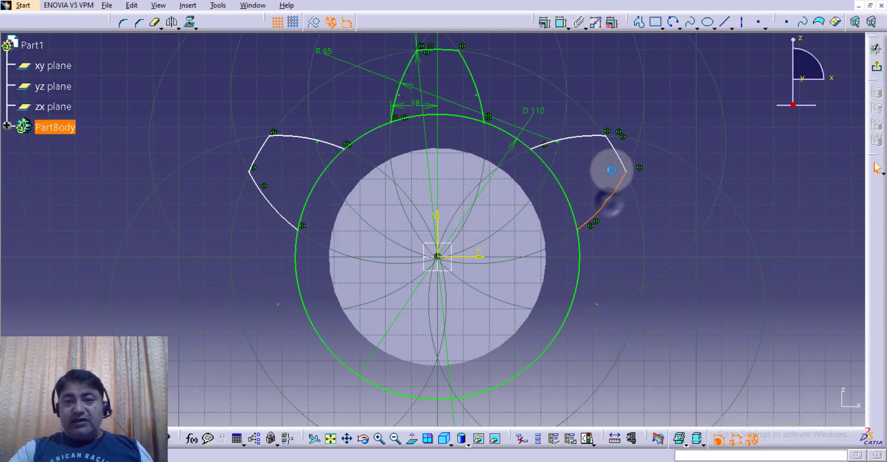
{"action": "left_click", "coordinate": [619, 156], "text": "ctrl"}
{"action": "left_click", "coordinate": [585, 137], "text": "ctrl"}
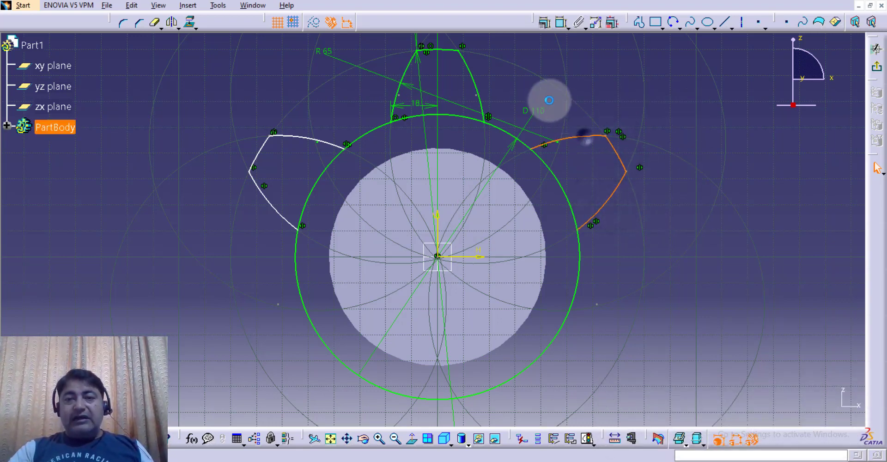
{"action": "left_click", "coordinate": [463, 60], "text": "ctrl"}
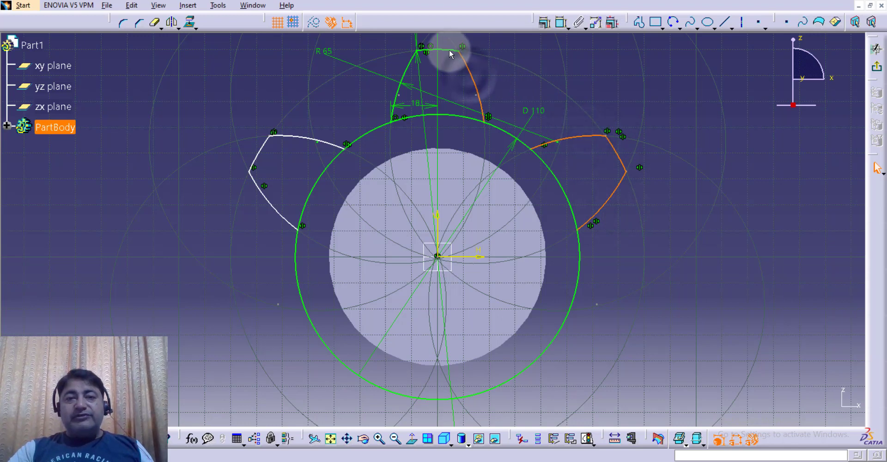
{"action": "left_click", "coordinate": [406, 77], "text": "ctrl"}
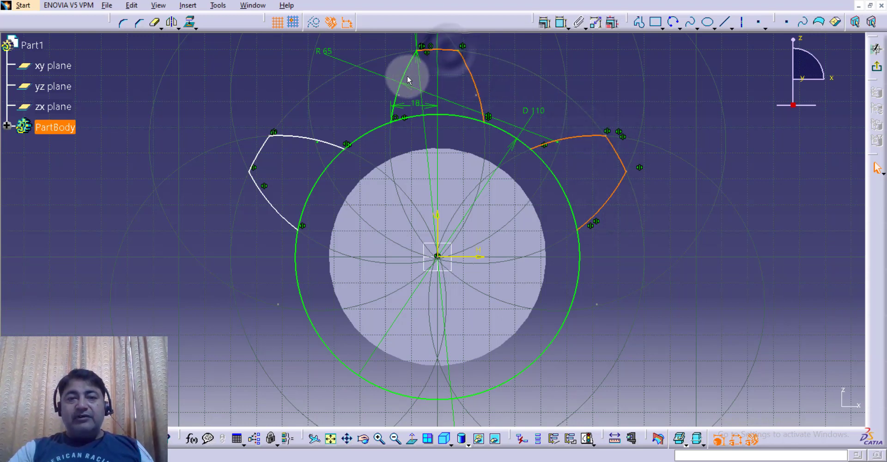
{"action": "left_click", "coordinate": [293, 138], "text": "ctrl"}
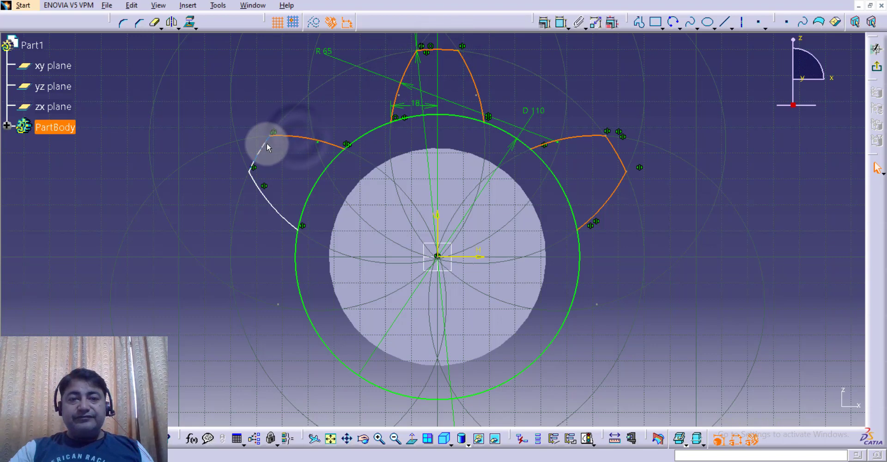
{"action": "left_click", "coordinate": [266, 142], "text": "ctrl"}
{"action": "left_click", "coordinate": [287, 204], "text": "ctrl"}
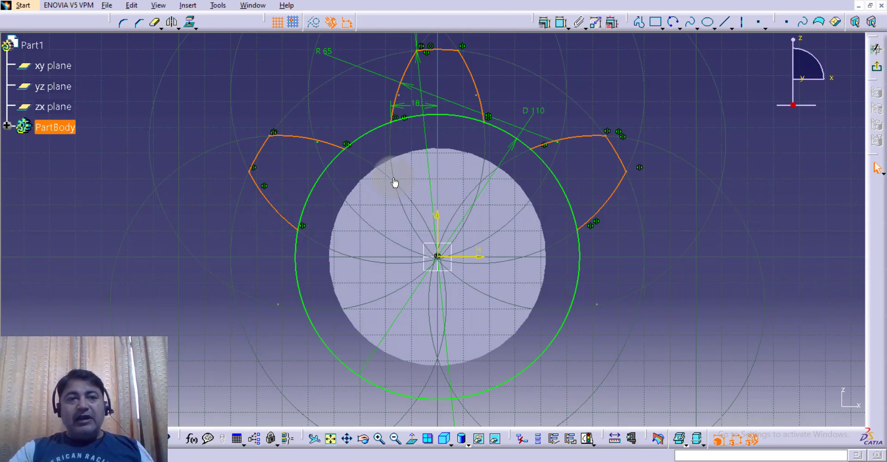
{"action": "left_click", "coordinate": [172, 22]}
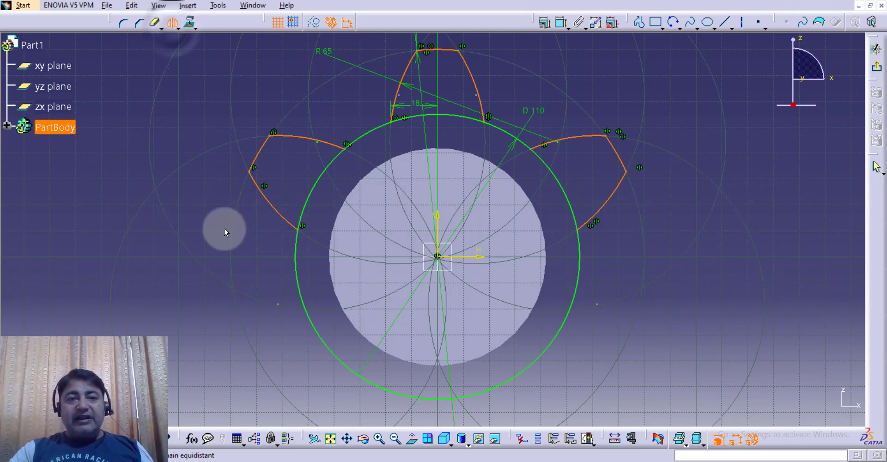
{"action": "left_click", "coordinate": [479, 257]}
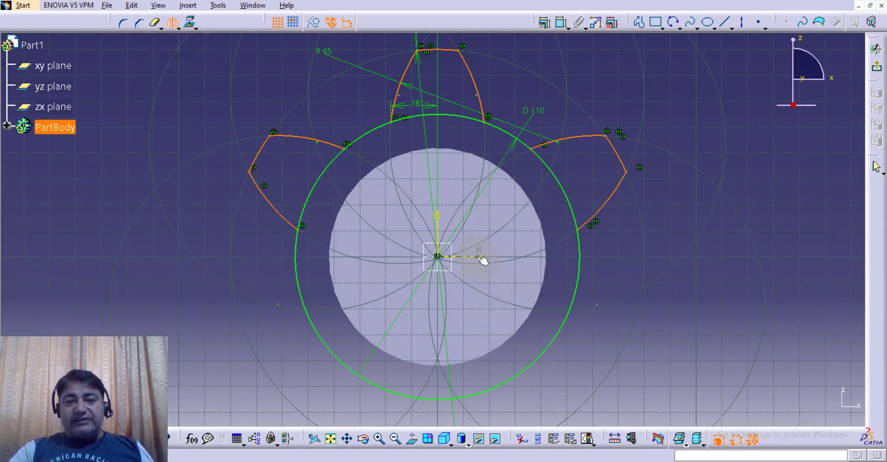
- Quick Trim the 110 mm circle segments at the roots of all six teeth to leave one closed gear outline, and exit the sketch
{"action": "mouse_move", "coordinate": [649, 300]}
{"action": "middle_mouse_down"}
{"action": "mouse_move", "coordinate": [662, 250]}
{"action": "mouse_move", "coordinate": [648, 271]}
{"action": "middle_mouse_up"}
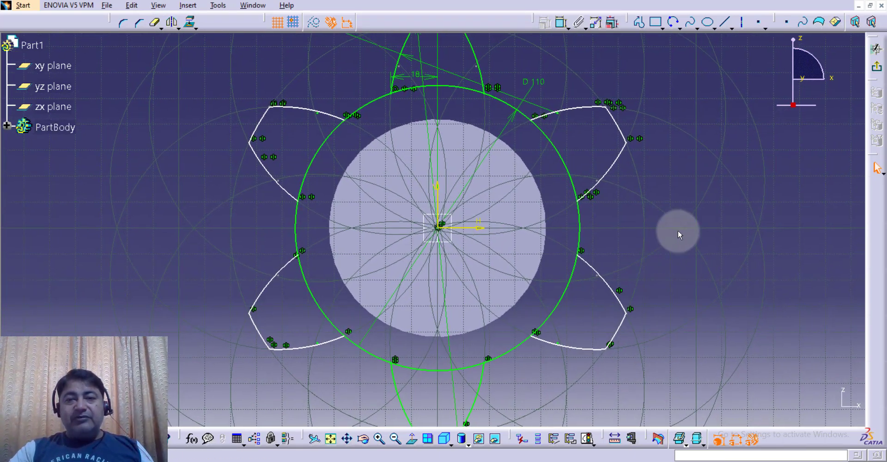
{"action": "mouse_move", "coordinate": [678, 229]}
{"action": "middle_mouse_down"}
{"action": "mouse_move", "coordinate": [673, 235]}
{"action": "mouse_move", "coordinate": [715, 229]}
{"action": "mouse_move", "coordinate": [711, 238]}
{"action": "middle_mouse_up"}
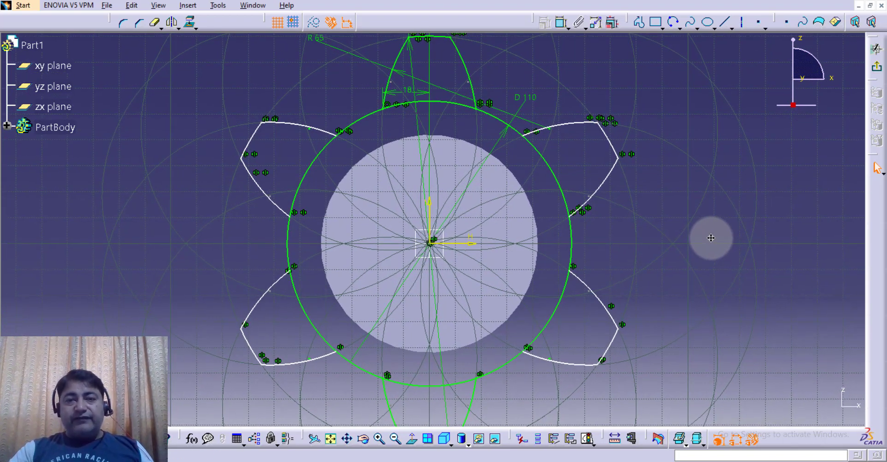
{"action": "middle_click_drag", "start_coordinate": [711, 237], "coordinate": [699, 226]}
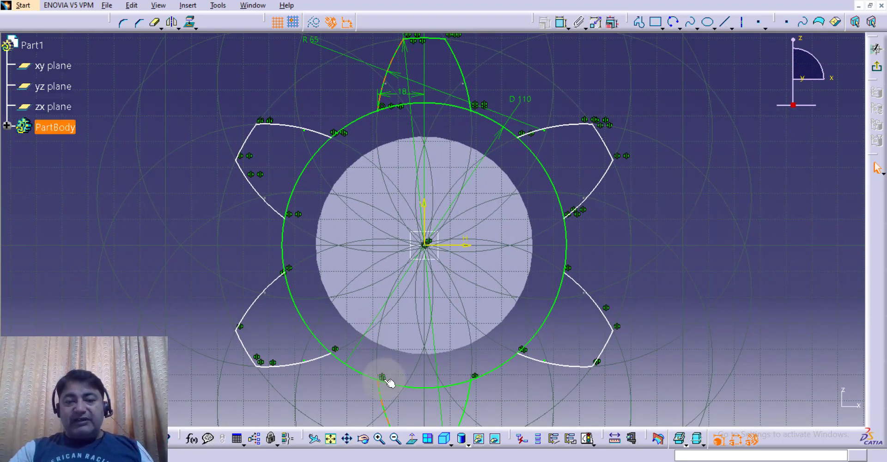
{"action": "left_click", "coordinate": [395, 438]}
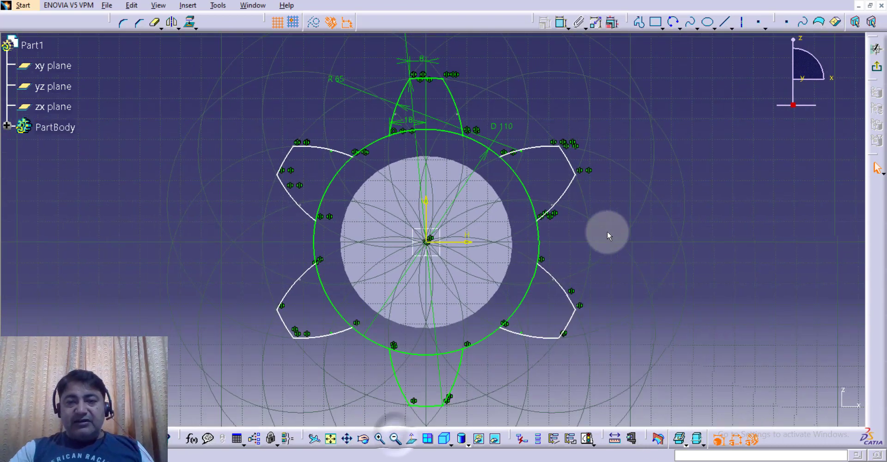
{"action": "middle_click_drag", "start_coordinate": [606, 232], "coordinate": [612, 231]}
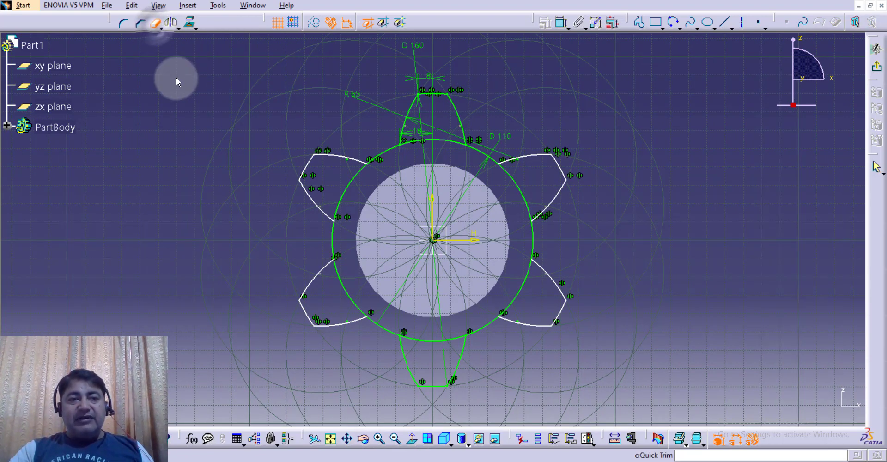
{"action": "left_click", "coordinate": [155, 24]}
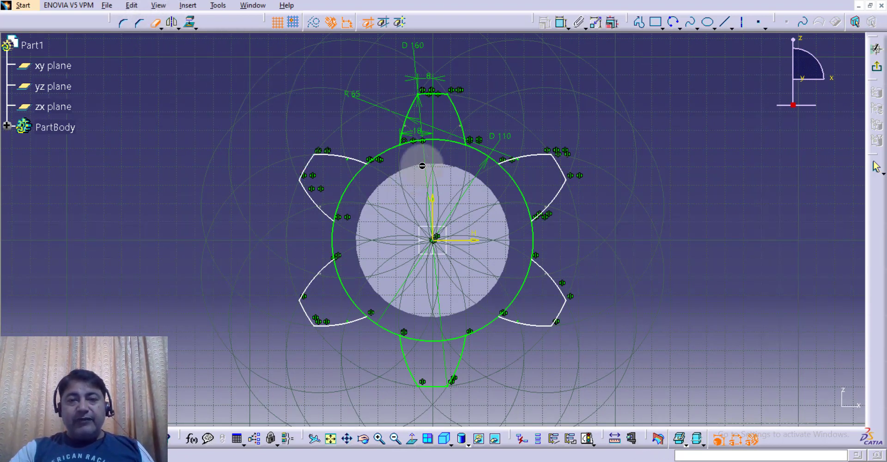
{"action": "left_click", "coordinate": [446, 141]}
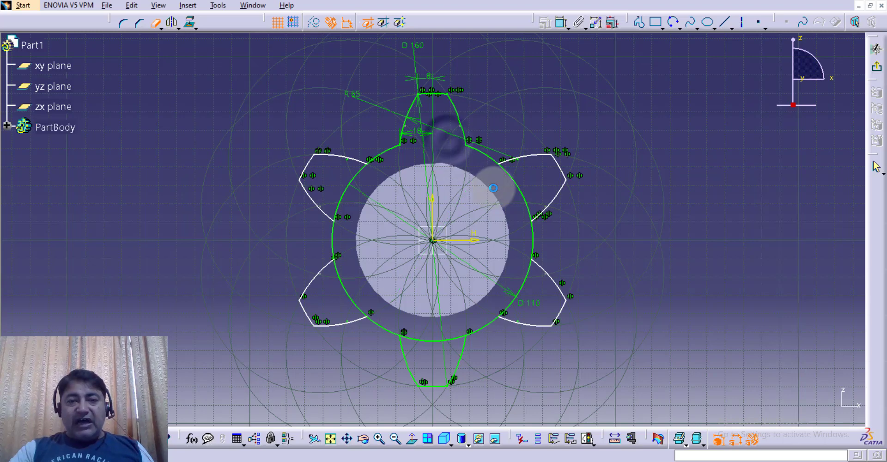
{"action": "left_click", "coordinate": [518, 187]}
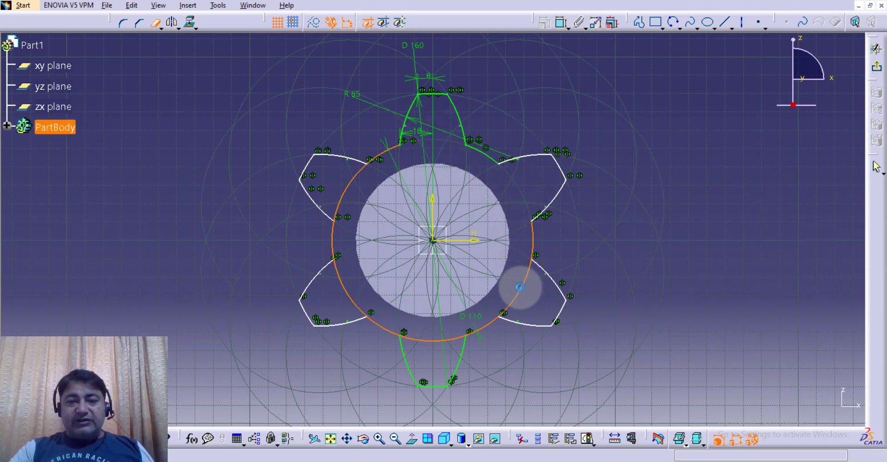
{"action": "left_click", "coordinate": [519, 286]}
{"action": "left_click", "coordinate": [351, 193]}
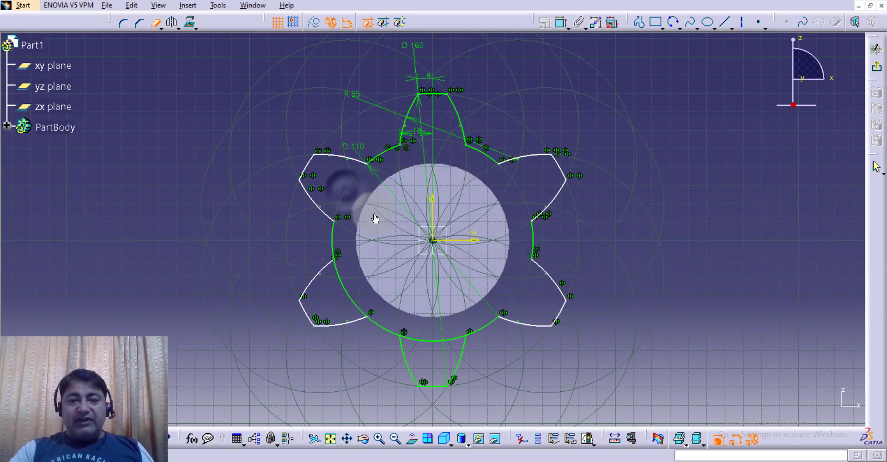
{"action": "left_click", "coordinate": [351, 293]}
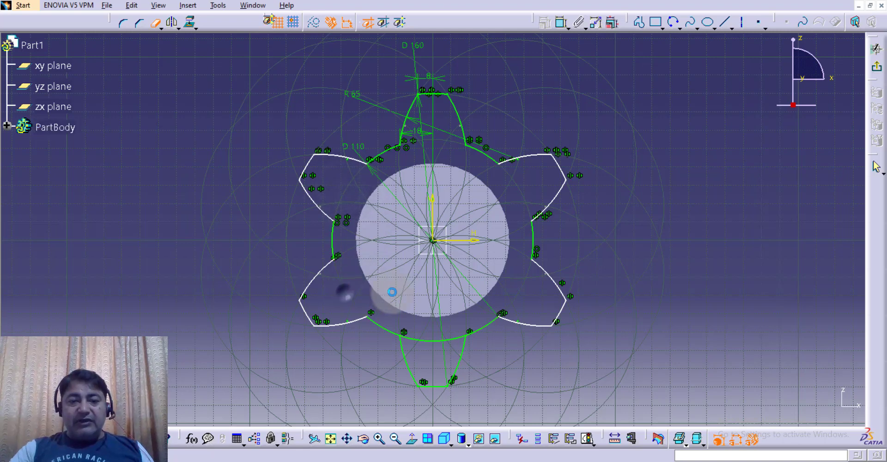
{"action": "left_click", "coordinate": [430, 340]}
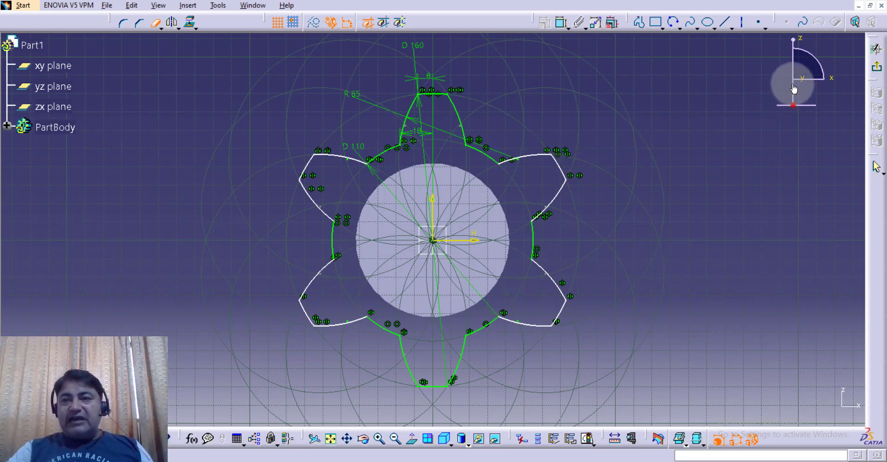
{"action": "left_click", "coordinate": [877, 69]}
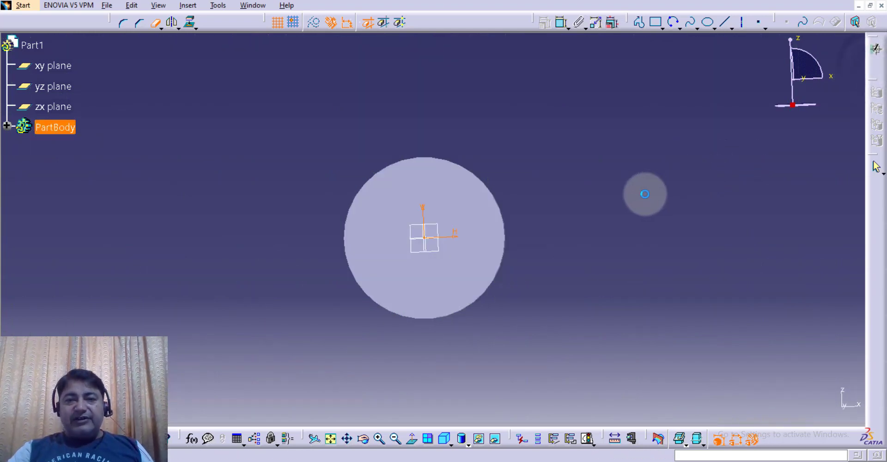
{"action": "left_click", "coordinate": [575, 77]}
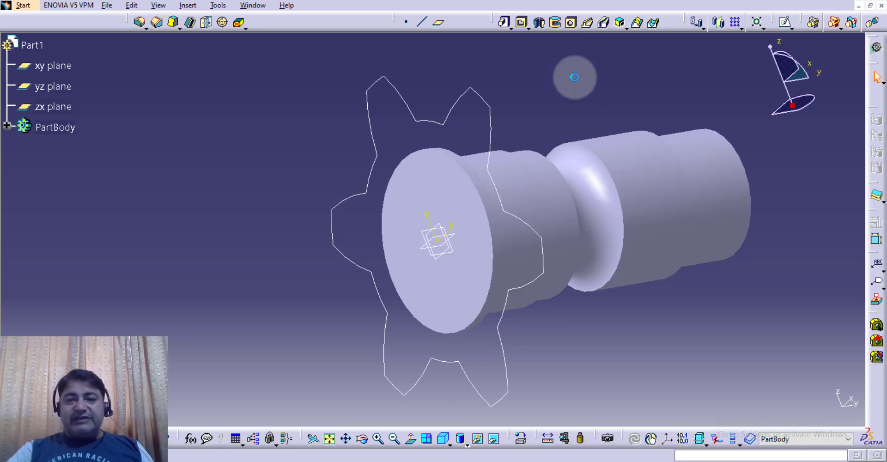
{"action": "middle_click_drag", "start_coordinate": [575, 77], "coordinate": [525, 71]}
{"action": "middle_click_drag", "start_coordinate": [597, 79], "coordinate": [622, 88]}
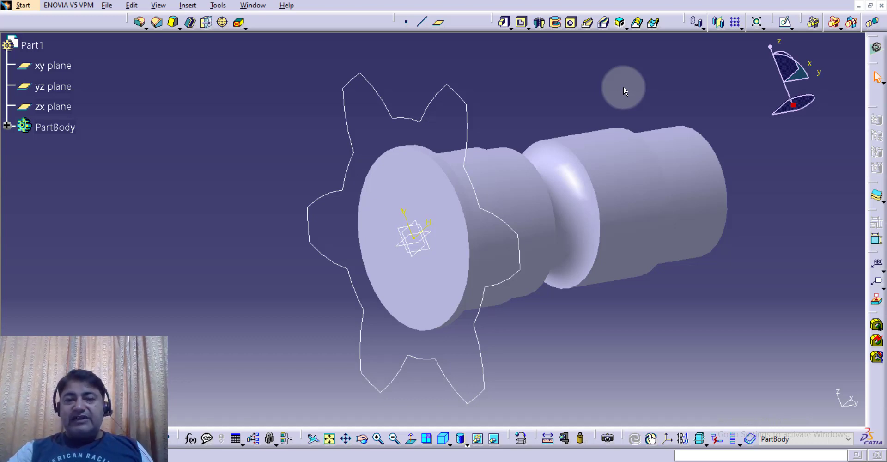
{"action": "left_click", "coordinate": [786, 23]}
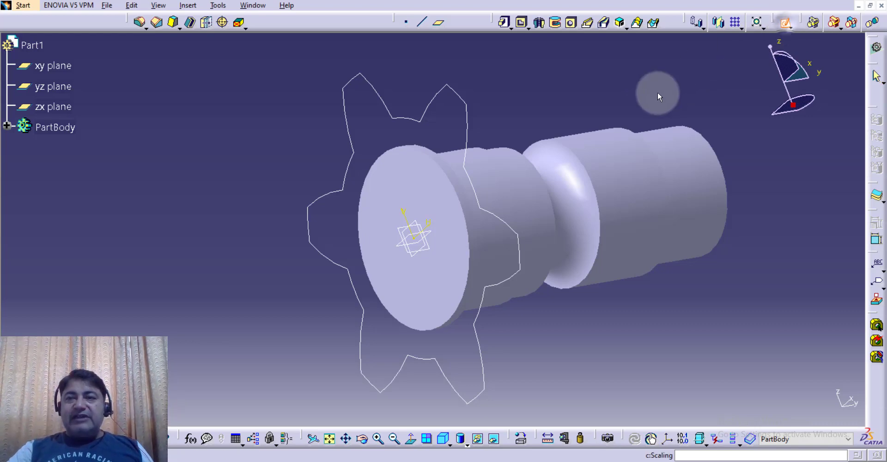
{"action": "left_click", "coordinate": [430, 179]}
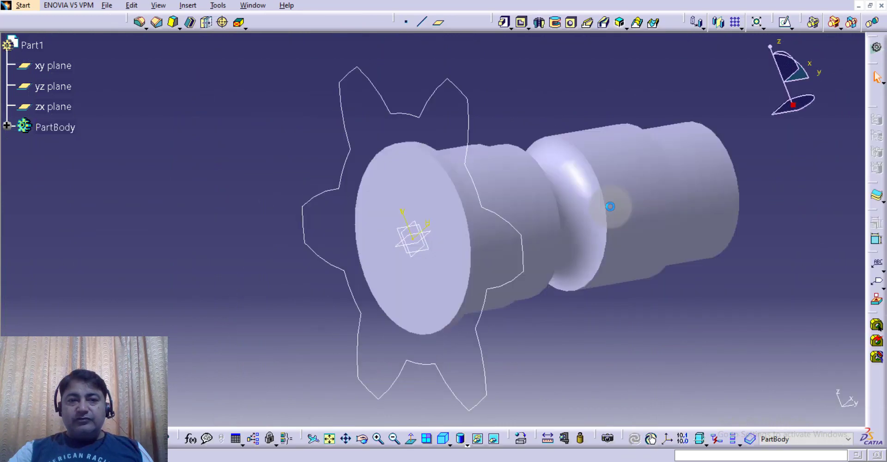
{"action": "left_click", "coordinate": [552, 68]}
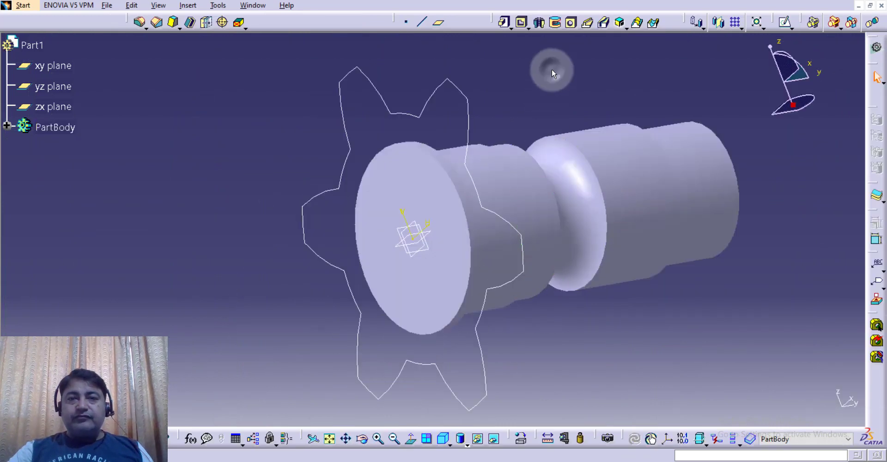
- Create a reference plane offset 55 mm outward from the shaft's end face at the gear profile
{"action": "left_click", "coordinate": [438, 23]}
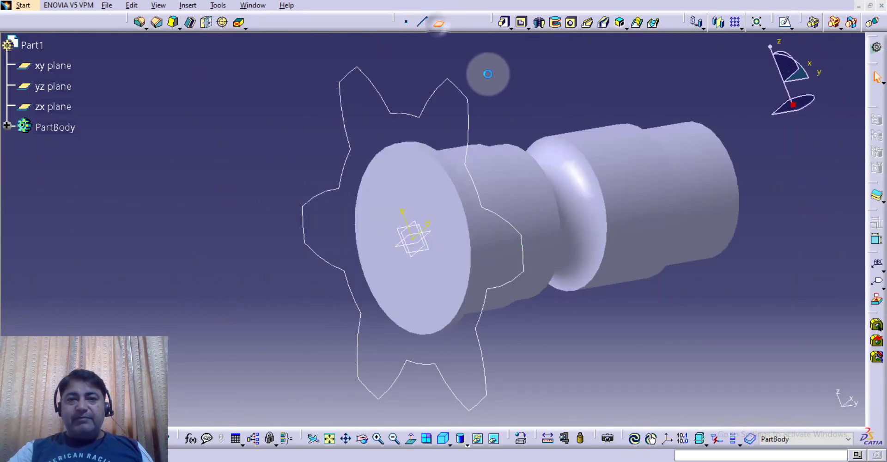
{"action": "left_click", "coordinate": [433, 179]}
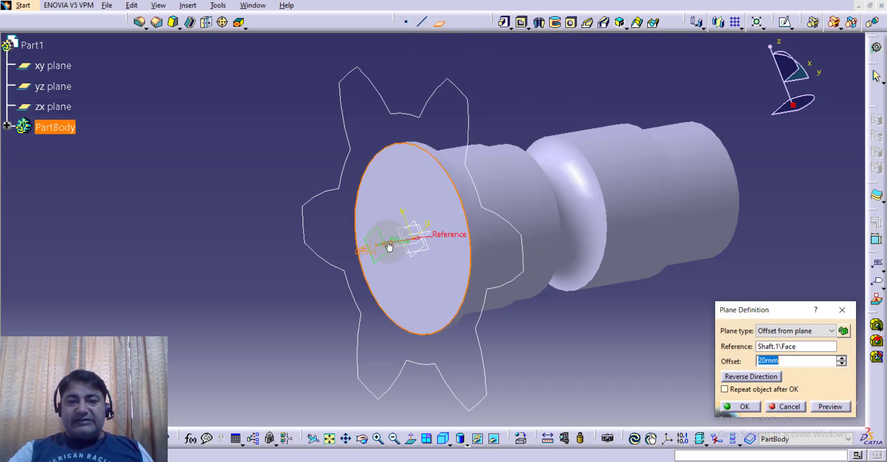
{"action": "left_click_drag", "start_coordinate": [389, 245], "coordinate": [277, 259]}
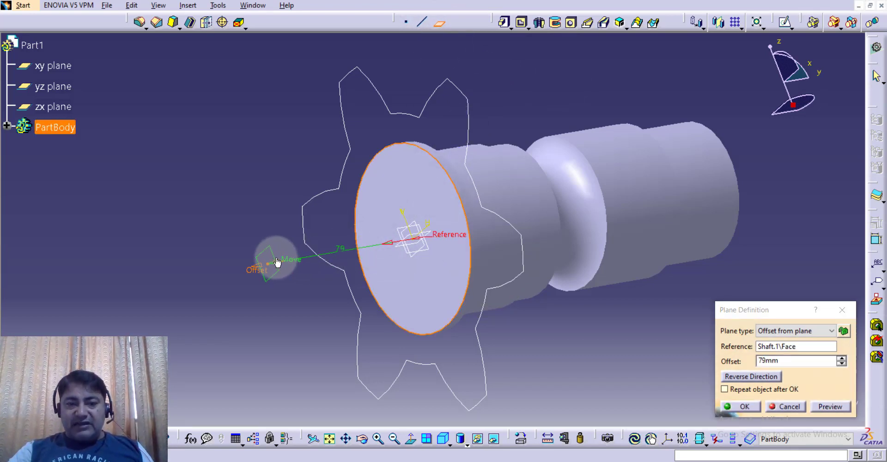
{"action": "left_click", "coordinate": [792, 361]}
{"action": "double_click", "coordinate": [792, 361]}
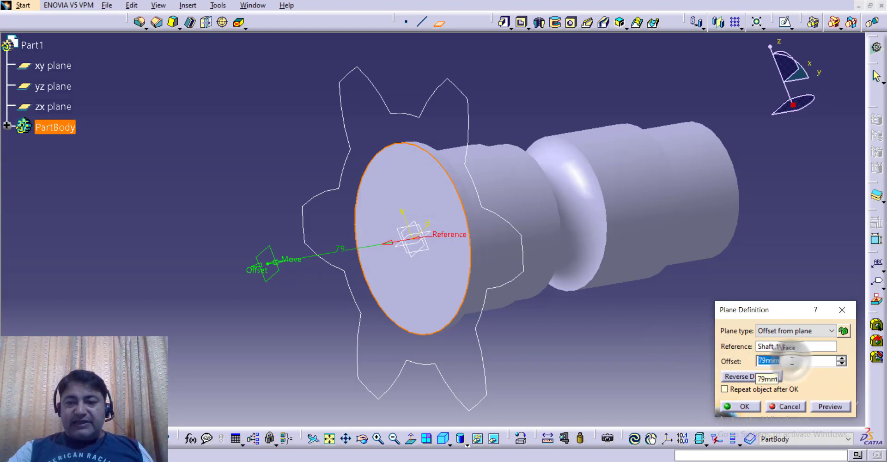
{"action": "type", "text": "55"}
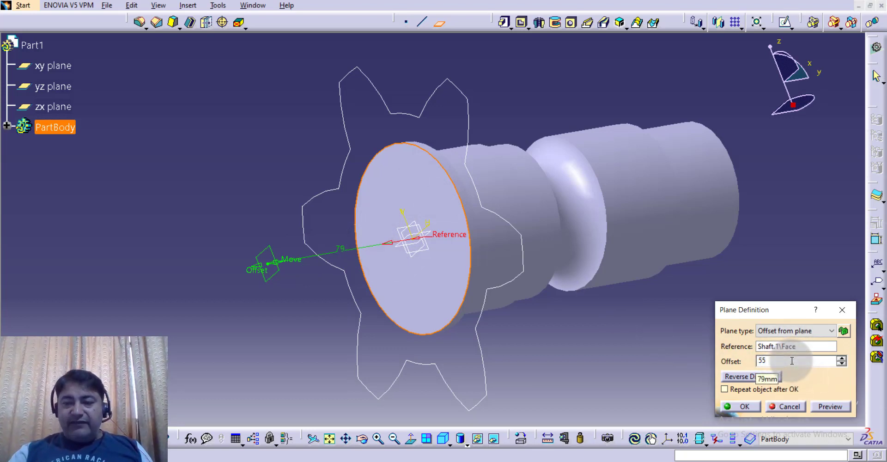
{"action": "key", "text": "Return"}
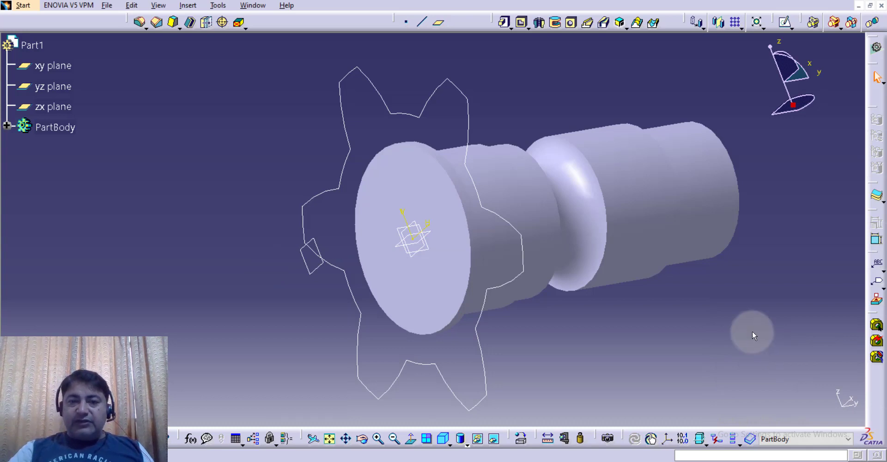
- Open a new sketch on the offset plane in front of the shaft's end face
{"action": "middle_click_drag", "start_coordinate": [759, 322], "coordinate": [772, 287]}
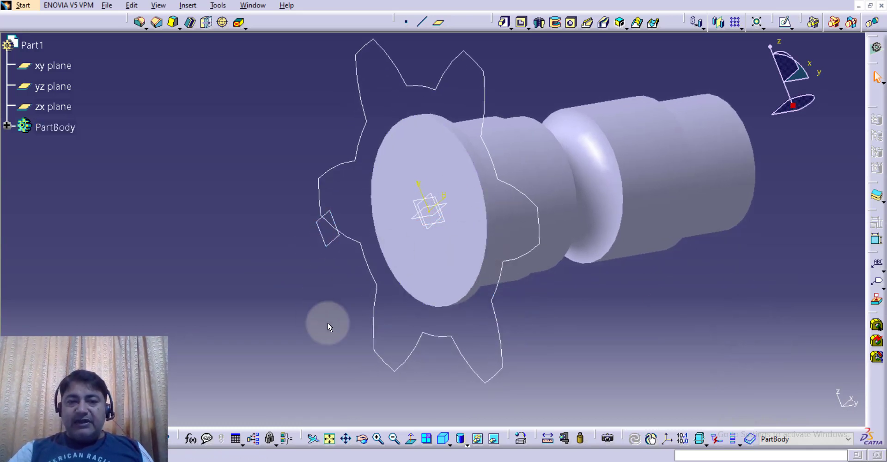
{"action": "mouse_move", "coordinate": [328, 323]}
{"action": "middle_mouse_down"}
{"action": "mouse_move", "coordinate": [319, 365]}
{"action": "mouse_move", "coordinate": [307, 362]}
{"action": "middle_mouse_up"}
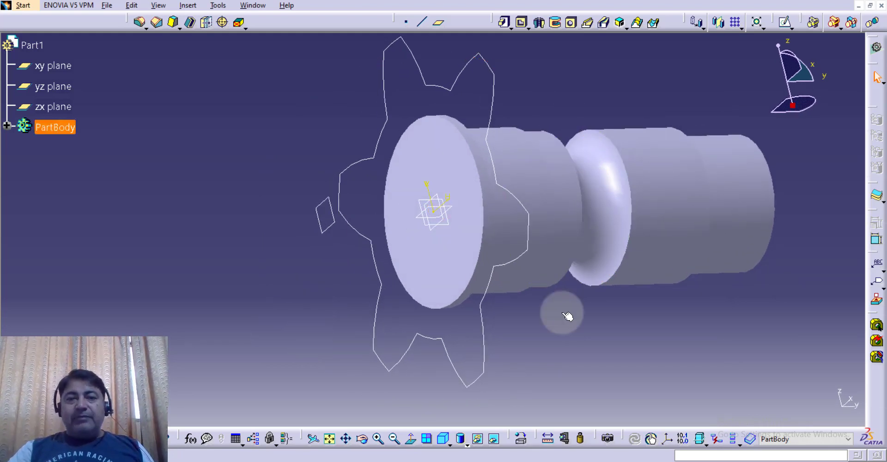
{"action": "left_click", "coordinate": [785, 26]}
{"action": "left_click", "coordinate": [323, 203]}
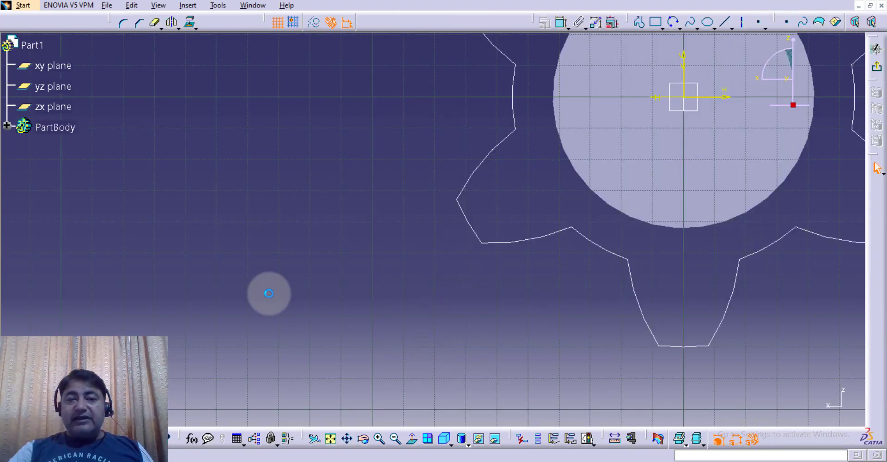
{"action": "left_click", "coordinate": [332, 441]}
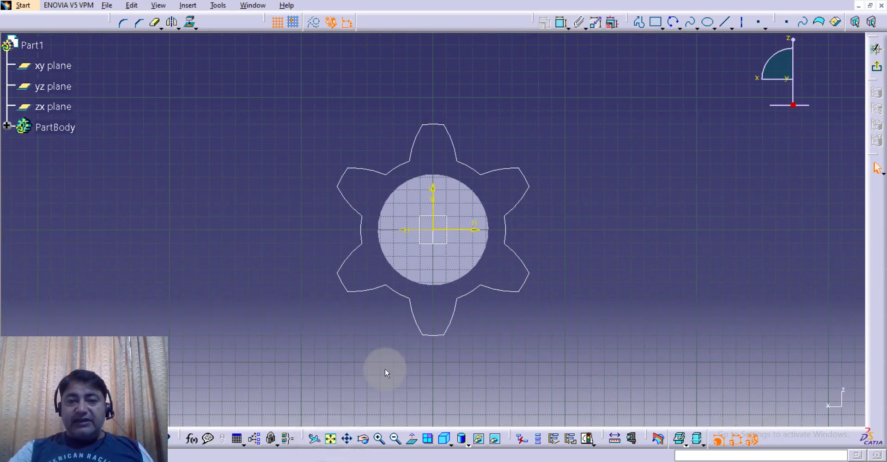
{"action": "left_click", "coordinate": [379, 437]}
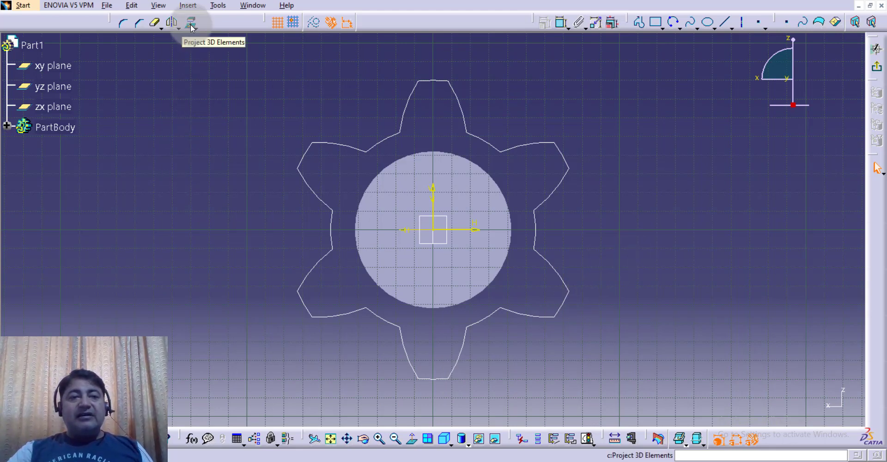
- Project the six-tooth gear profile of Sketch.2 onto the offset plane's sketch with Project 3D Elements
{"action": "left_click", "coordinate": [8, 127]}
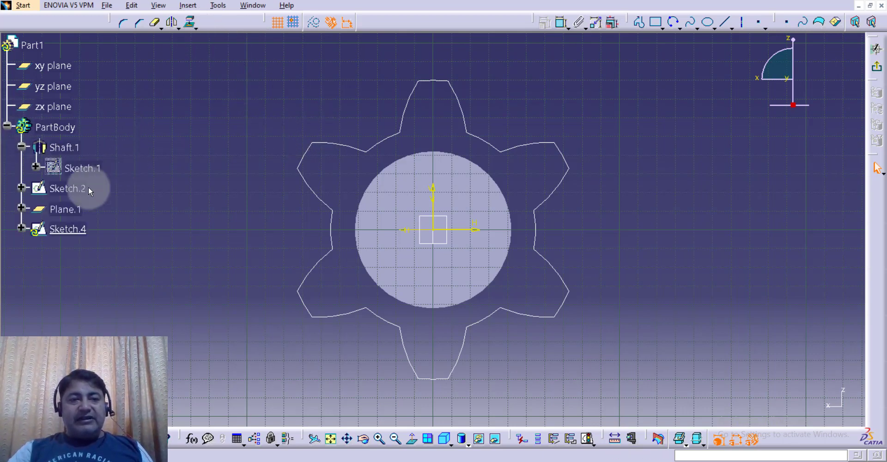
{"action": "left_click", "coordinate": [69, 189]}
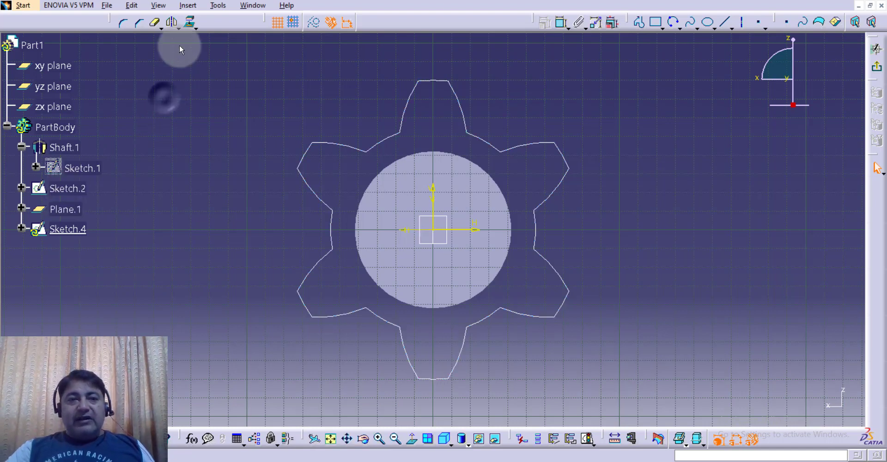
{"action": "left_click", "coordinate": [190, 23]}
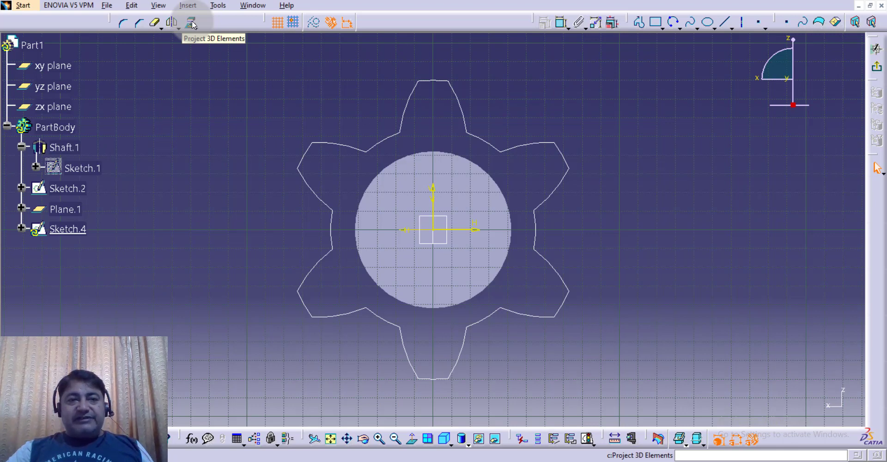
- Project the gear profile of Sketch.2 onto the current sketch plane as 3D elements
{"action": "left_click", "coordinate": [191, 22]}
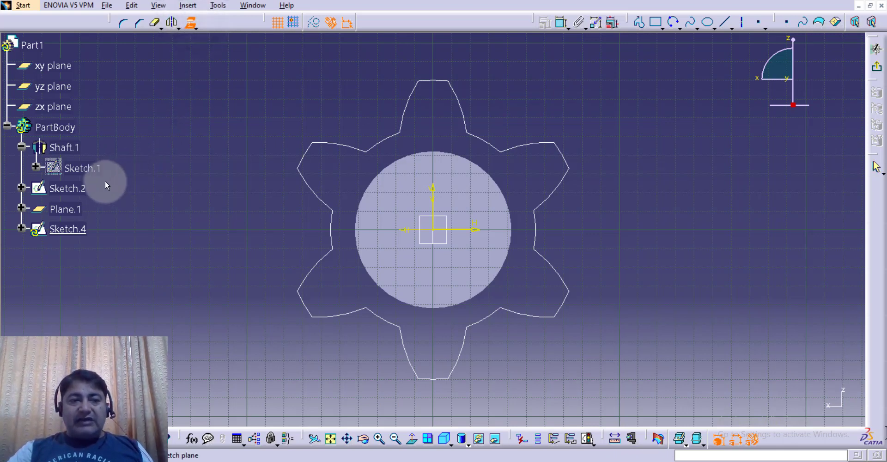
{"action": "left_click", "coordinate": [69, 188]}
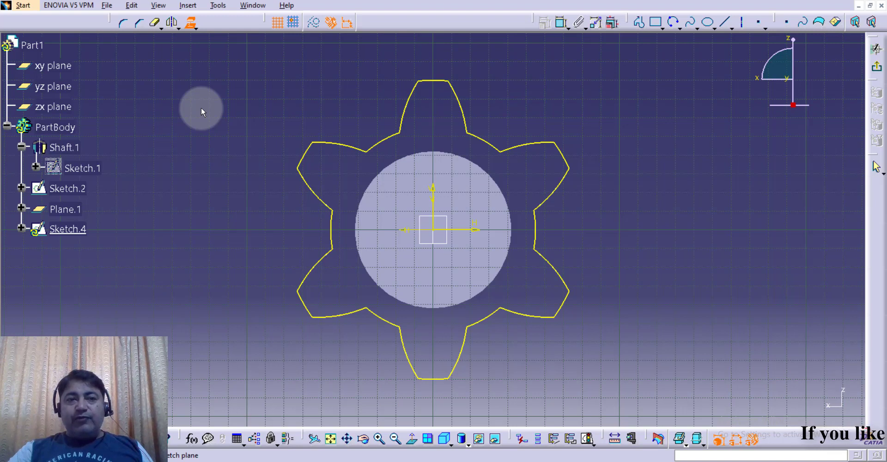
{"action": "left_click", "coordinate": [191, 24]}
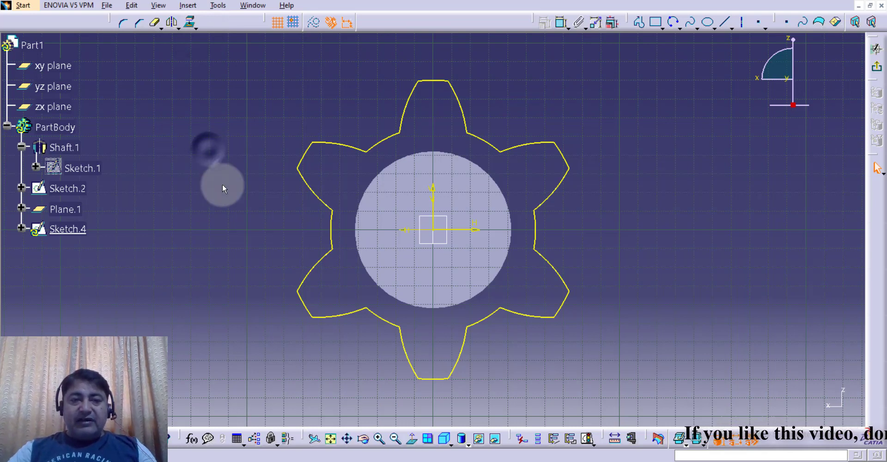
- Isolate the projected gear profile from its source sketch, accept the reroute warning and exit the sketch
{"action": "left_click", "coordinate": [413, 97]}
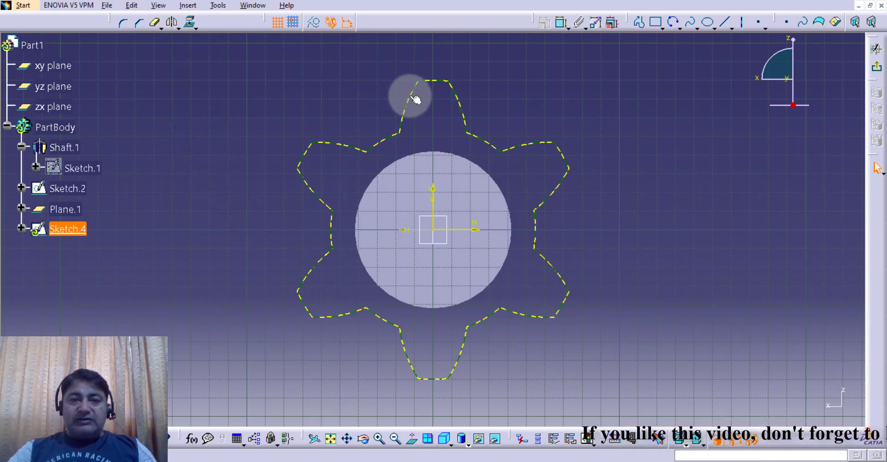
{"action": "right_click", "coordinate": [410, 95]}
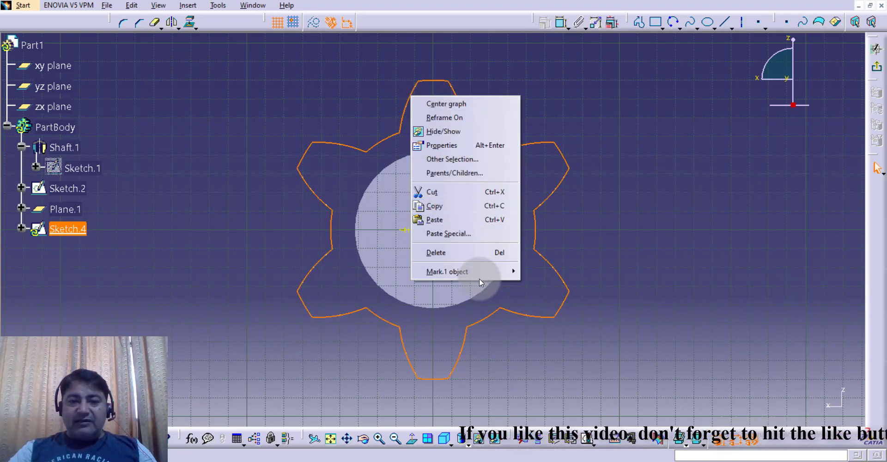
{"action": "mouse_move", "coordinate": [494, 276]}
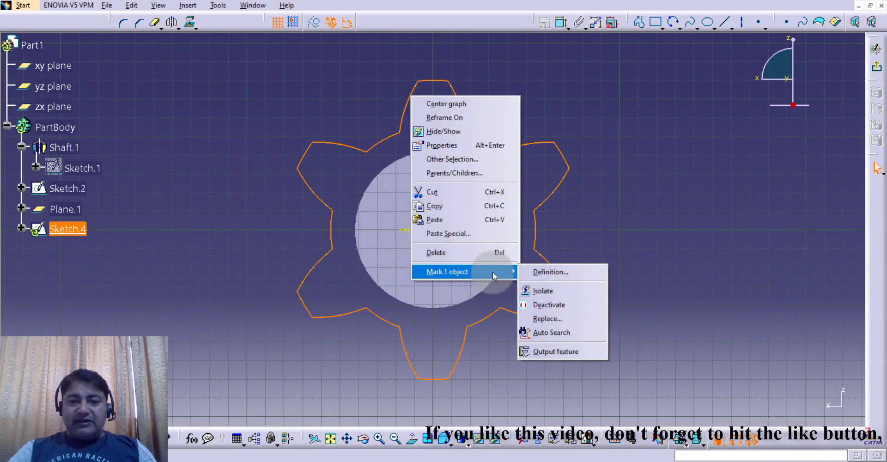
{"action": "left_click", "coordinate": [552, 294]}
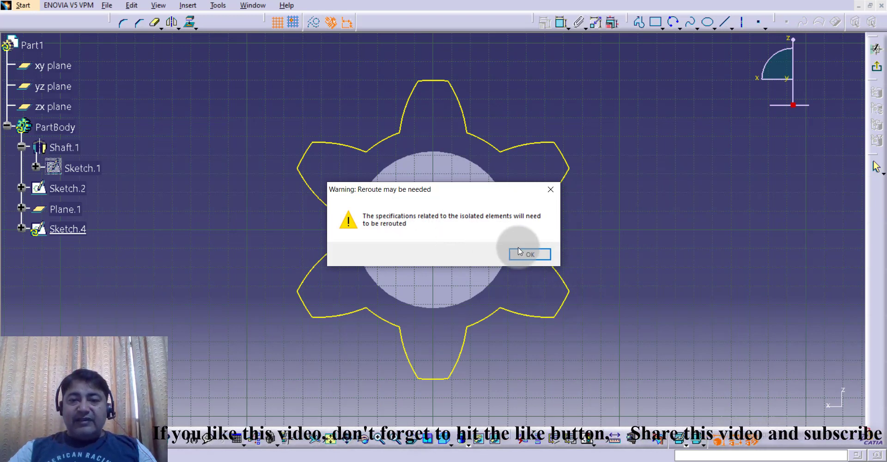
{"action": "left_click", "coordinate": [529, 254]}
{"action": "left_click", "coordinate": [629, 231]}
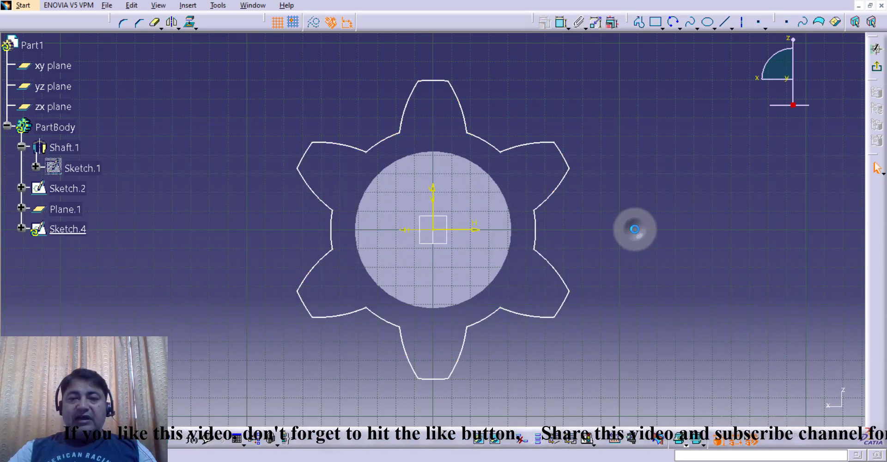
{"action": "middle_click_drag", "start_coordinate": [632, 236], "coordinate": [594, 241]}
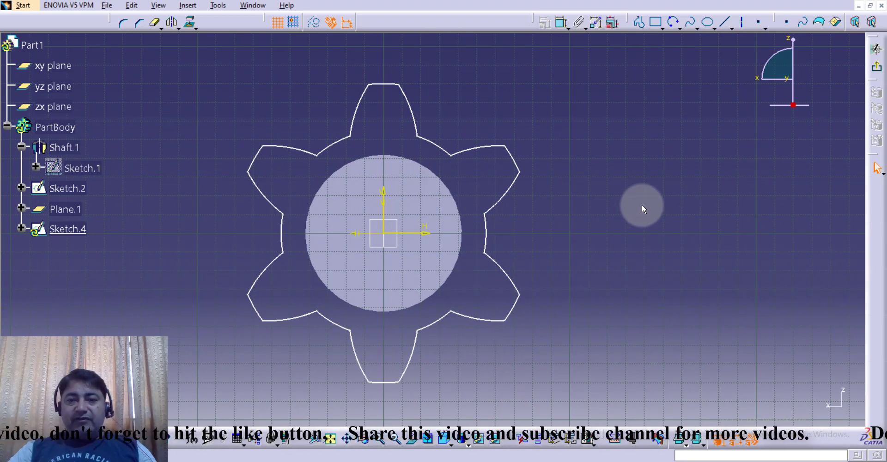
{"action": "left_click", "coordinate": [880, 70]}
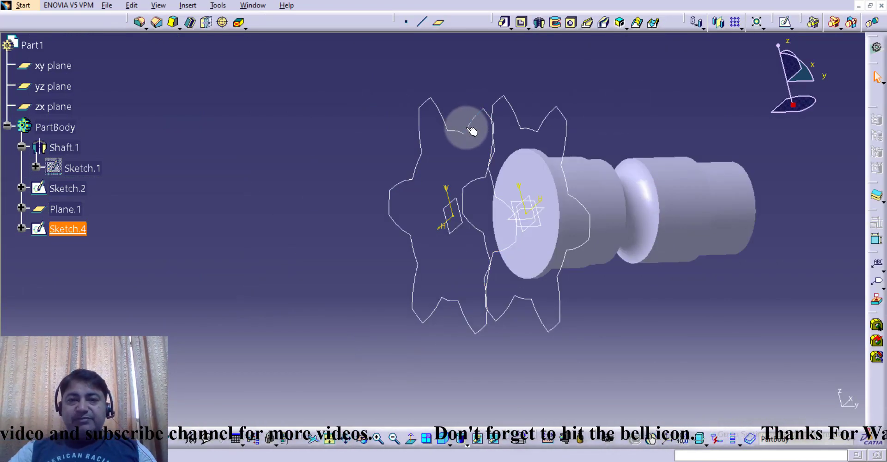
- Reopen Sketch.4 and rotate the whole isolated gear profile by 15 degrees about the origin, without duplicating it
{"action": "left_click", "coordinate": [59, 231]}
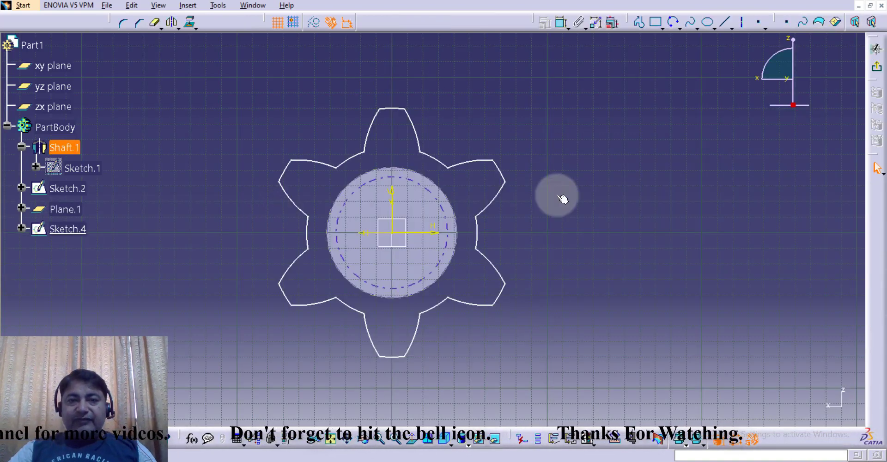
{"action": "mouse_move", "coordinate": [596, 206]}
{"action": "middle_mouse_down"}
{"action": "mouse_move", "coordinate": [599, 218]}
{"action": "mouse_move", "coordinate": [562, 211]}
{"action": "middle_mouse_up"}
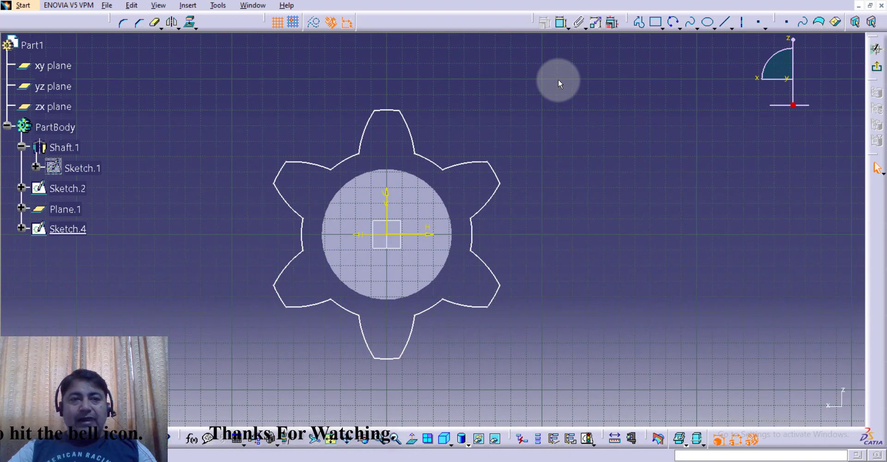
{"action": "left_click", "coordinate": [489, 275]}
{"action": "mouse_move", "coordinate": [489, 275]}
{"action": "left_mouse_down"}
{"action": "mouse_move", "coordinate": [358, 352]}
{"action": "mouse_move", "coordinate": [218, 388]}
{"action": "mouse_move", "coordinate": [182, 362]}
{"action": "left_mouse_up"}
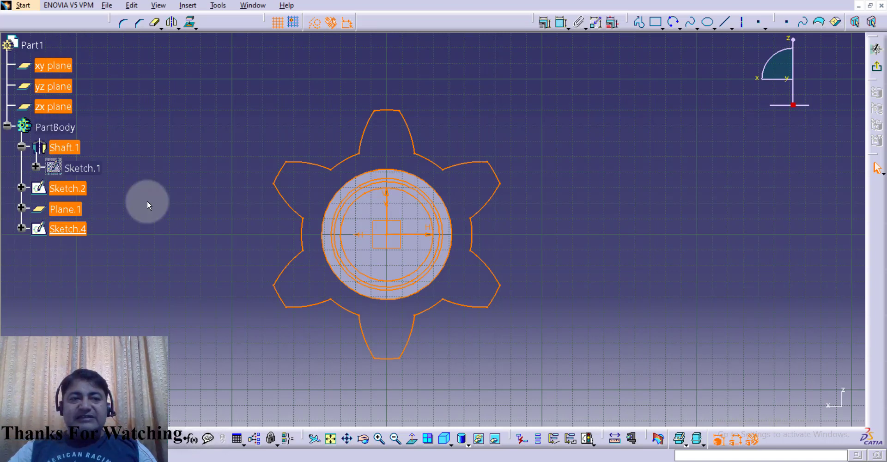
{"action": "left_click", "coordinate": [178, 27]}
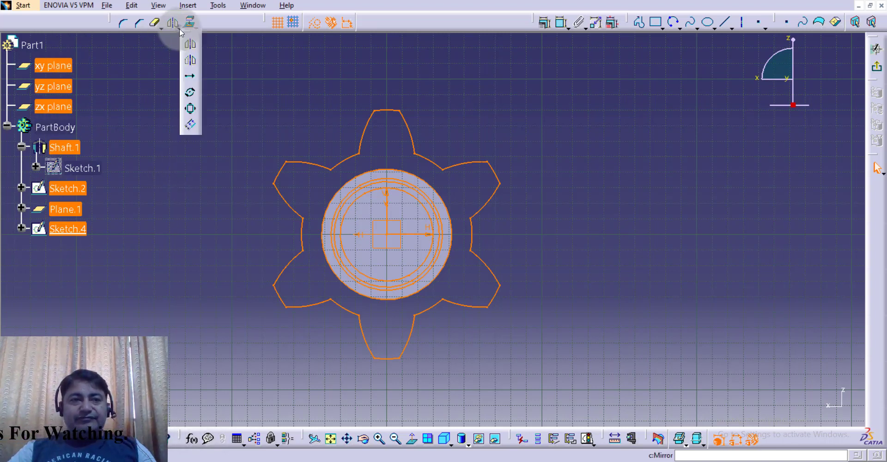
{"action": "left_click", "coordinate": [189, 91]}
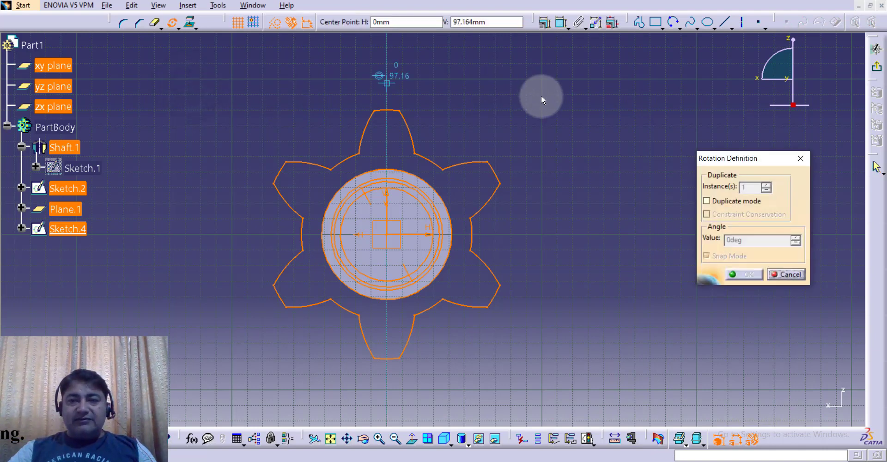
{"action": "left_click", "coordinate": [392, 238]}
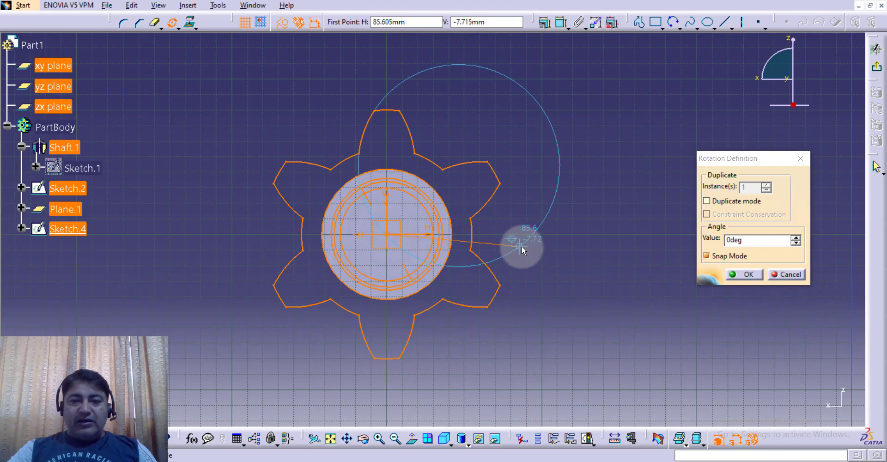
{"action": "left_click", "coordinate": [526, 236]}
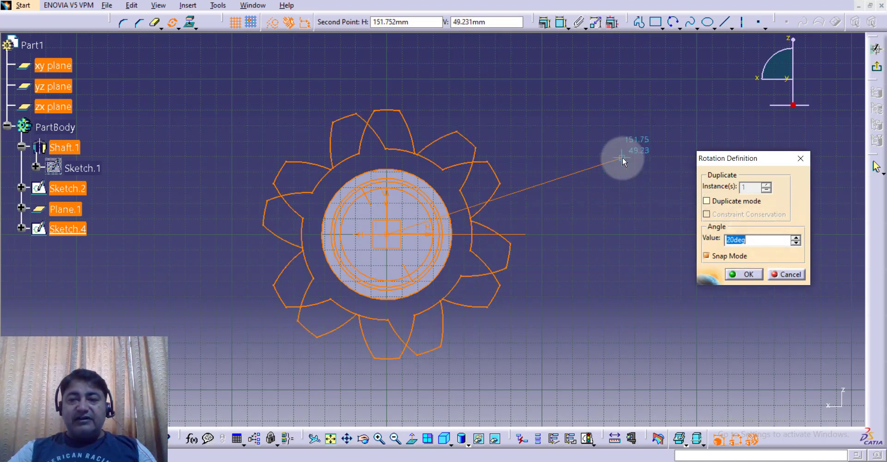
{"action": "type", "text": "15"}
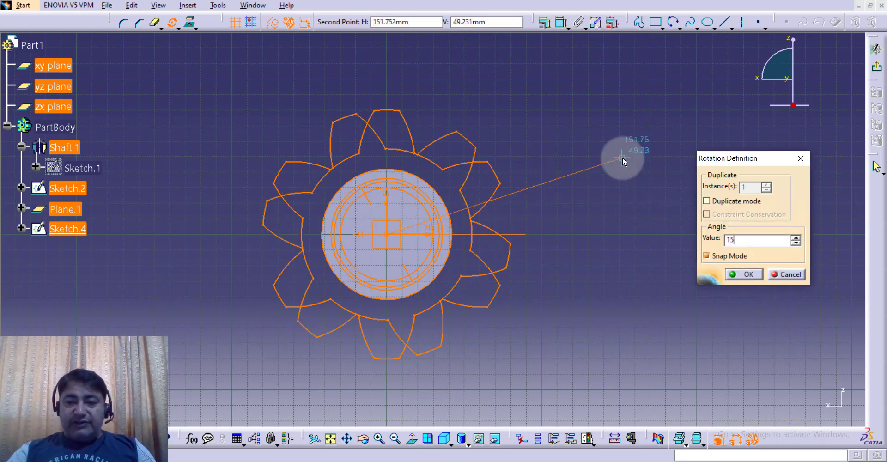
{"action": "key", "text": "Return"}
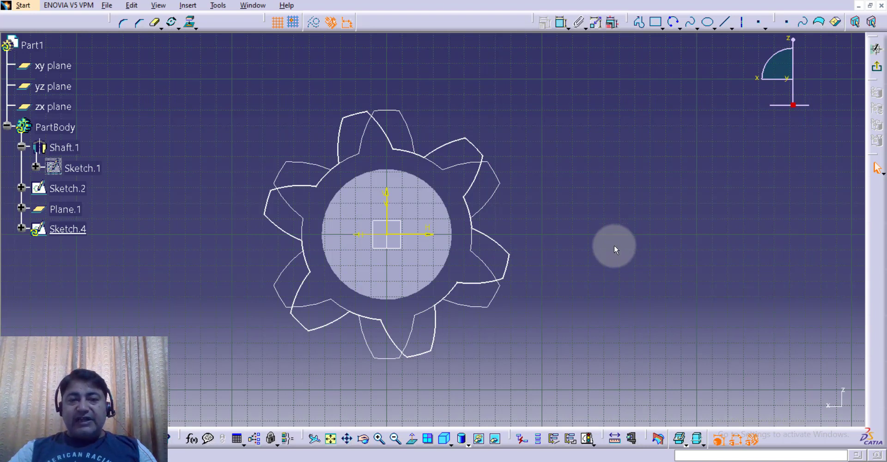
- Scale the rotated gear profile by 0.75 about the origin without duplicating it, and exit the sketch
{"action": "middle_click_drag", "start_coordinate": [614, 245], "coordinate": [642, 245]}
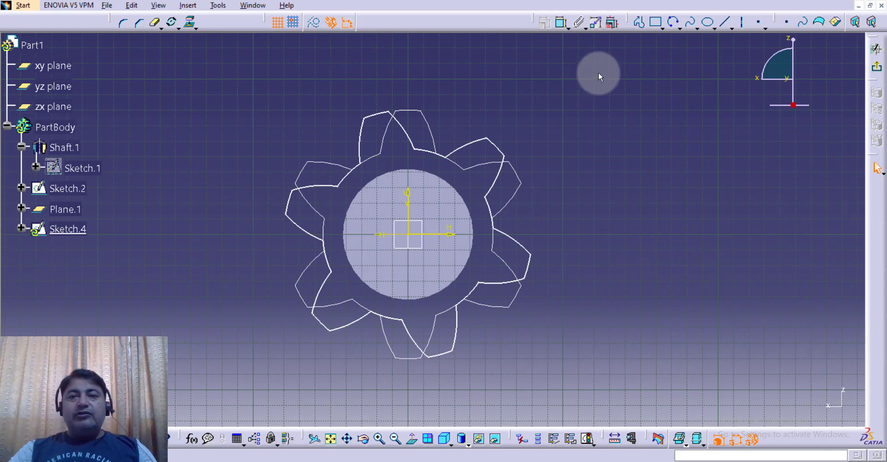
{"action": "mouse_move", "coordinate": [598, 73]}
{"action": "left_mouse_down"}
{"action": "mouse_move", "coordinate": [469, 351]}
{"action": "mouse_move", "coordinate": [211, 378]}
{"action": "left_mouse_up"}
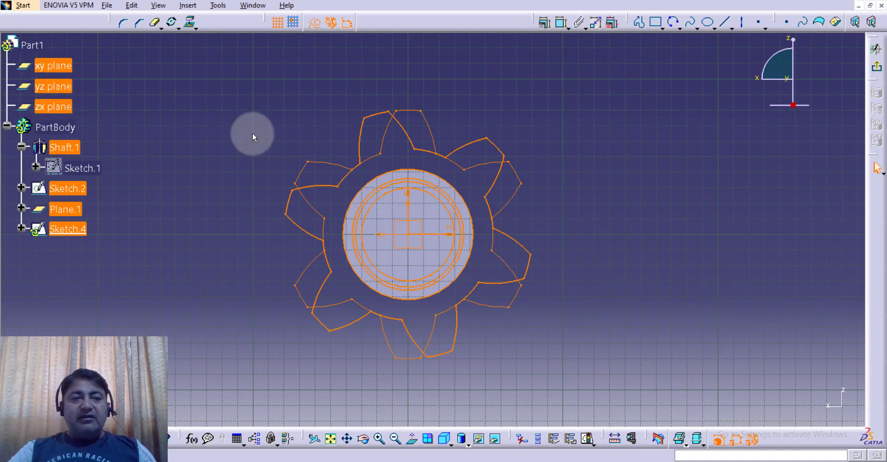
{"action": "left_click", "coordinate": [178, 29]}
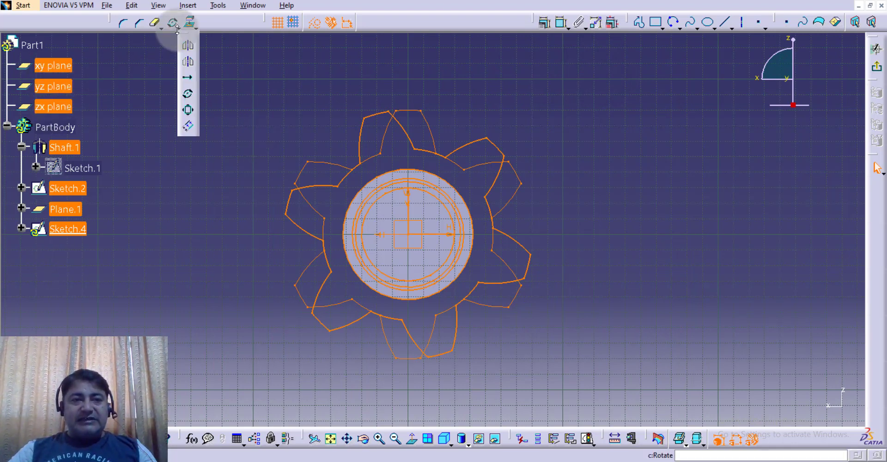
{"action": "left_click", "coordinate": [189, 112]}
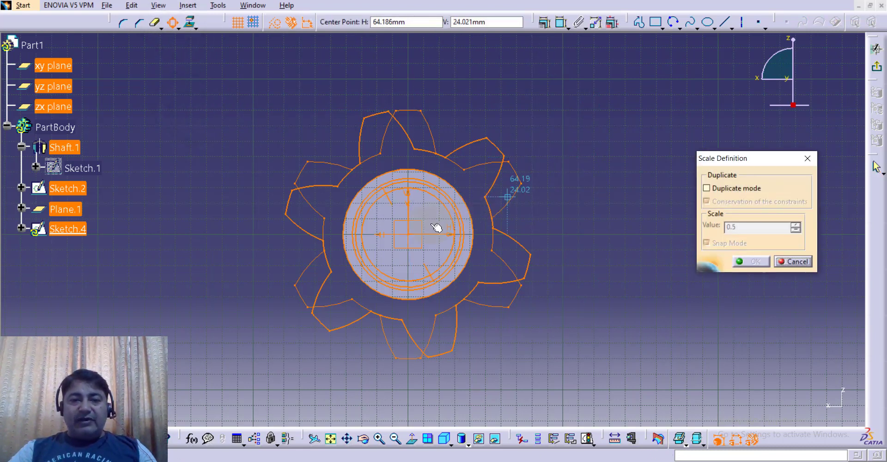
{"action": "left_click", "coordinate": [412, 234]}
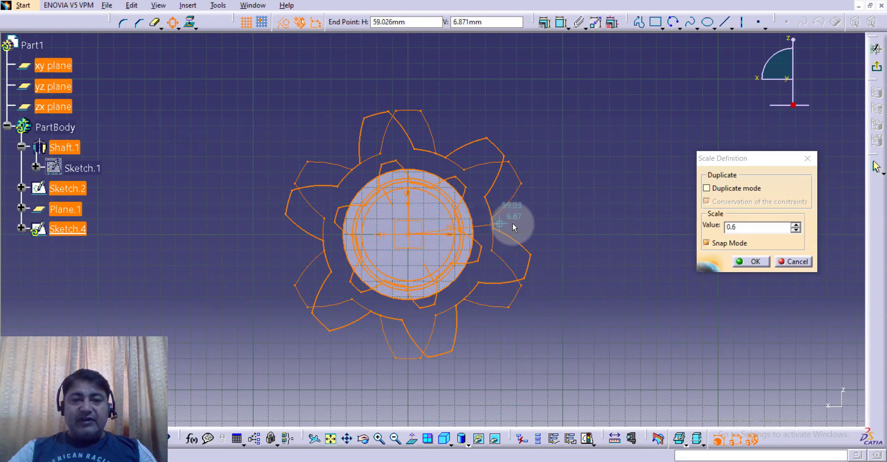
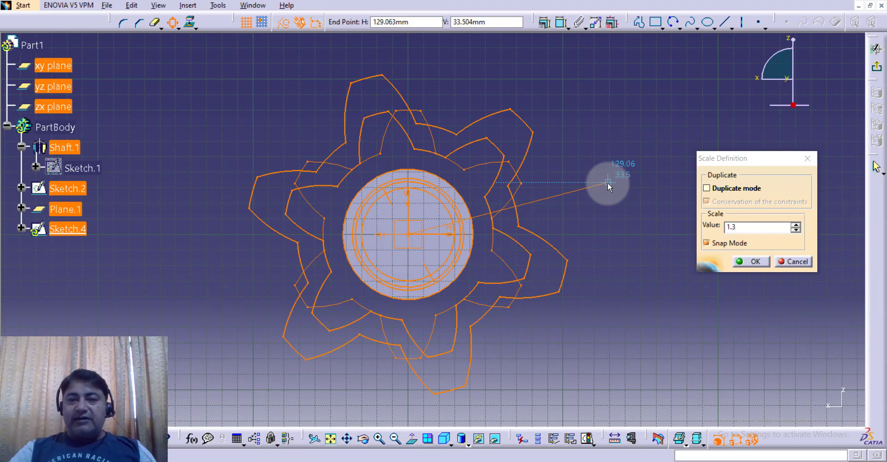
{"action": "left_click", "coordinate": [744, 227]}
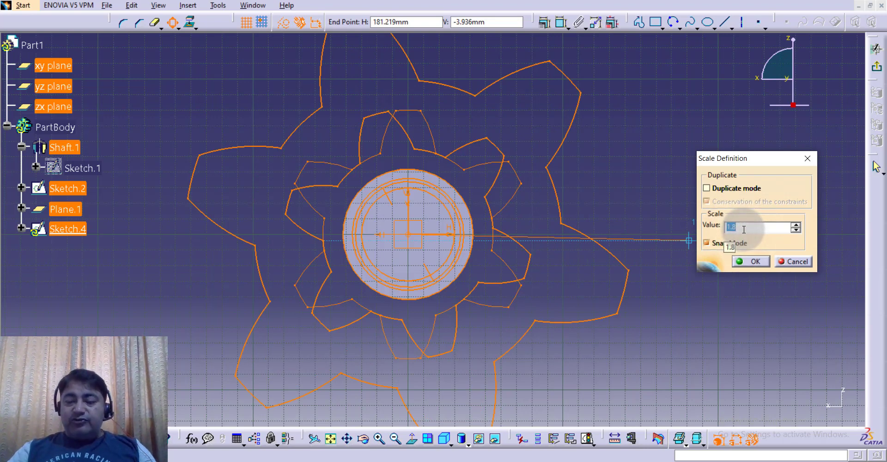
{"action": "type", "text": ".75"}
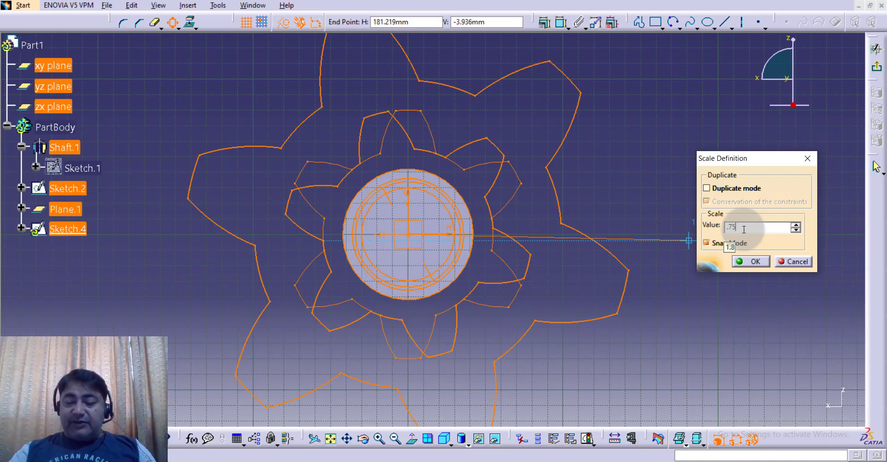
{"action": "key", "text": "Return"}
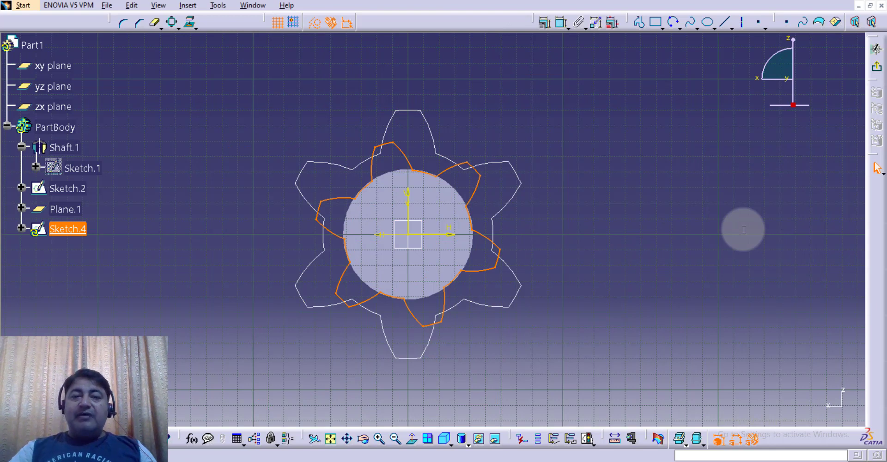
{"action": "left_click", "coordinate": [597, 217]}
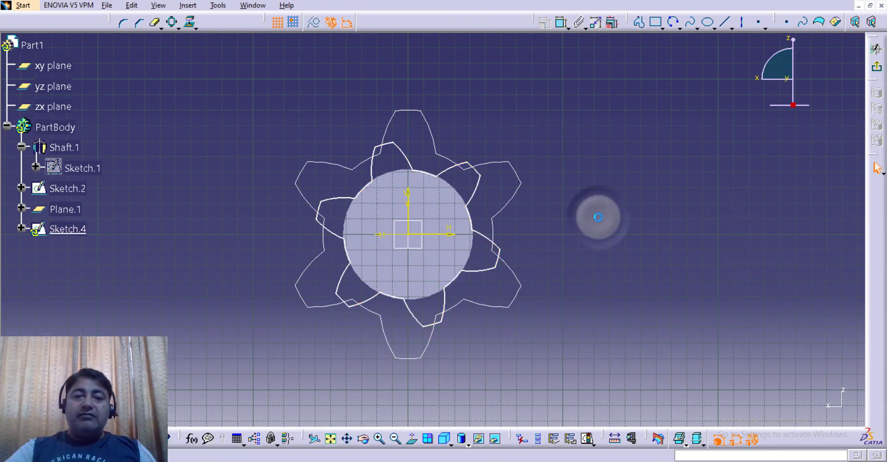
{"action": "left_click", "coordinate": [877, 68]}
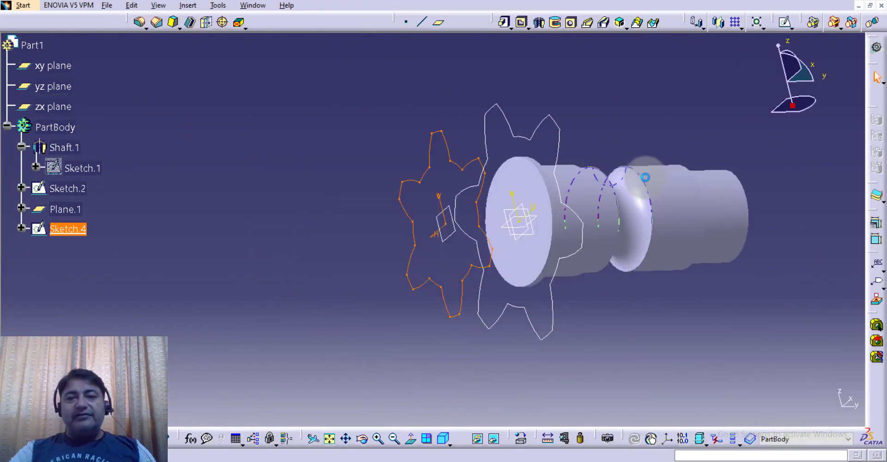
- Create a plane offset -45 mm from Plane.1, in front of the smaller gear profile and away from the shaft
{"action": "left_click", "coordinate": [625, 109]}
{"action": "middle_click_drag", "start_coordinate": [626, 108], "coordinate": [550, 111]}
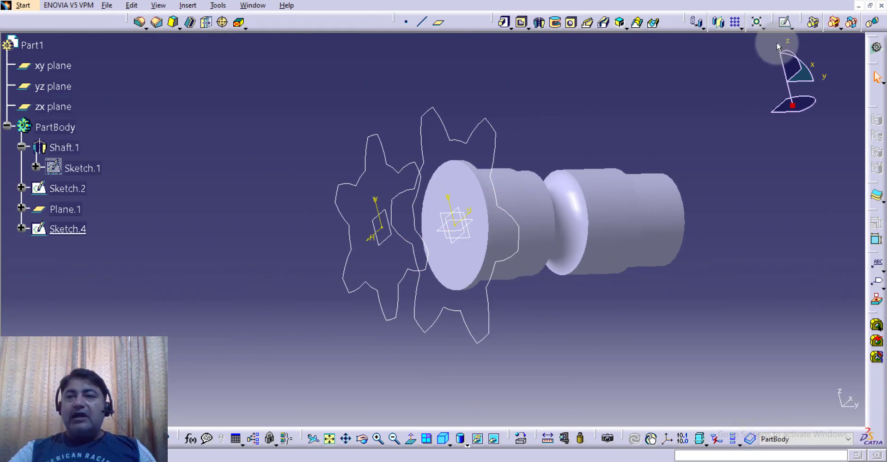
{"action": "left_click", "coordinate": [440, 25]}
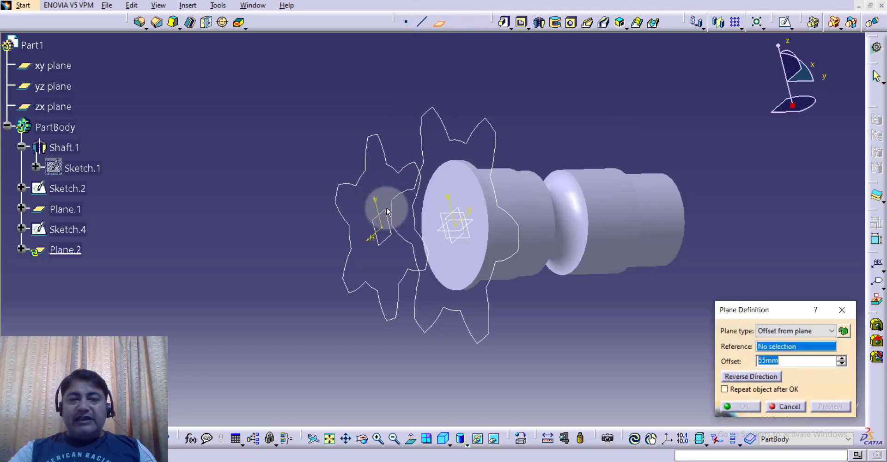
{"action": "left_click", "coordinate": [392, 244]}
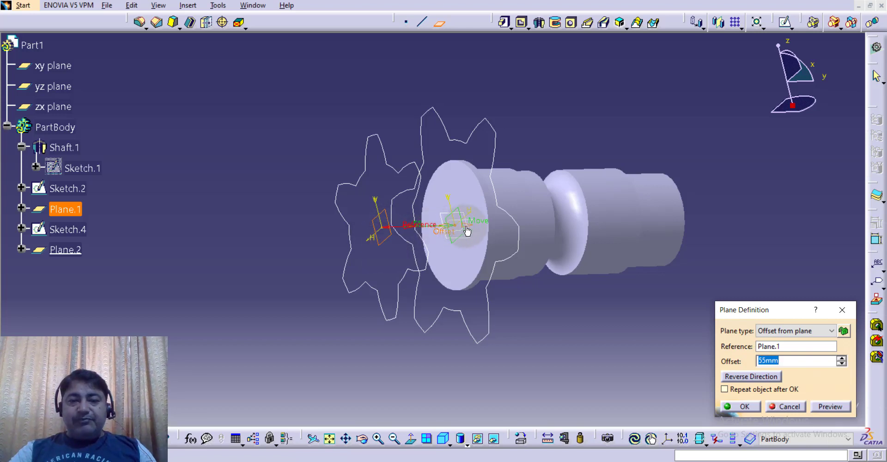
{"action": "left_click_drag", "start_coordinate": [467, 231], "coordinate": [284, 266]}
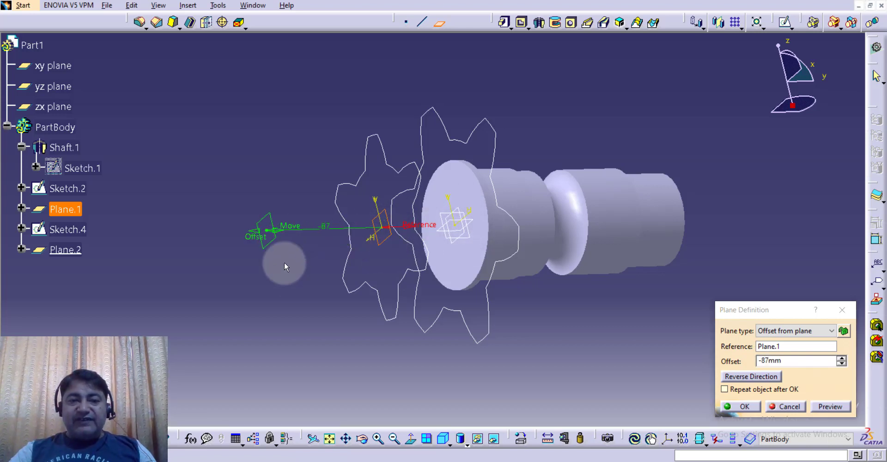
{"action": "double_click", "coordinate": [801, 360]}
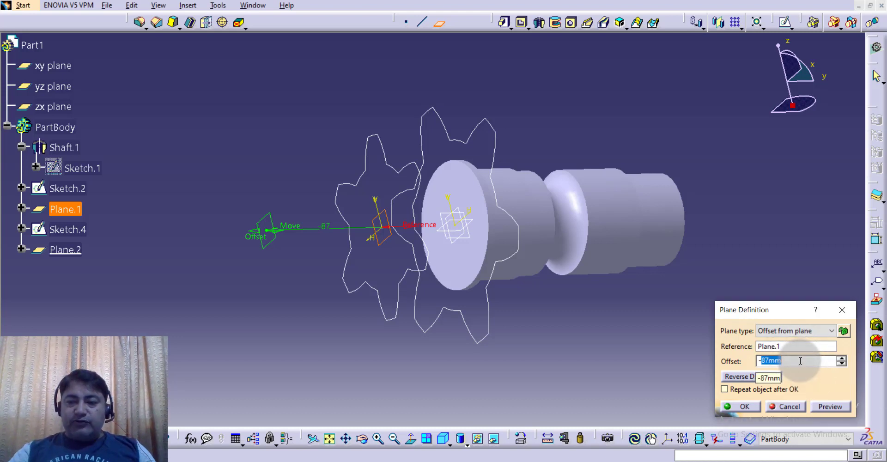
{"action": "key", "text": "BackSpace"}
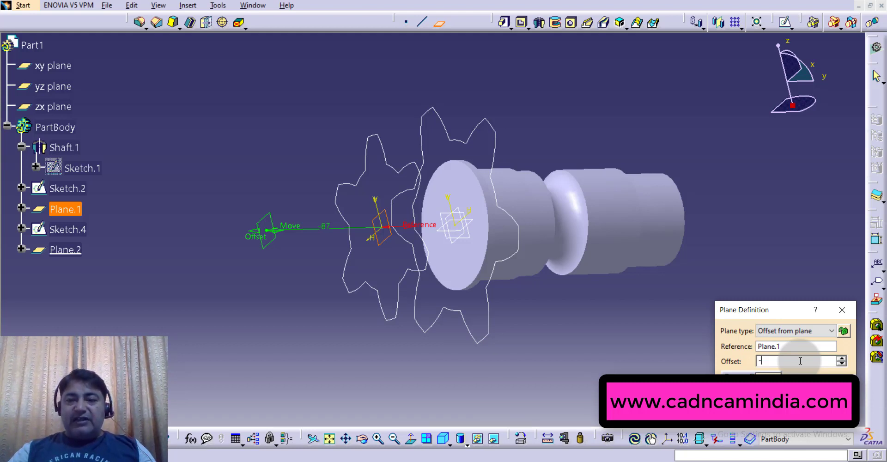
{"action": "type", "text": "45mm"}
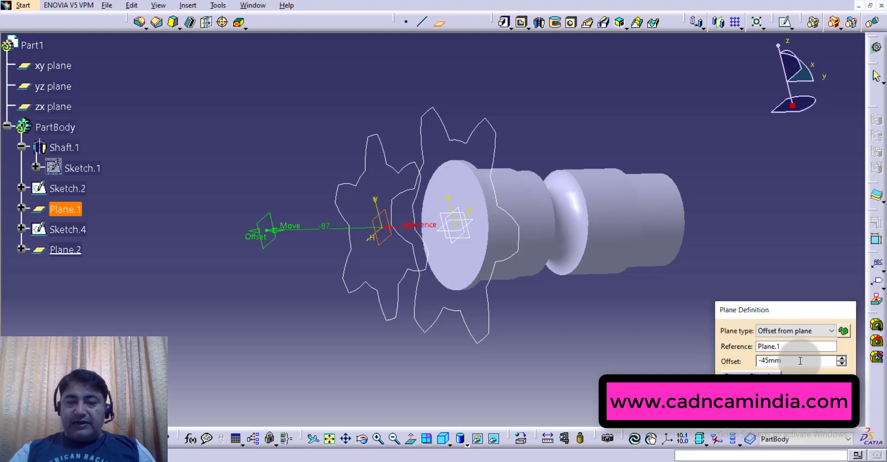
{"action": "key", "text": "Return"}
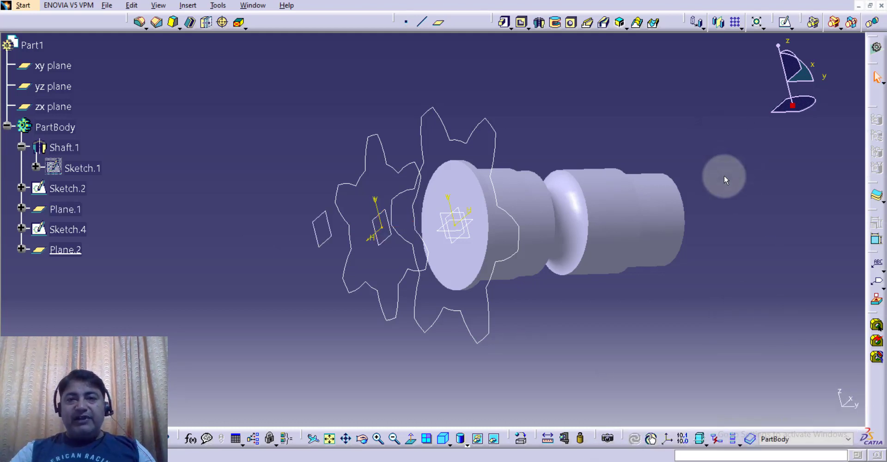
- Start a new sketch on Plane.2, the frontmost offset plane
{"action": "left_click", "coordinate": [784, 22]}
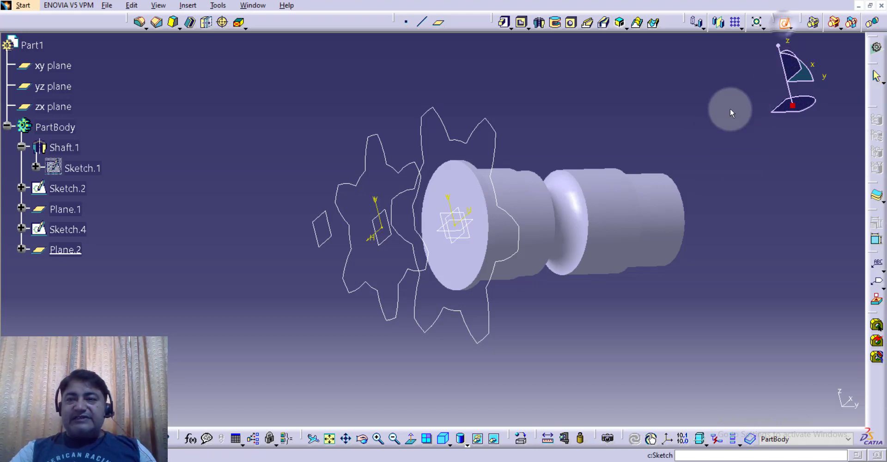
{"action": "left_click", "coordinate": [330, 243]}
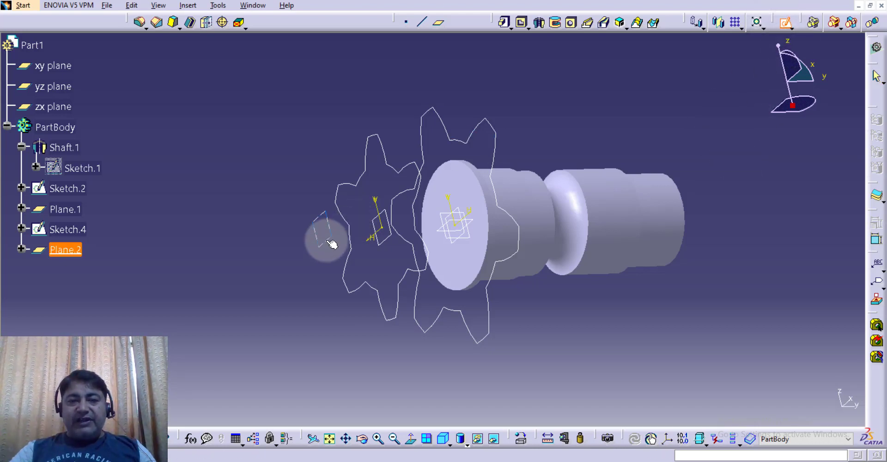
{"action": "left_click", "coordinate": [331, 244]}
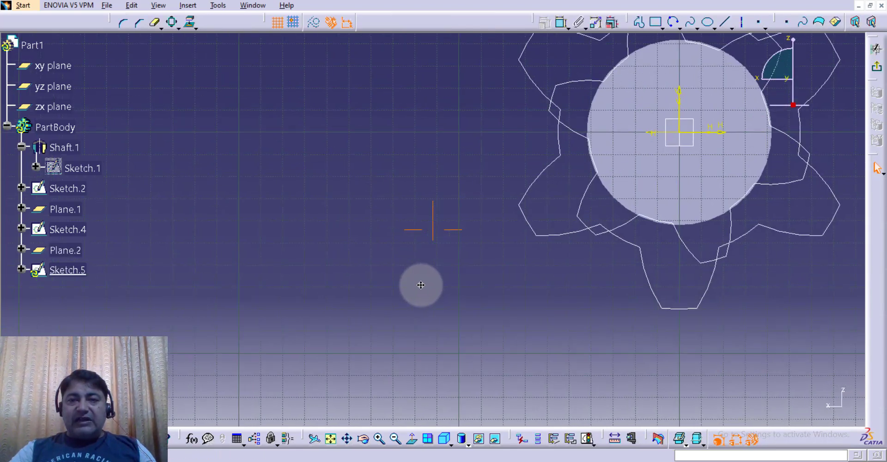
- Project the large gear profile of Sketch.2 onto the plane of Sketch.5 as 3D elements
{"action": "left_click", "coordinate": [330, 438]}
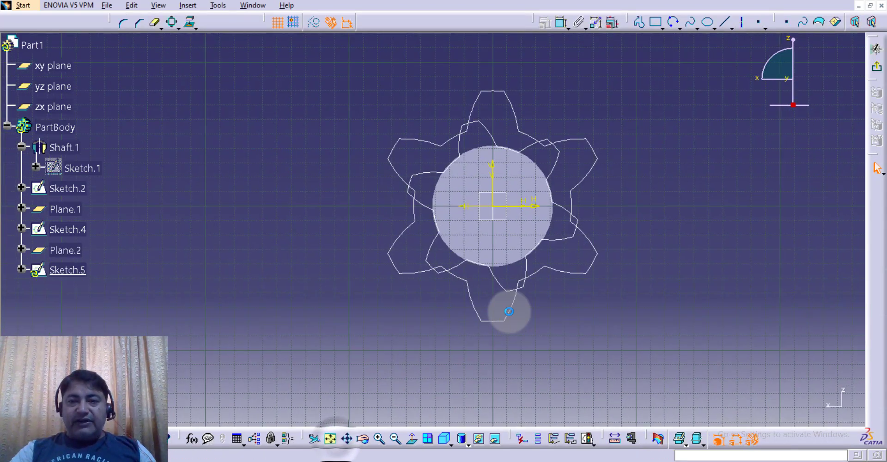
{"action": "middle_click_drag", "start_coordinate": [594, 283], "coordinate": [578, 314]}
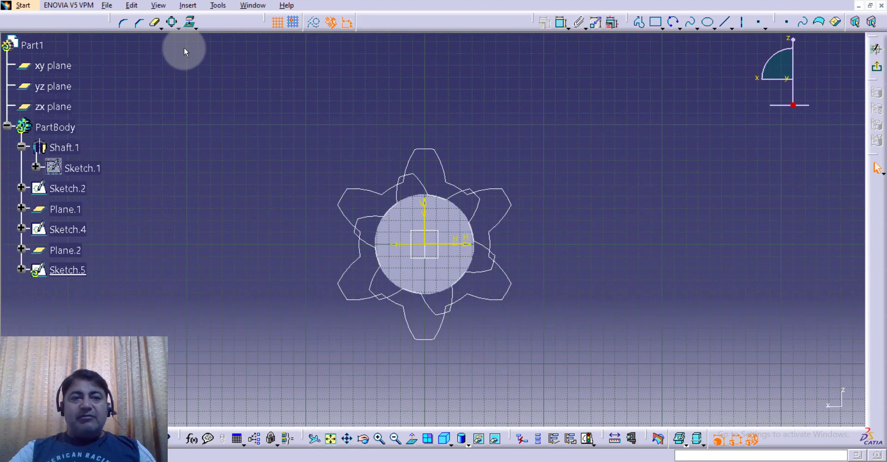
{"action": "left_click", "coordinate": [189, 21]}
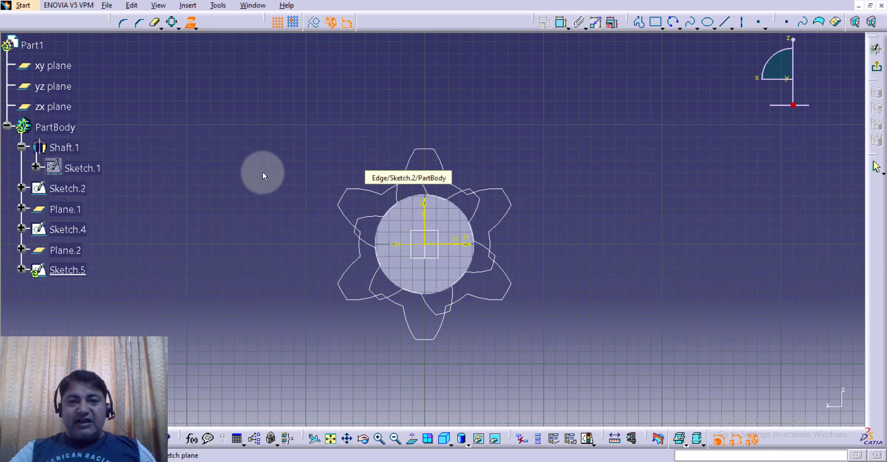
{"action": "left_click_drag", "start_coordinate": [87, 188], "coordinate": [311, 147]}
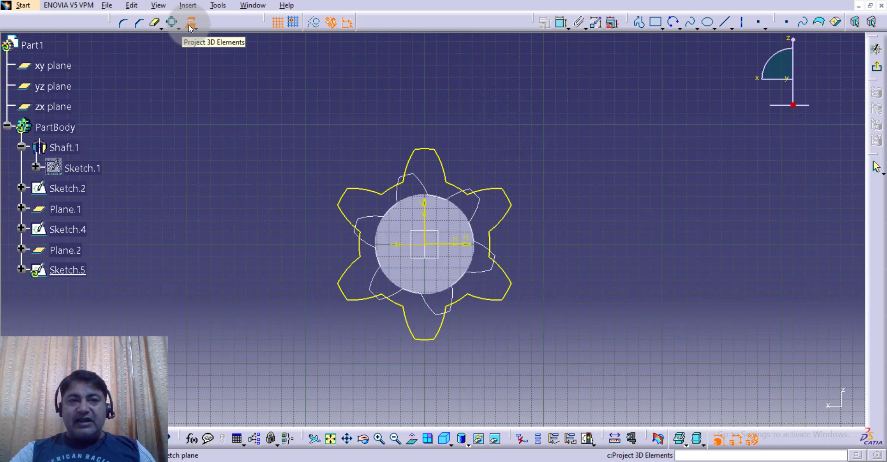
{"action": "left_click", "coordinate": [233, 102]}
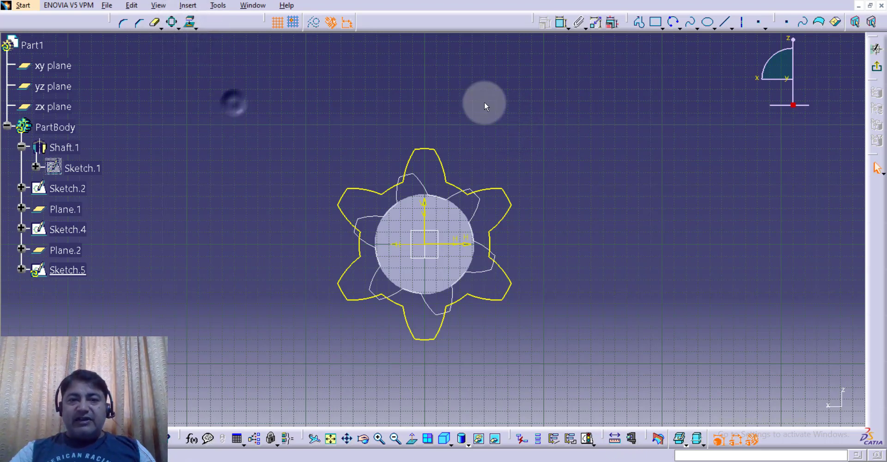
- Isolate the projected gear profile in Sketch.5 from its source sketch and accept the reroute warning
{"action": "left_click", "coordinate": [409, 157]}
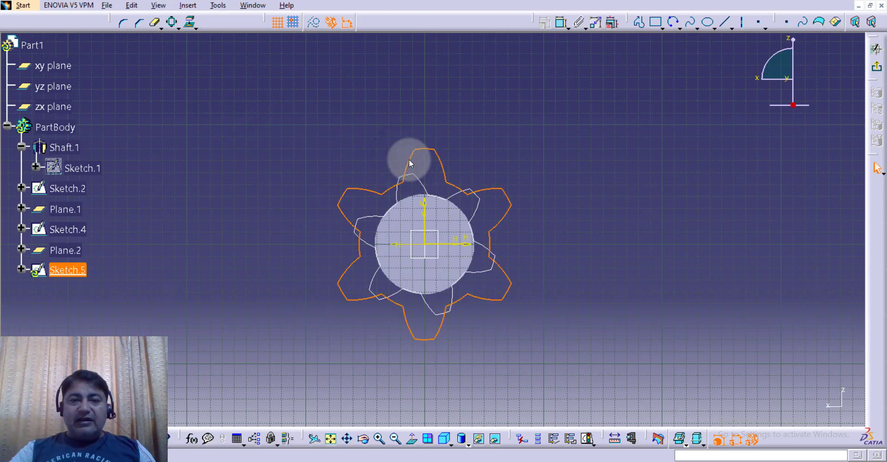
{"action": "right_click", "coordinate": [410, 163]}
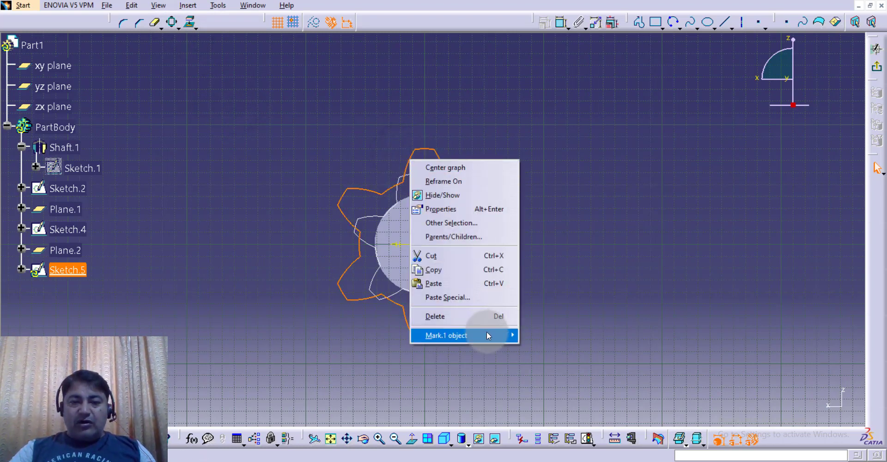
{"action": "mouse_move", "coordinate": [486, 332]}
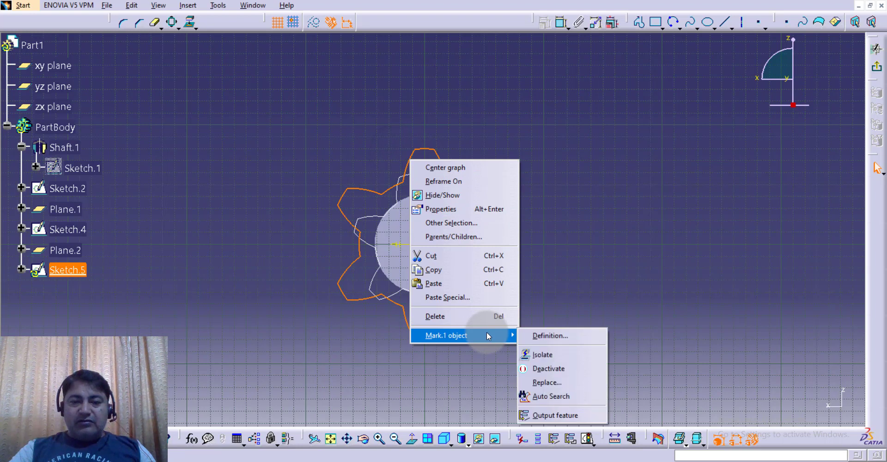
{"action": "left_click", "coordinate": [554, 356]}
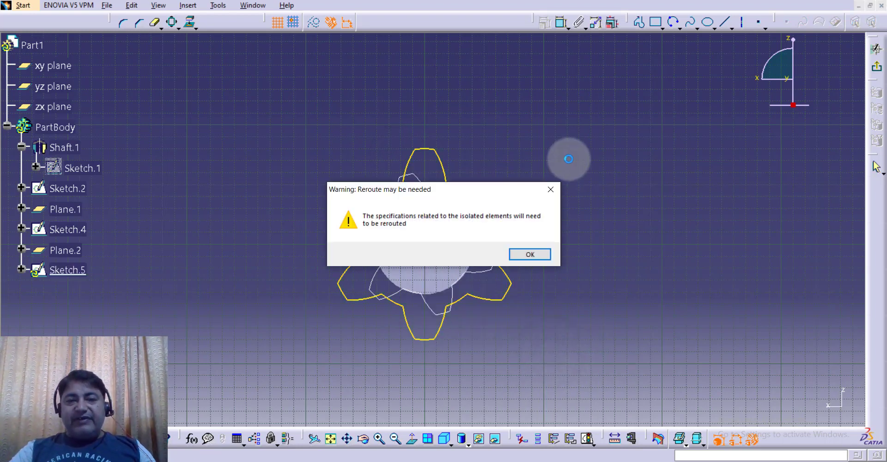
{"action": "left_click", "coordinate": [530, 254]}
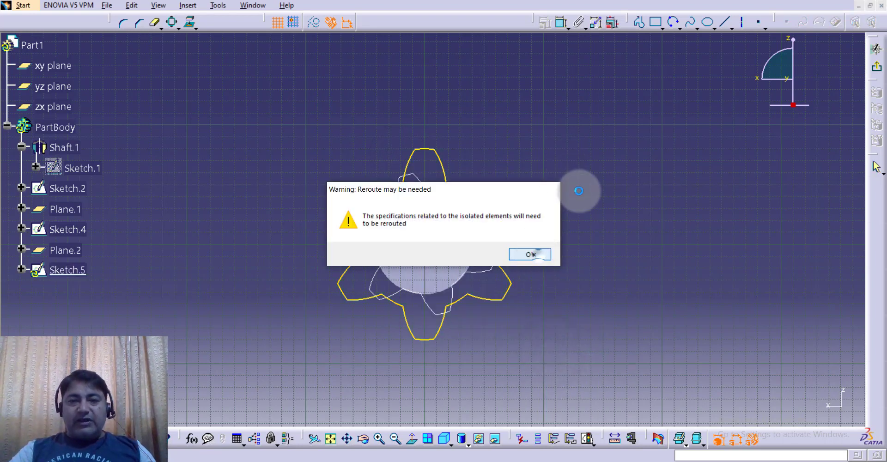
{"action": "left_click", "coordinate": [584, 167]}
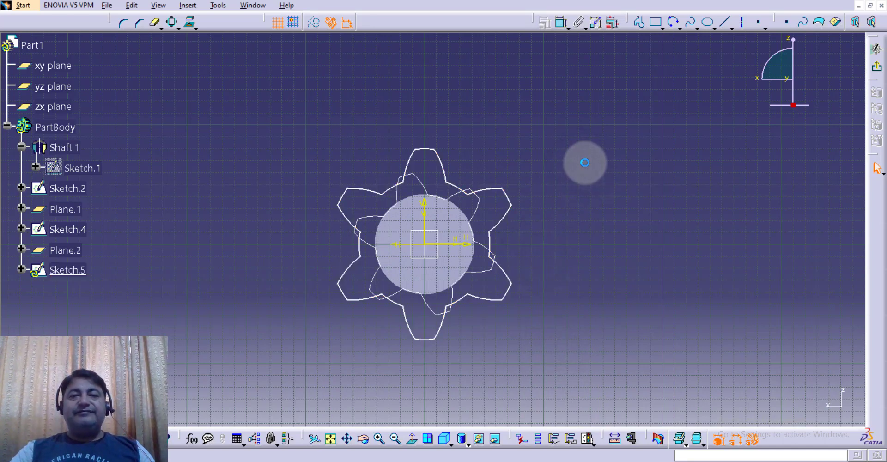
{"action": "middle_click_drag", "start_coordinate": [576, 192], "coordinate": [572, 184]}
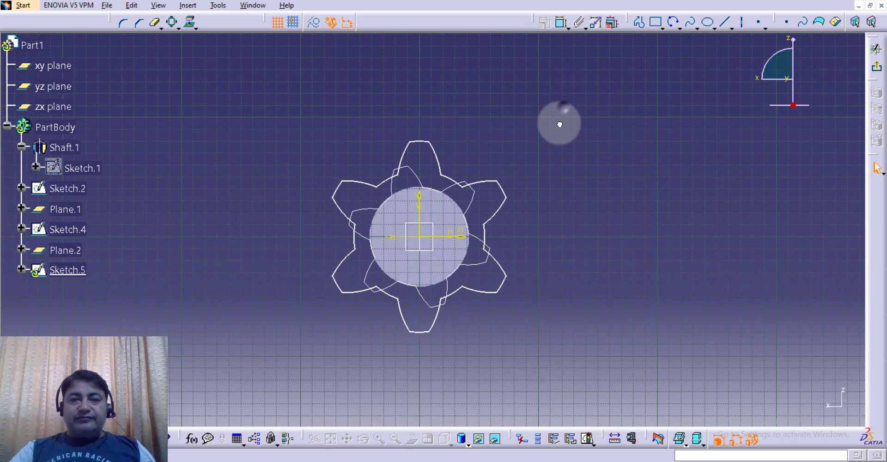
{"action": "mouse_move", "coordinate": [562, 109]}
{"action": "left_mouse_down"}
{"action": "mouse_move", "coordinate": [479, 304]}
{"action": "mouse_move", "coordinate": [281, 367]}
{"action": "left_mouse_up"}
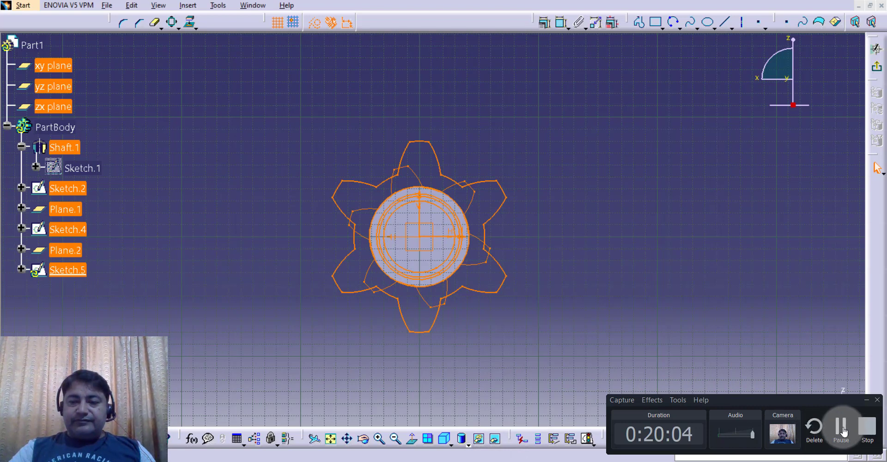
{"action": "left_click", "coordinate": [730, 288]}
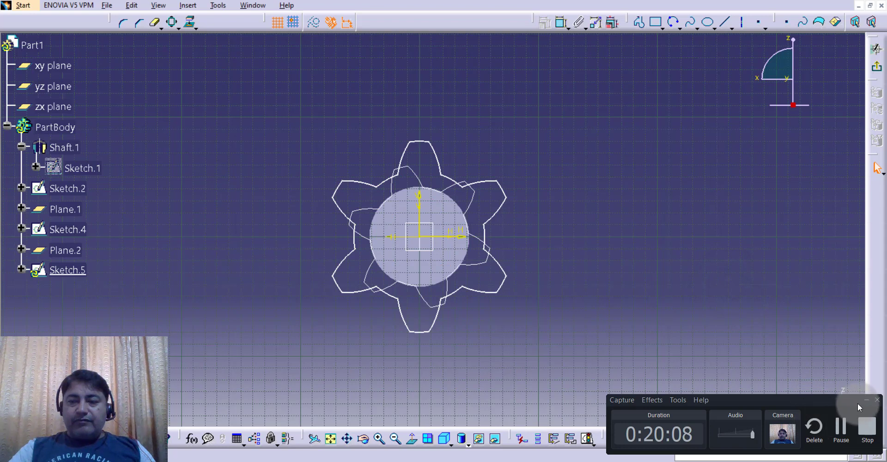
{"action": "left_click", "coordinate": [866, 400]}
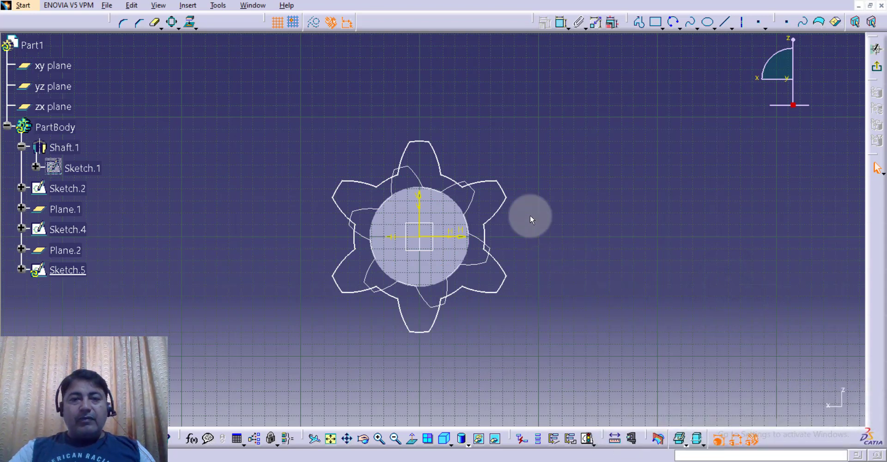
- Rotate the whole isolated gear profile in Sketch.5 by 30 degrees about the origin, without duplicating it
{"action": "mouse_move", "coordinate": [560, 83]}
{"action": "left_mouse_down"}
{"action": "mouse_move", "coordinate": [556, 182]}
{"action": "mouse_move", "coordinate": [293, 333]}
{"action": "mouse_move", "coordinate": [257, 341]}
{"action": "mouse_move", "coordinate": [237, 365]}
{"action": "left_mouse_up"}
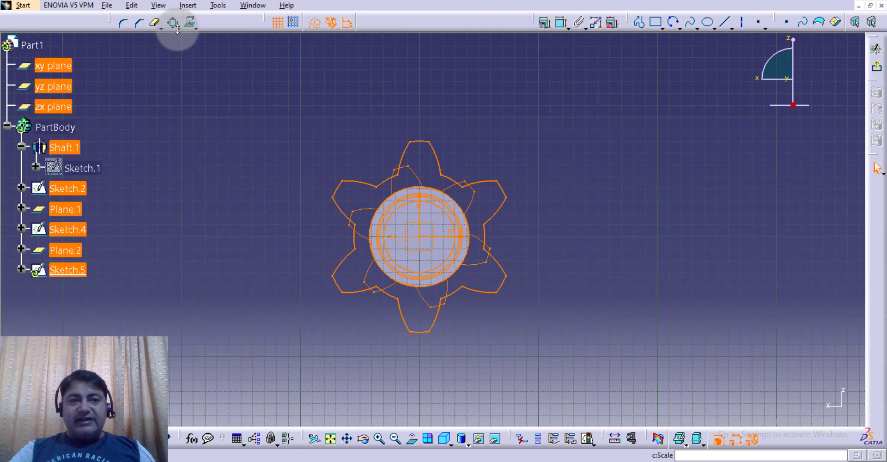
{"action": "left_click", "coordinate": [189, 22]}
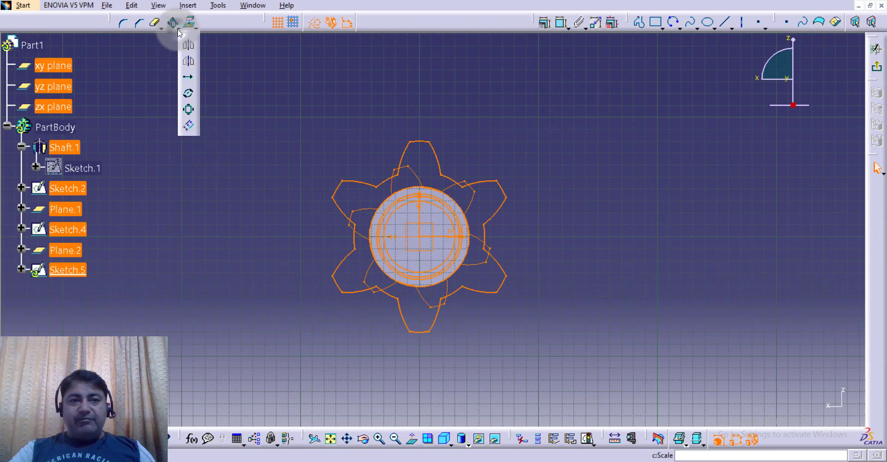
{"action": "left_click", "coordinate": [189, 97]}
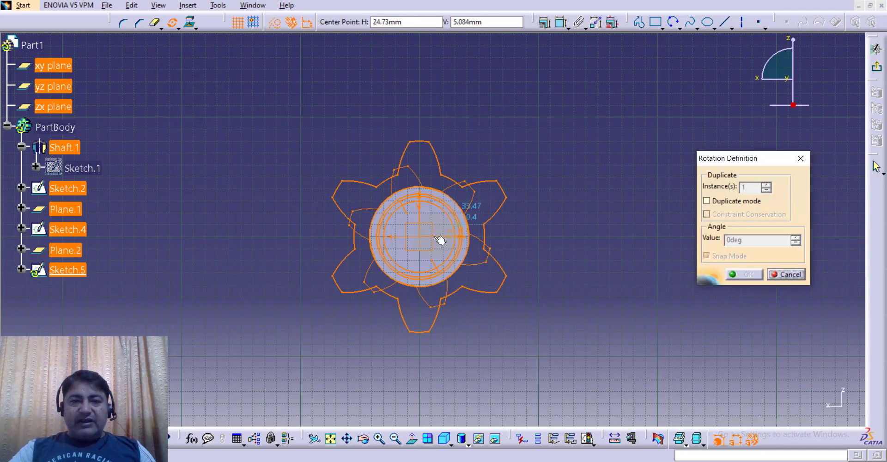
{"action": "left_click", "coordinate": [421, 237]}
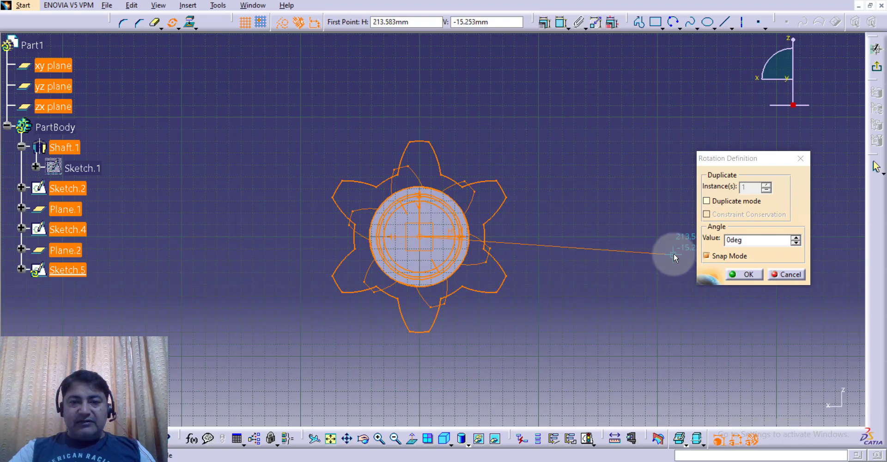
{"action": "left_click", "coordinate": [537, 236]}
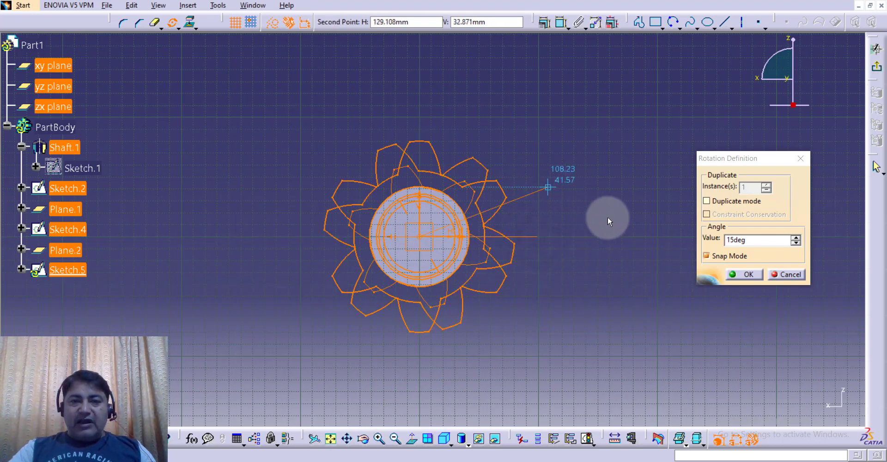
{"action": "double_click", "coordinate": [754, 241]}
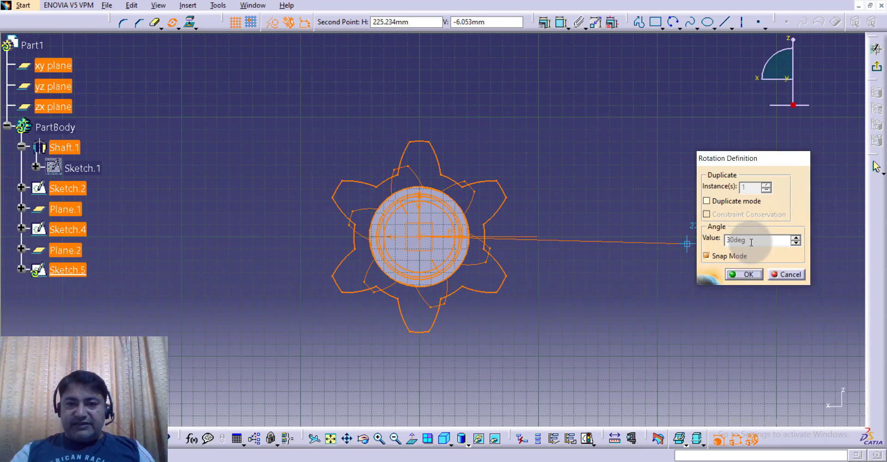
{"action": "key", "text": "Return"}
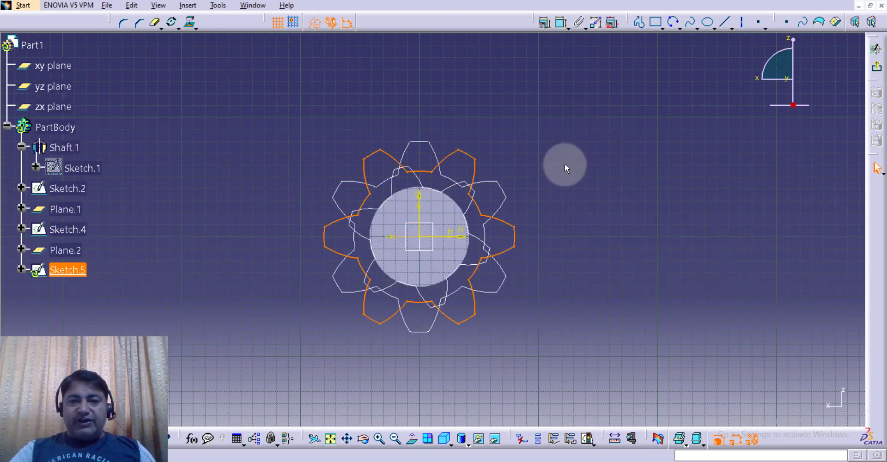
{"action": "left_click", "coordinate": [575, 144]}
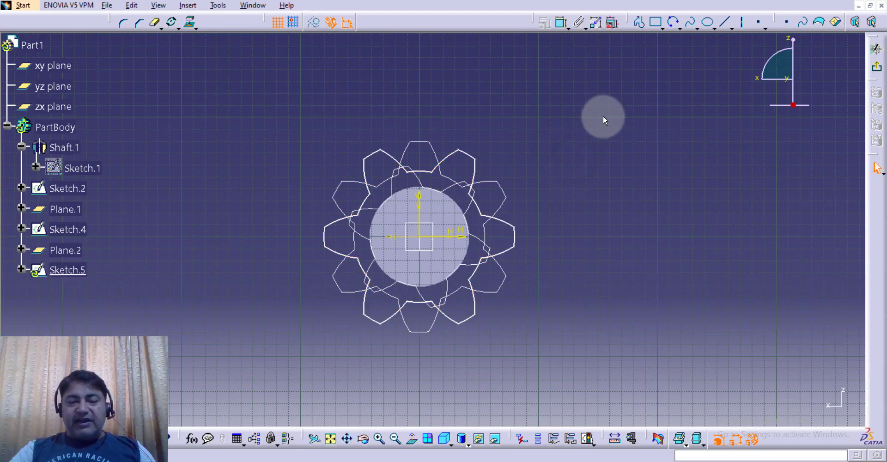
- Scale the whole gear profile in Sketch.5 about the origin to about half size, without duplicating it, and exit the sketch
{"action": "left_click_drag", "start_coordinate": [594, 111], "coordinate": [249, 378]}
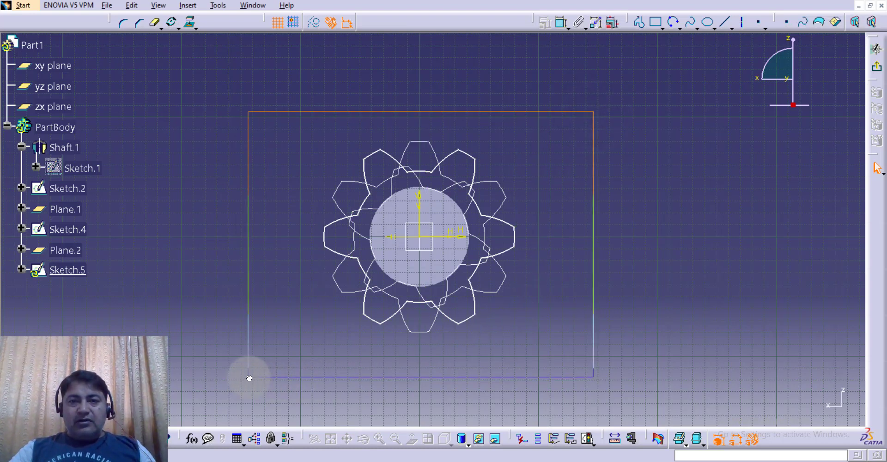
{"action": "left_click_drag", "start_coordinate": [249, 378], "coordinate": [249, 378]}
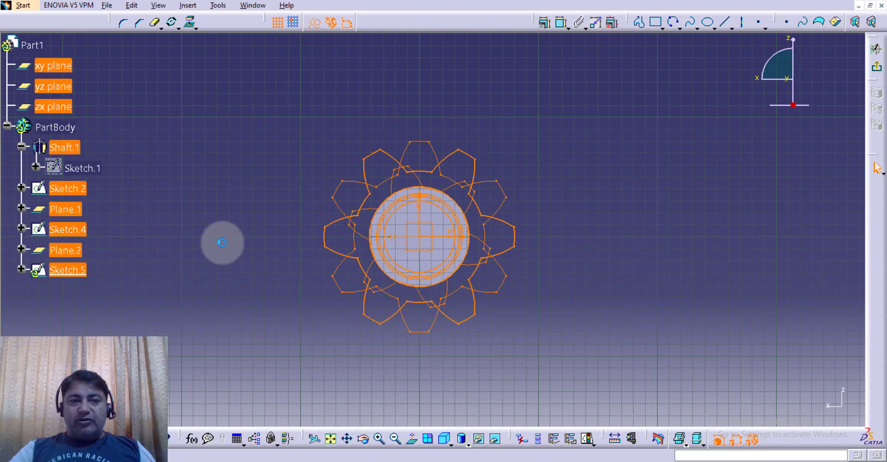
{"action": "left_click", "coordinate": [180, 28]}
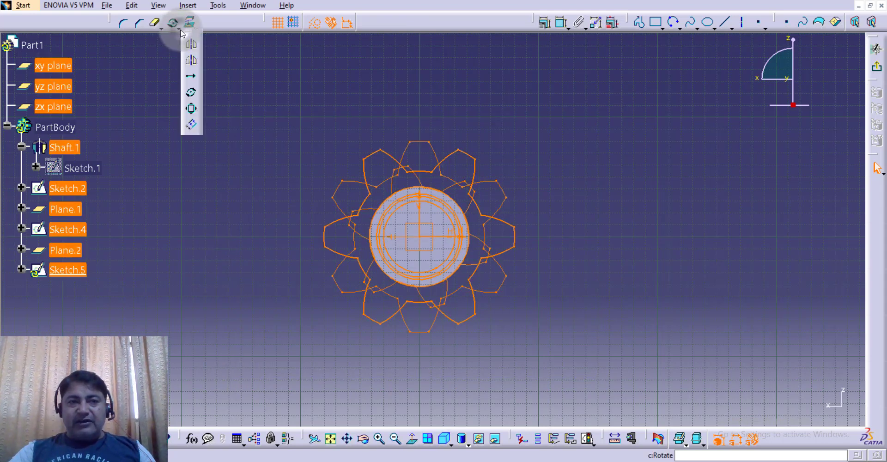
{"action": "left_click", "coordinate": [193, 110]}
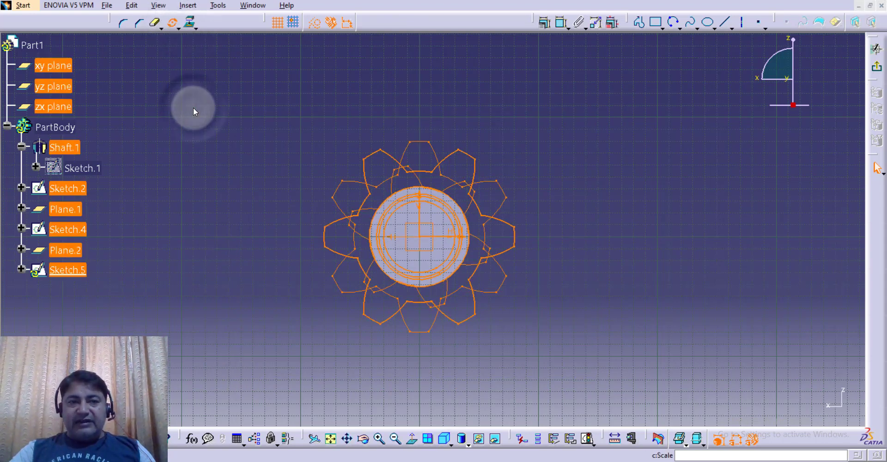
{"action": "left_click", "coordinate": [425, 240]}
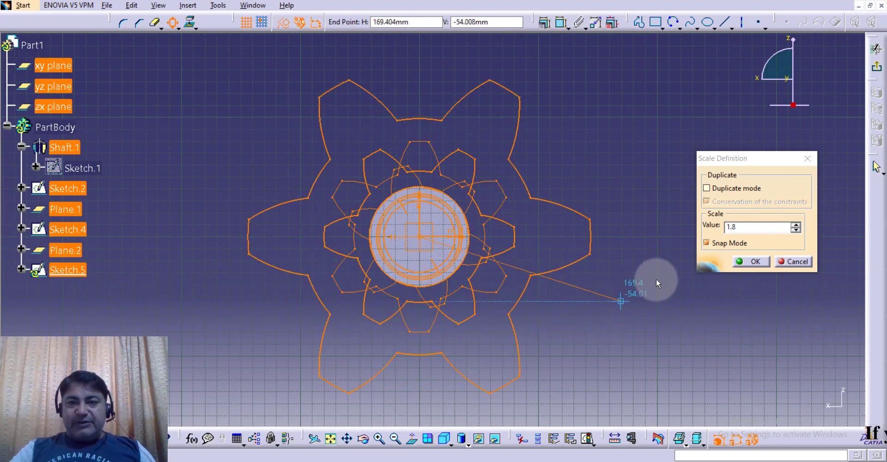
{"action": "left_click", "coordinate": [754, 225]}
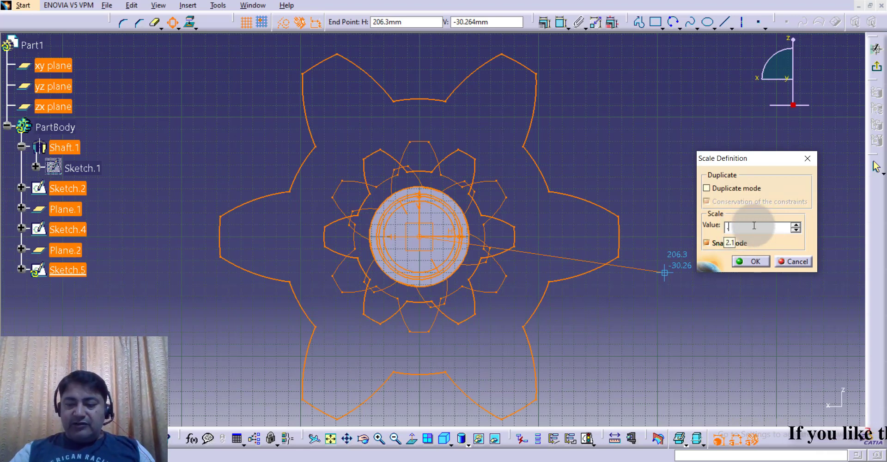
{"action": "key", "text": "Return"}
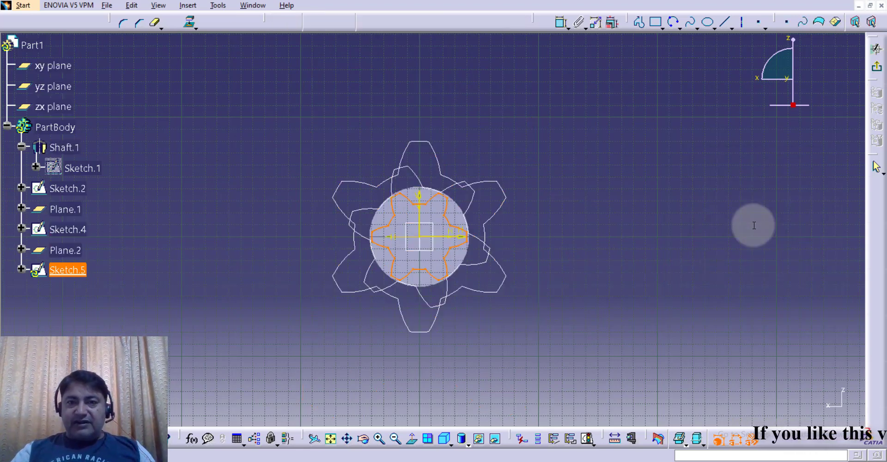
{"action": "left_click", "coordinate": [647, 152]}
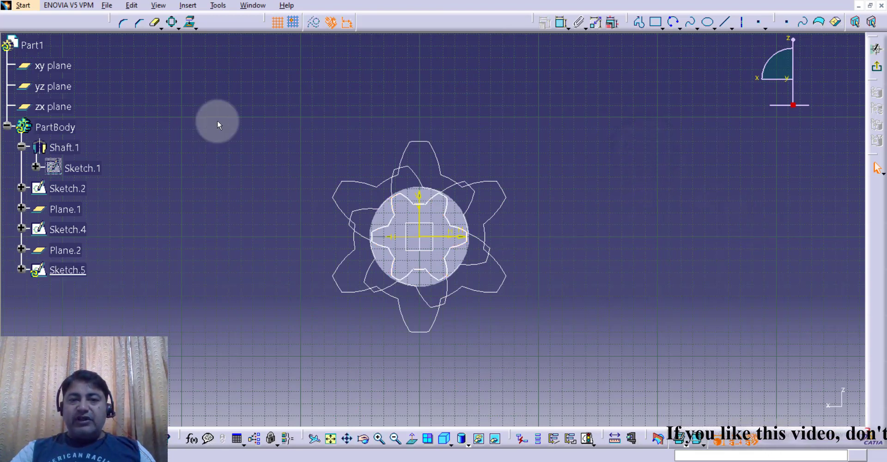
{"action": "left_click", "coordinate": [876, 69]}
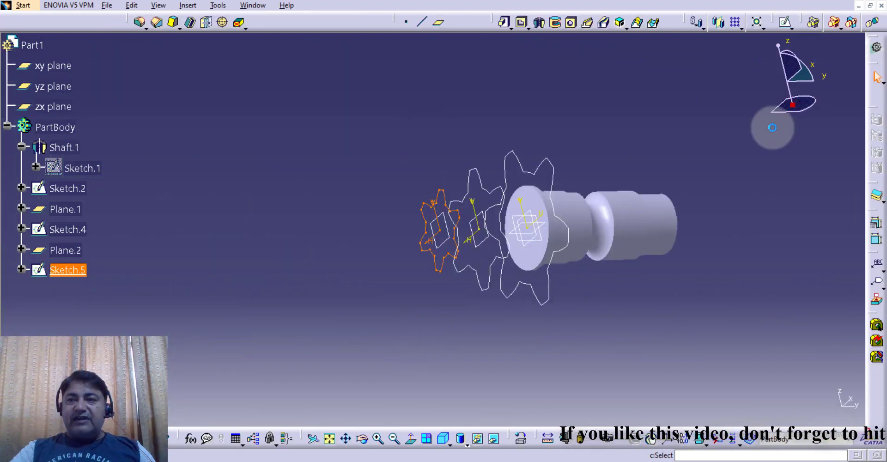
- Examine the three gear profiles and their spacing in front of the shaft from several angles
{"action": "left_click", "coordinate": [614, 119]}
{"action": "mouse_move", "coordinate": [653, 129]}
{"action": "middle_mouse_down"}
{"action": "mouse_move", "coordinate": [678, 137]}
{"action": "mouse_move", "coordinate": [666, 145]}
{"action": "mouse_move", "coordinate": [633, 133]}
{"action": "mouse_move", "coordinate": [611, 138]}
{"action": "middle_mouse_up"}
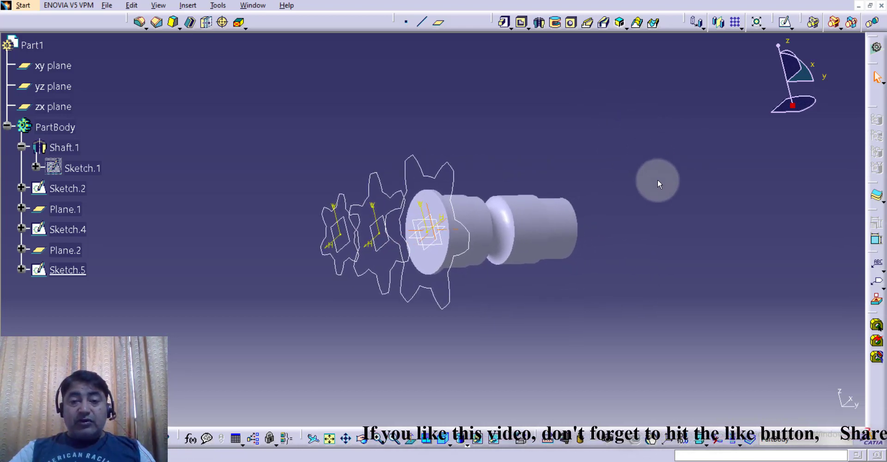
{"action": "mouse_move", "coordinate": [658, 180]}
{"action": "middle_mouse_down"}
{"action": "mouse_move", "coordinate": [532, 208]}
{"action": "mouse_move", "coordinate": [421, 218]}
{"action": "mouse_move", "coordinate": [408, 246]}
{"action": "mouse_move", "coordinate": [467, 214]}
{"action": "mouse_move", "coordinate": [564, 192]}
{"action": "mouse_move", "coordinate": [603, 198]}
{"action": "mouse_move", "coordinate": [602, 215]}
{"action": "mouse_move", "coordinate": [555, 179]}
{"action": "middle_mouse_up"}
{"action": "mouse_move", "coordinate": [412, 369]}
{"action": "middle_mouse_down"}
{"action": "mouse_move", "coordinate": [406, 356]}
{"action": "mouse_move", "coordinate": [475, 132]}
{"action": "mouse_move", "coordinate": [451, 143]}
{"action": "mouse_move", "coordinate": [439, 175]}
{"action": "middle_mouse_up"}
{"action": "middle_click_drag", "start_coordinate": [651, 298], "coordinate": [674, 240]}
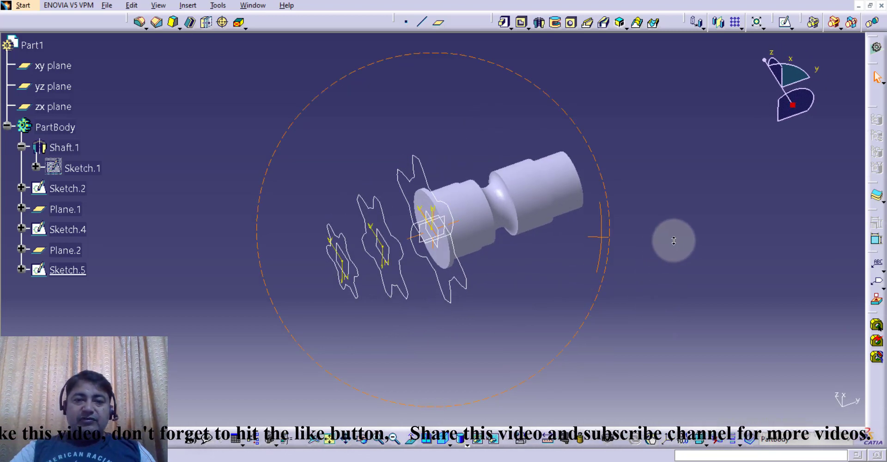
{"action": "mouse_move", "coordinate": [480, 291]}
{"action": "middle_mouse_down"}
{"action": "mouse_move", "coordinate": [505, 268]}
{"action": "mouse_move", "coordinate": [535, 257]}
{"action": "mouse_move", "coordinate": [530, 234]}
{"action": "middle_mouse_up"}
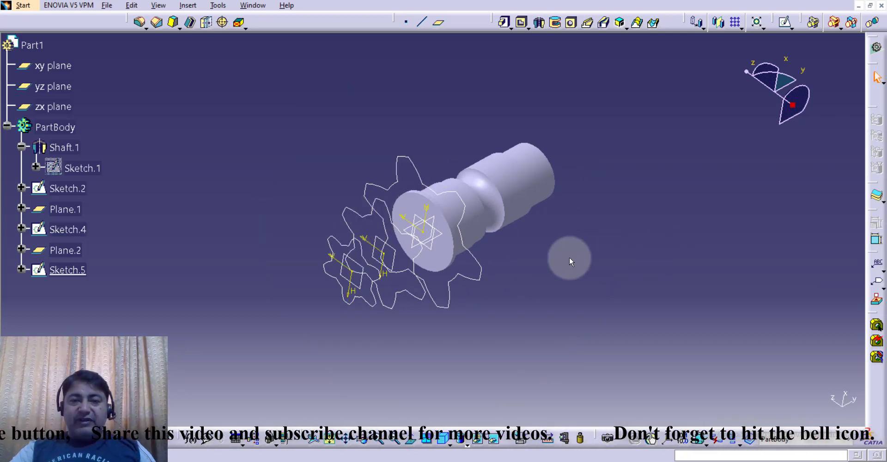
{"action": "middle_click_drag", "start_coordinate": [570, 255], "coordinate": [586, 261]}
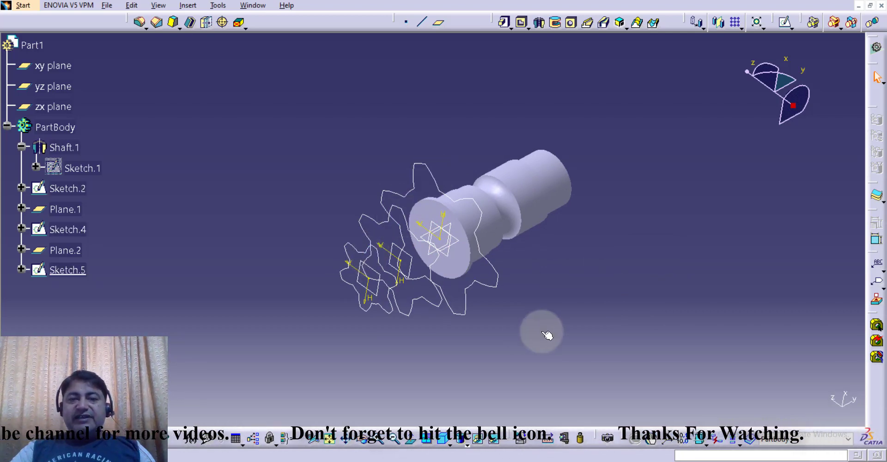
{"action": "middle_click_drag", "start_coordinate": [558, 292], "coordinate": [542, 291]}
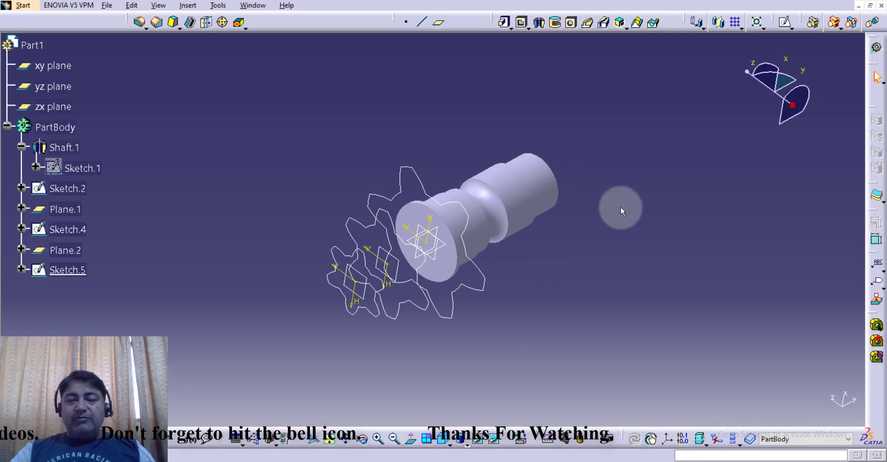
- Create a multi-sections solid through the gear profiles Sketch.2, Sketch.4 and Sketch.5, previewing it before accepting
{"action": "left_click", "coordinate": [636, 23]}
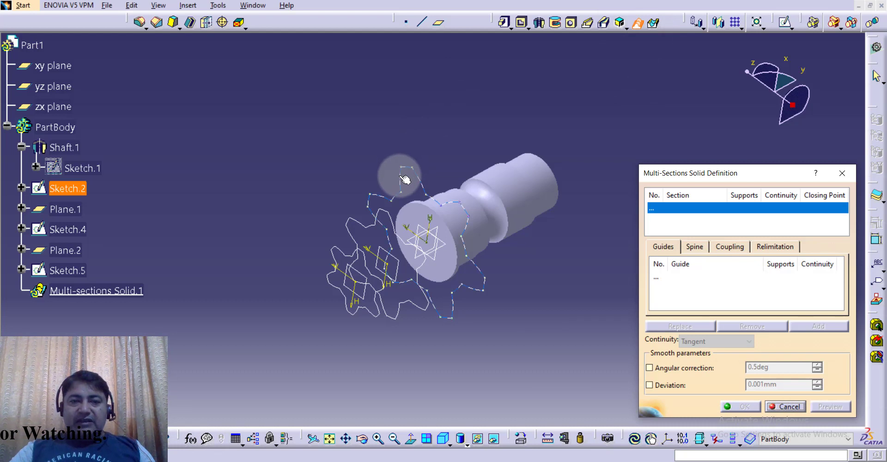
{"action": "left_click", "coordinate": [385, 199]}
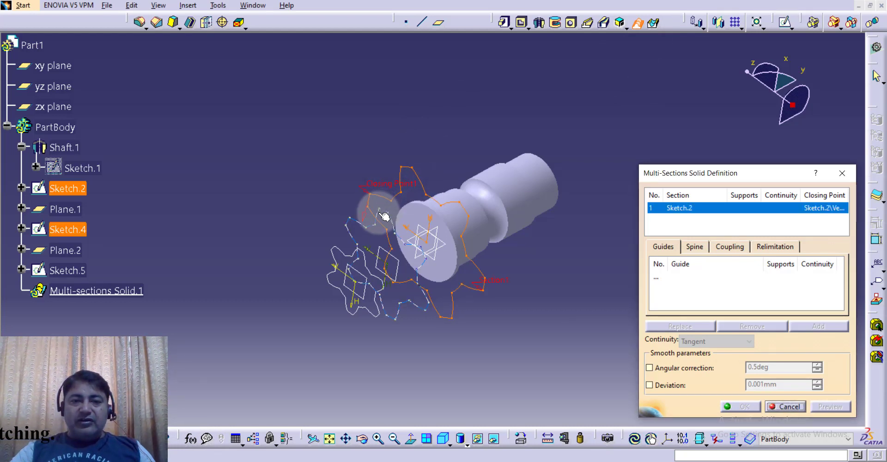
{"action": "left_click", "coordinate": [384, 216]}
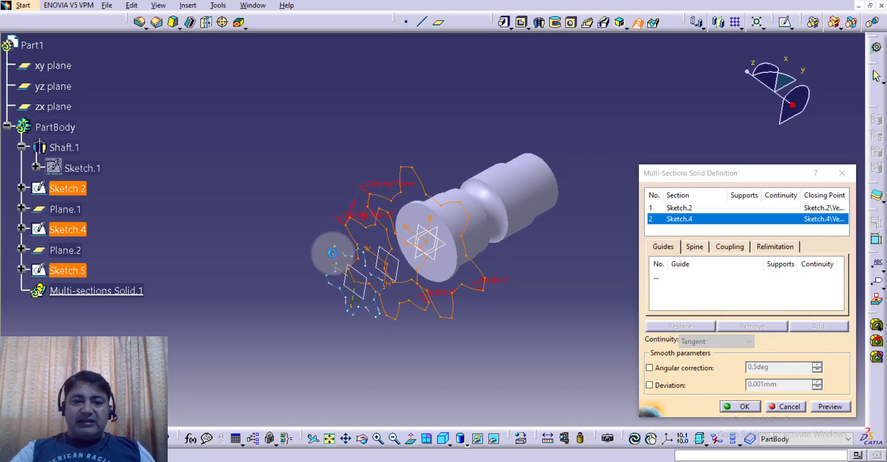
{"action": "left_click", "coordinate": [337, 254]}
{"action": "middle_click_drag", "start_coordinate": [428, 342], "coordinate": [267, 347]}
{"action": "mouse_move", "coordinate": [573, 138]}
{"action": "middle_mouse_down"}
{"action": "mouse_move", "coordinate": [554, 148]}
{"action": "mouse_move", "coordinate": [540, 193]}
{"action": "mouse_move", "coordinate": [499, 182]}
{"action": "mouse_move", "coordinate": [499, 171]}
{"action": "mouse_move", "coordinate": [442, 171]}
{"action": "middle_mouse_up"}
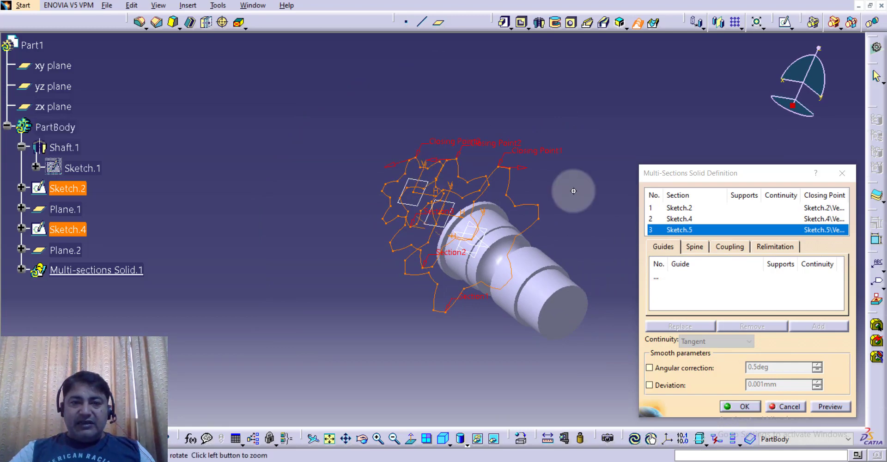
{"action": "mouse_move", "coordinate": [573, 191]}
{"action": "middle_mouse_down"}
{"action": "mouse_move", "coordinate": [580, 164]}
{"action": "mouse_move", "coordinate": [562, 137]}
{"action": "mouse_move", "coordinate": [551, 143]}
{"action": "mouse_move", "coordinate": [480, 131]}
{"action": "mouse_move", "coordinate": [570, 133]}
{"action": "mouse_move", "coordinate": [562, 122]}
{"action": "mouse_move", "coordinate": [562, 146]}
{"action": "mouse_move", "coordinate": [594, 102]}
{"action": "middle_mouse_up"}
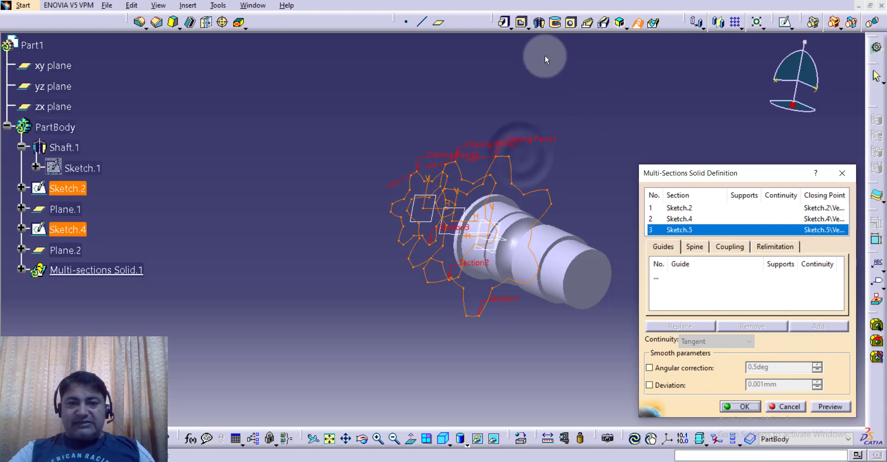
{"action": "middle_click_drag", "start_coordinate": [538, 95], "coordinate": [494, 112]}
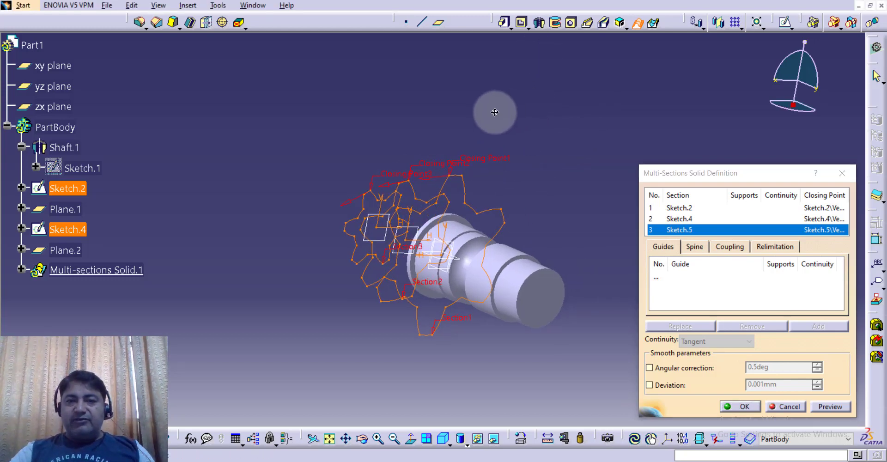
{"action": "left_click", "coordinate": [835, 406]}
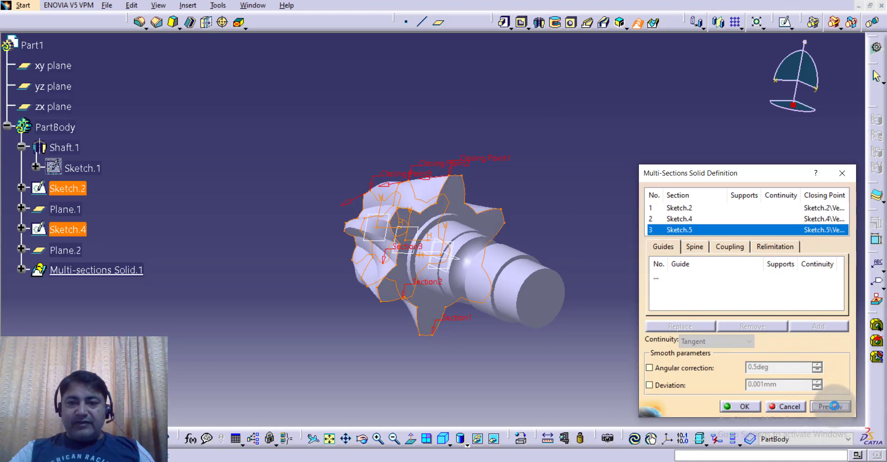
{"action": "left_click", "coordinate": [745, 406]}
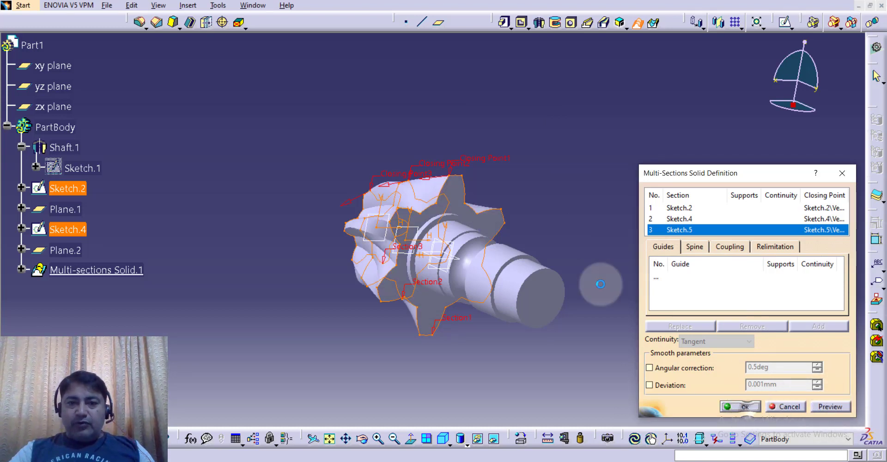
- Inspect the shape of the multi-sections solid and review its section definition without changing it
{"action": "middle_click_drag", "start_coordinate": [547, 141], "coordinate": [576, 159]}
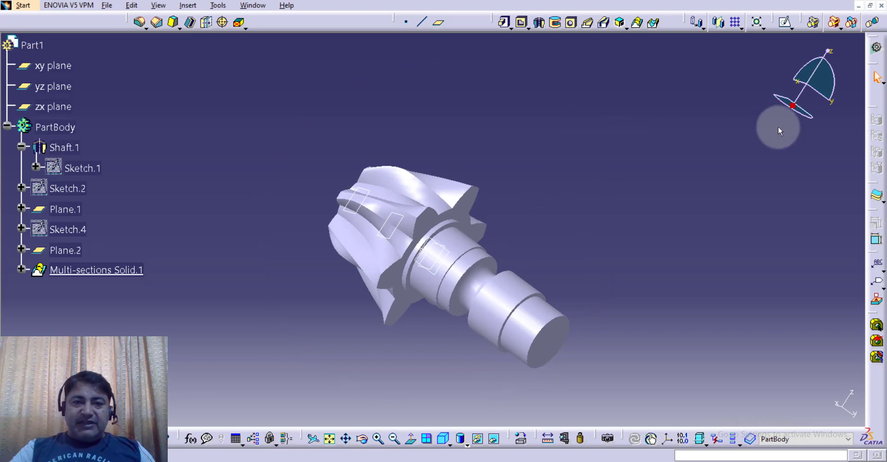
{"action": "left_click", "coordinate": [66, 271]}
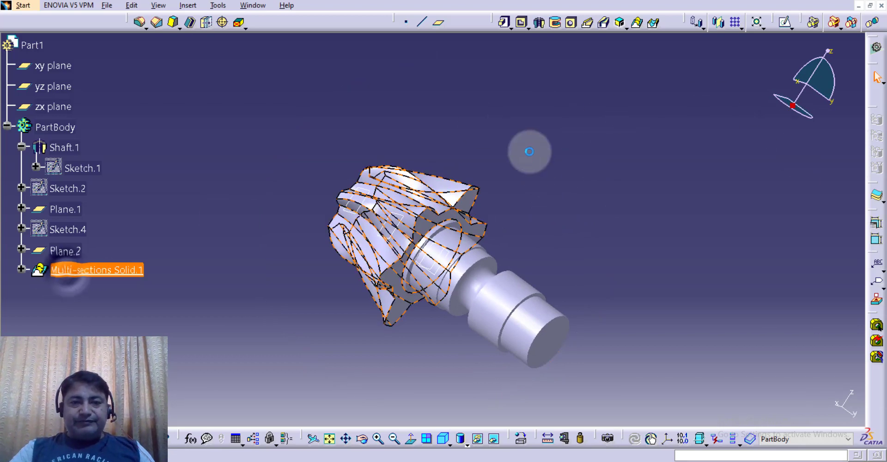
{"action": "double_click", "coordinate": [537, 166]}
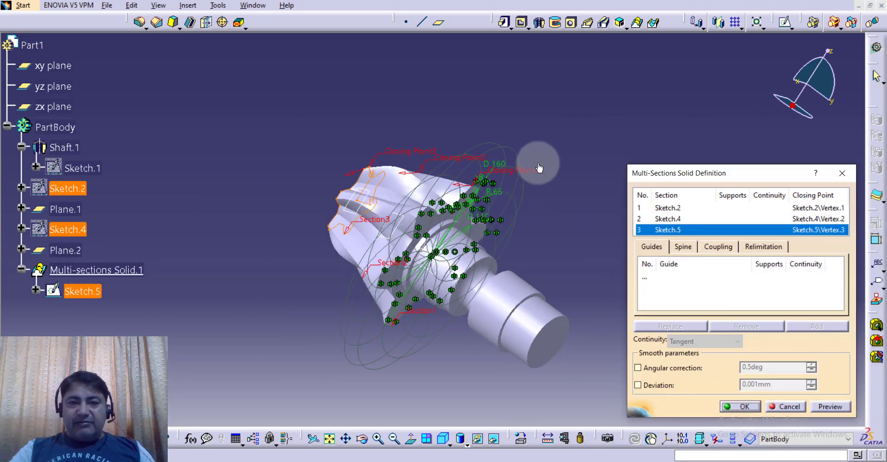
{"action": "middle_click_drag", "start_coordinate": [550, 112], "coordinate": [463, 136]}
{"action": "left_click", "coordinate": [840, 175]}
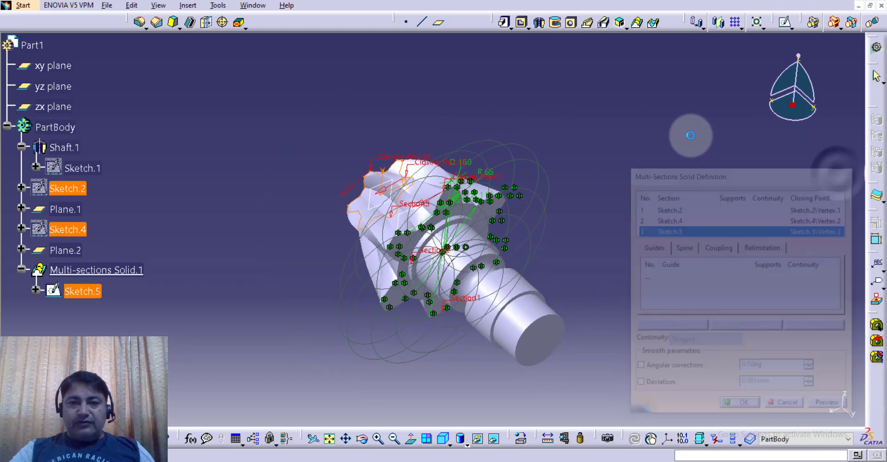
- Delete the multi-sections solid together with its nested Sketch.5
{"action": "right_click", "coordinate": [116, 270]}
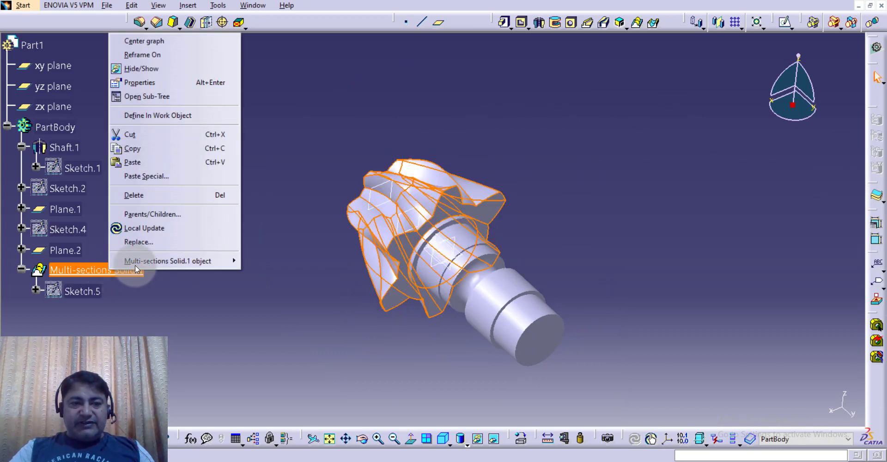
{"action": "left_click", "coordinate": [151, 196]}
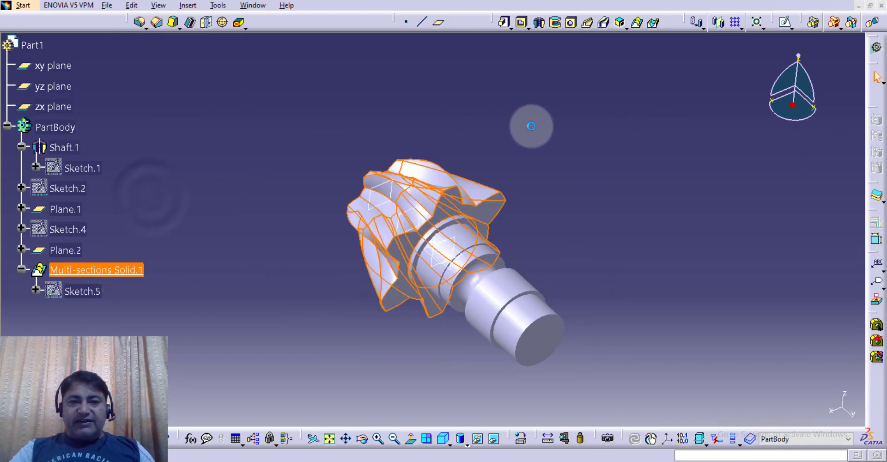
{"action": "left_click", "coordinate": [764, 301]}
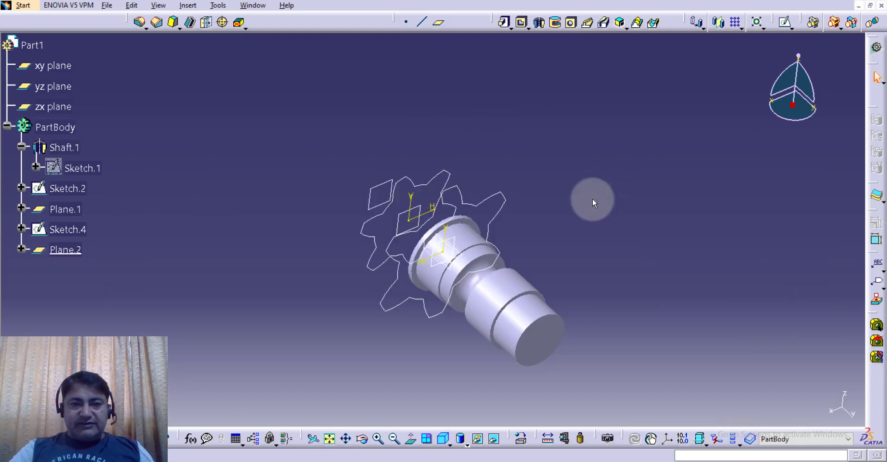
{"action": "left_click", "coordinate": [569, 171]}
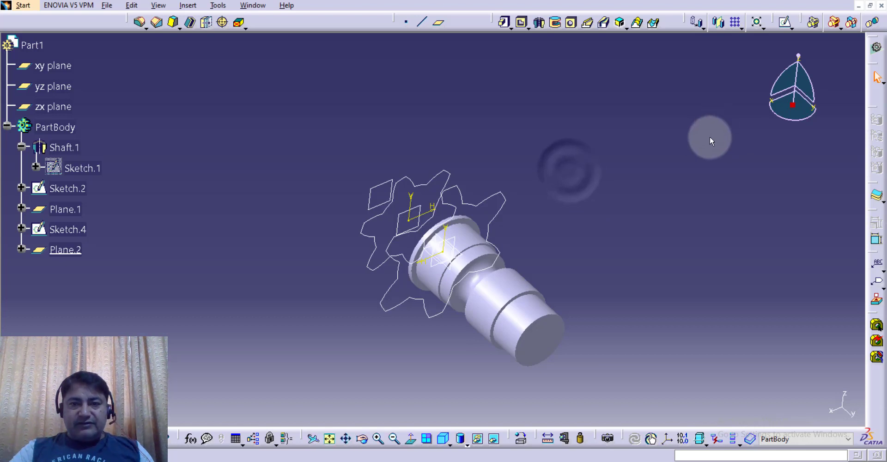
- Undo the deletion of the multi-sections solid and also its creation, back to the three separate gear sketches
{"action": "key", "text": "ctrl+z"}
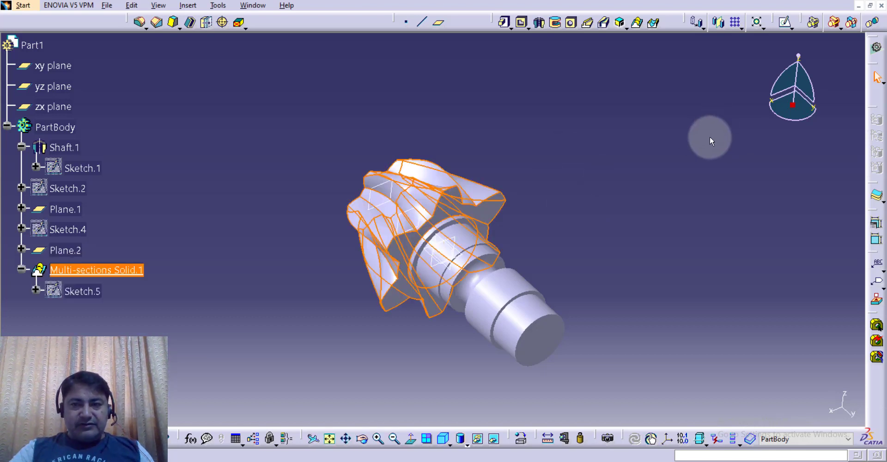
{"action": "left_click", "coordinate": [658, 170]}
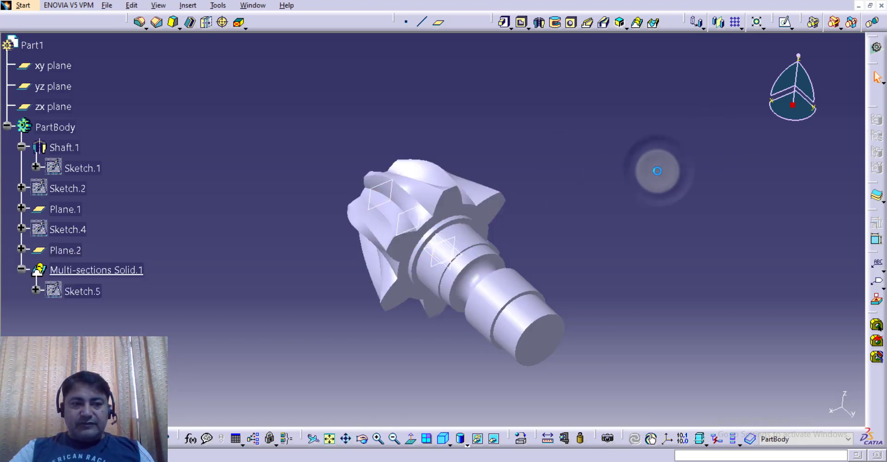
{"action": "key", "text": "ctrl+z"}
{"action": "key", "text": "ctrl+z"}
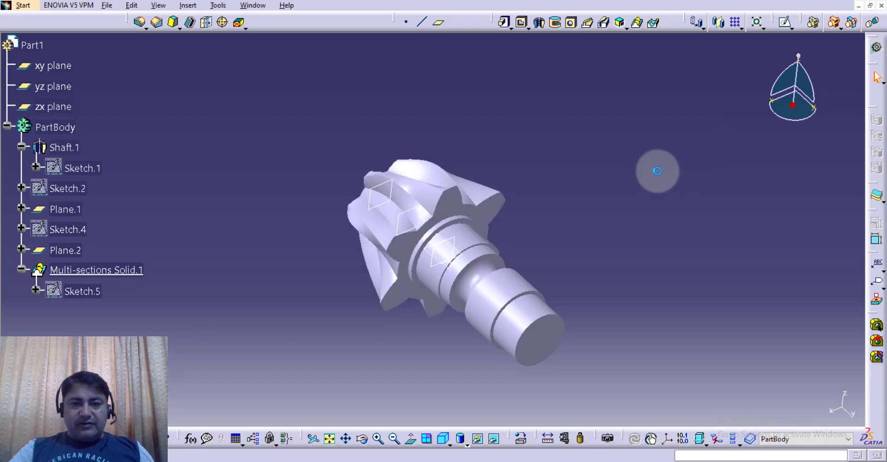
{"action": "mouse_move", "coordinate": [623, 232]}
{"action": "middle_mouse_down"}
{"action": "mouse_move", "coordinate": [638, 195]}
{"action": "mouse_move", "coordinate": [669, 198]}
{"action": "mouse_move", "coordinate": [507, 216]}
{"action": "mouse_move", "coordinate": [634, 127]}
{"action": "mouse_move", "coordinate": [657, 120]}
{"action": "middle_mouse_up"}
{"action": "mouse_move", "coordinate": [634, 249]}
{"action": "middle_mouse_down"}
{"action": "mouse_move", "coordinate": [647, 224]}
{"action": "mouse_move", "coordinate": [580, 279]}
{"action": "mouse_move", "coordinate": [586, 264]}
{"action": "mouse_move", "coordinate": [689, 190]}
{"action": "middle_mouse_up"}
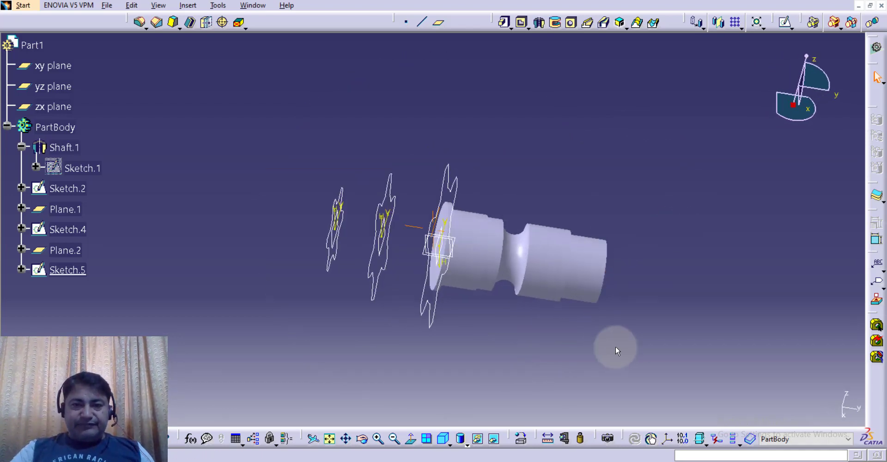
{"action": "middle_click_drag", "start_coordinate": [615, 351], "coordinate": [715, 287]}
{"action": "mouse_move", "coordinate": [337, 333]}
{"action": "middle_mouse_down"}
{"action": "mouse_move", "coordinate": [407, 311]}
{"action": "mouse_move", "coordinate": [506, 303]}
{"action": "mouse_move", "coordinate": [533, 240]}
{"action": "mouse_move", "coordinate": [526, 257]}
{"action": "mouse_move", "coordinate": [625, 230]}
{"action": "mouse_move", "coordinate": [609, 257]}
{"action": "mouse_move", "coordinate": [553, 160]}
{"action": "mouse_move", "coordinate": [538, 173]}
{"action": "mouse_move", "coordinate": [546, 161]}
{"action": "middle_mouse_up"}
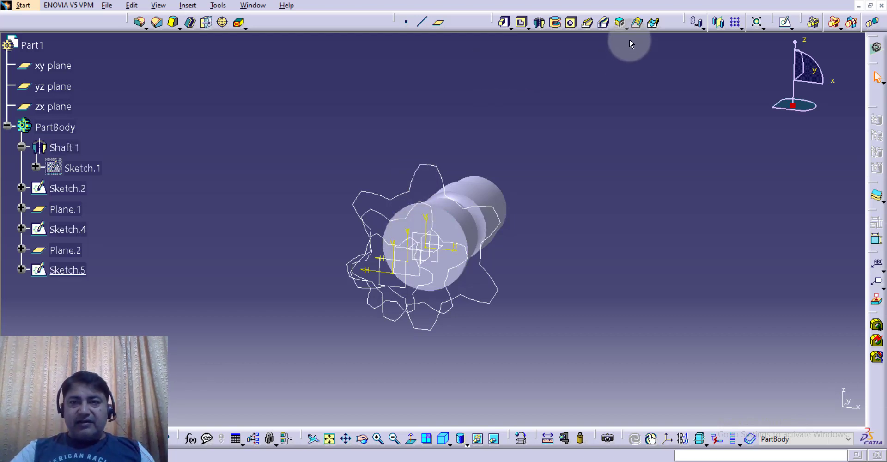
{"action": "left_click", "coordinate": [639, 23]}
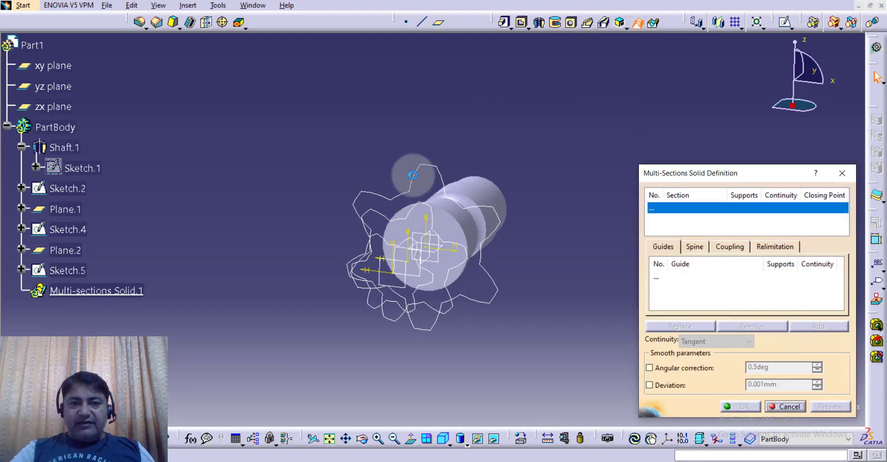
{"action": "left_click", "coordinate": [418, 178]}
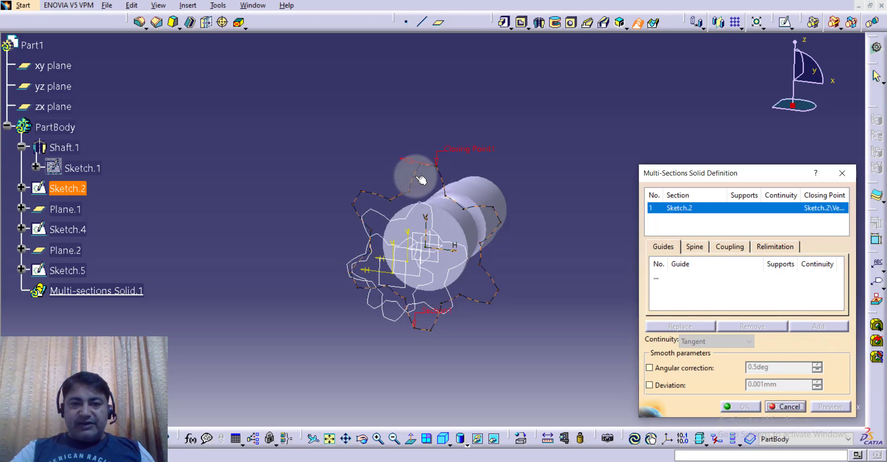
{"action": "left_click", "coordinate": [417, 213]}
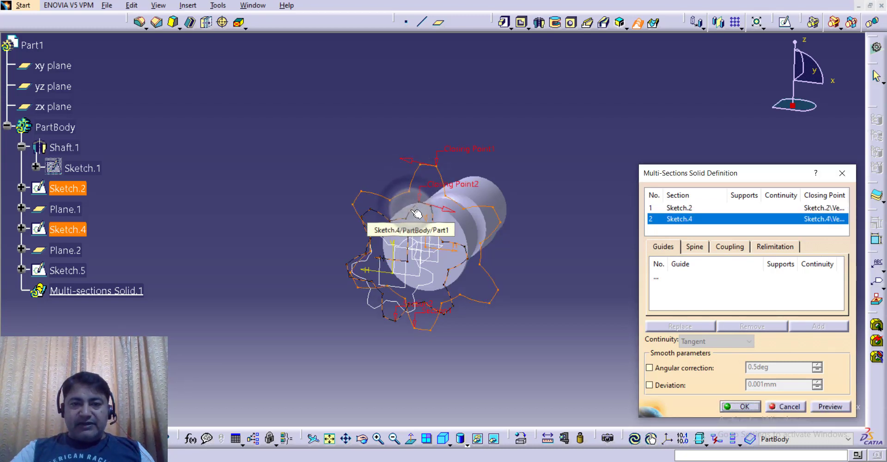
{"action": "middle_click_drag", "start_coordinate": [444, 352], "coordinate": [414, 311]}
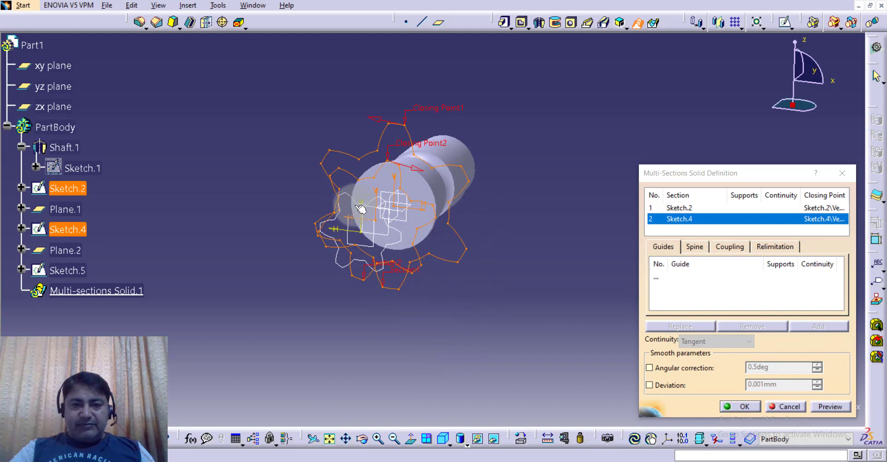
{"action": "left_click", "coordinate": [377, 203]}
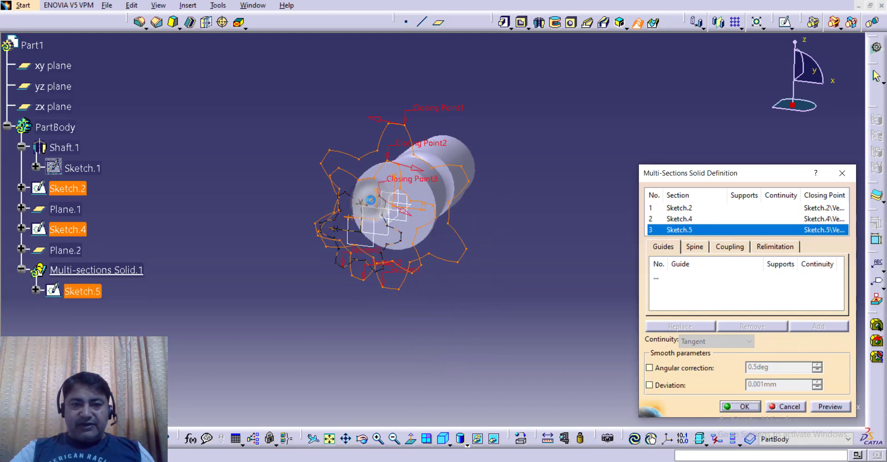
{"action": "left_click", "coordinate": [376, 119]}
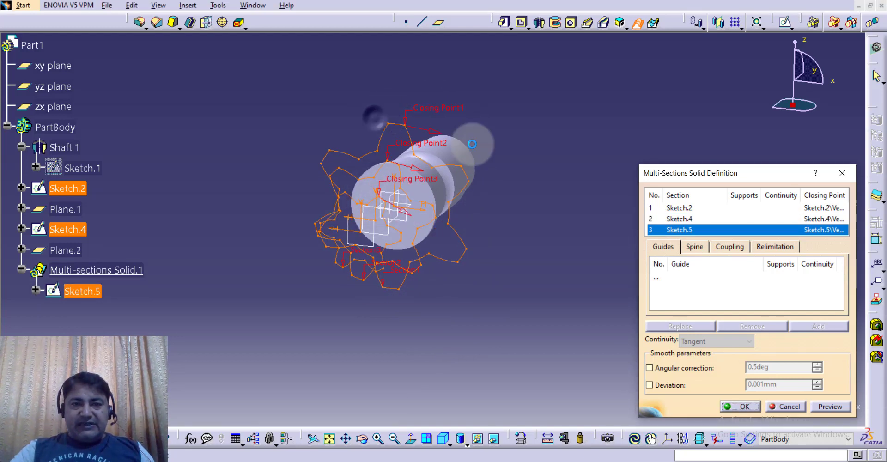
{"action": "left_click", "coordinate": [824, 408]}
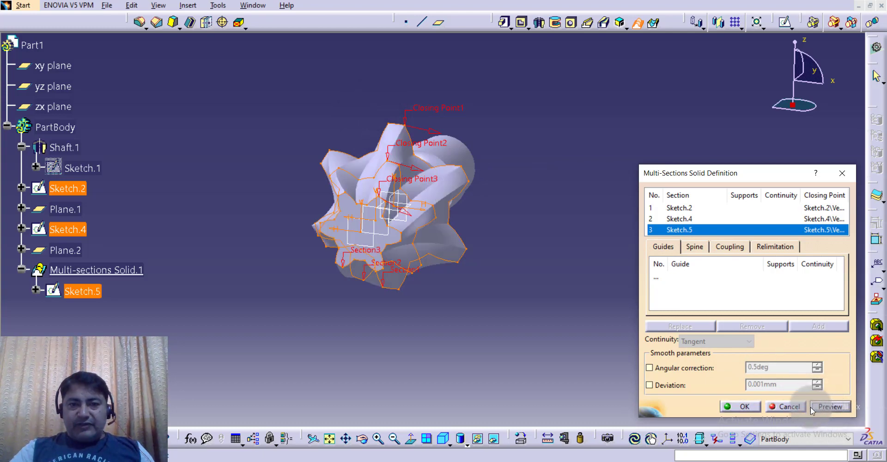
{"action": "middle_click_drag", "start_coordinate": [574, 261], "coordinate": [554, 197]}
{"action": "middle_click_drag", "start_coordinate": [512, 160], "coordinate": [544, 261]}
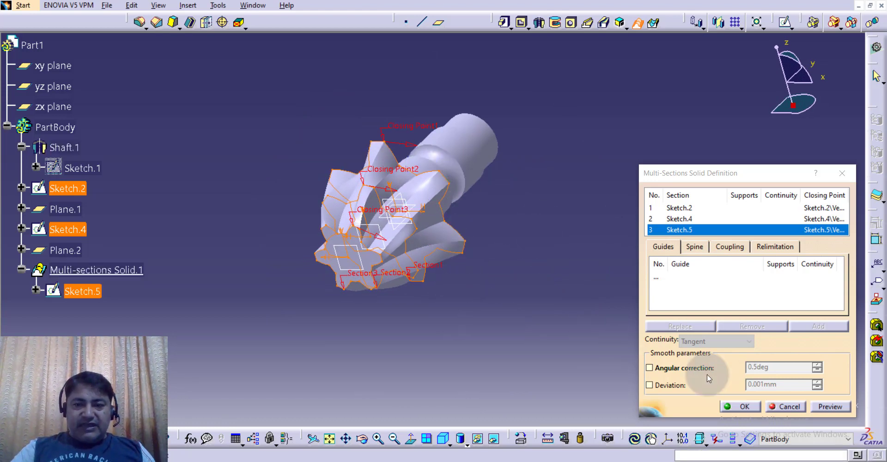
{"action": "left_click", "coordinate": [789, 407]}
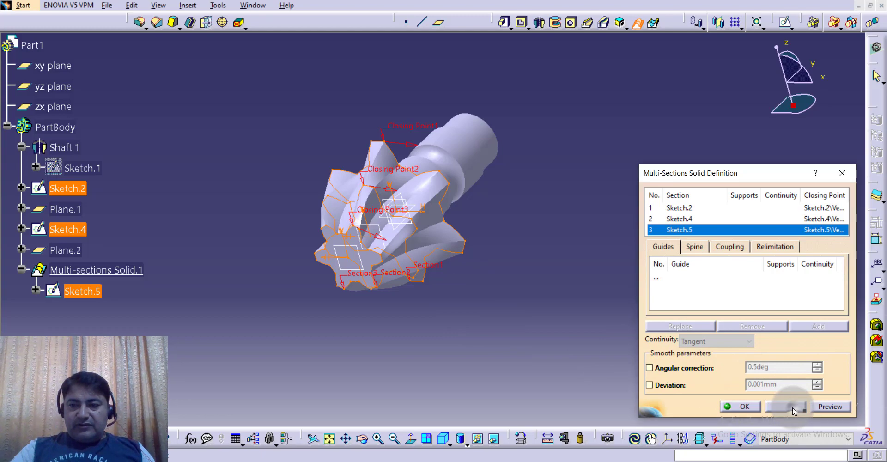
- Start a multi-sections solid with the gear profiles Sketch.2, Sketch.4 and Sketch.5 as its sections, in that order
{"action": "middle_click_drag", "start_coordinate": [566, 290], "coordinate": [564, 303]}
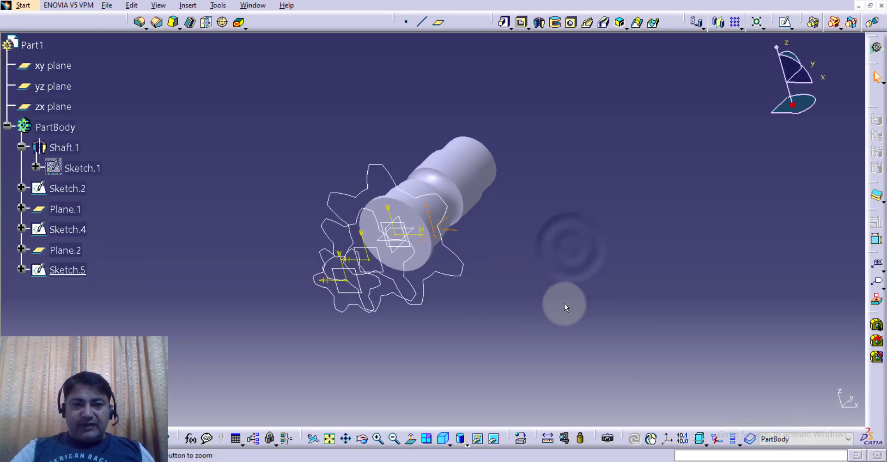
{"action": "left_click", "coordinate": [637, 24]}
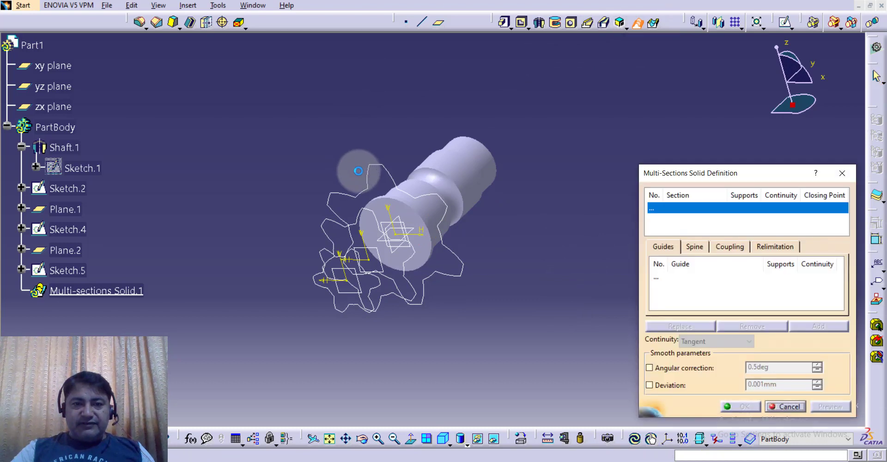
{"action": "left_click", "coordinate": [365, 180]}
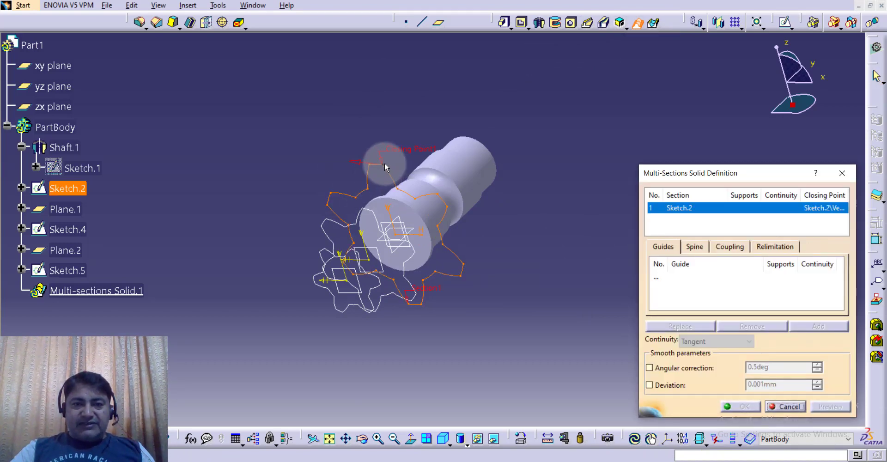
{"action": "left_click", "coordinate": [332, 224]}
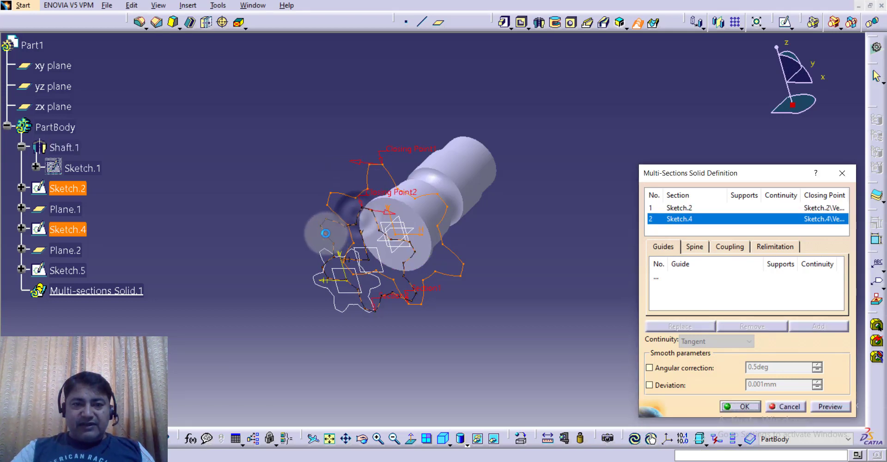
{"action": "left_click", "coordinate": [353, 257]}
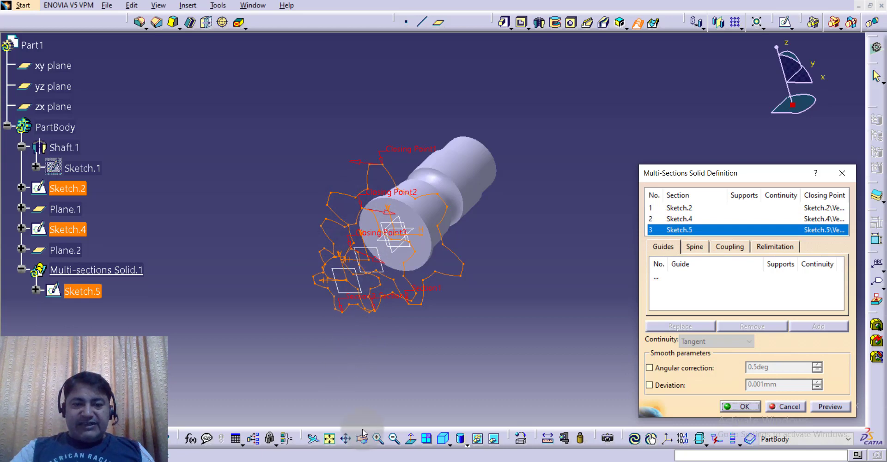
- Replace Sketch.2's closing point with the opposite tip corner of the same upper tooth and reverse its direction to match the other sections
{"action": "left_click", "coordinate": [377, 438]}
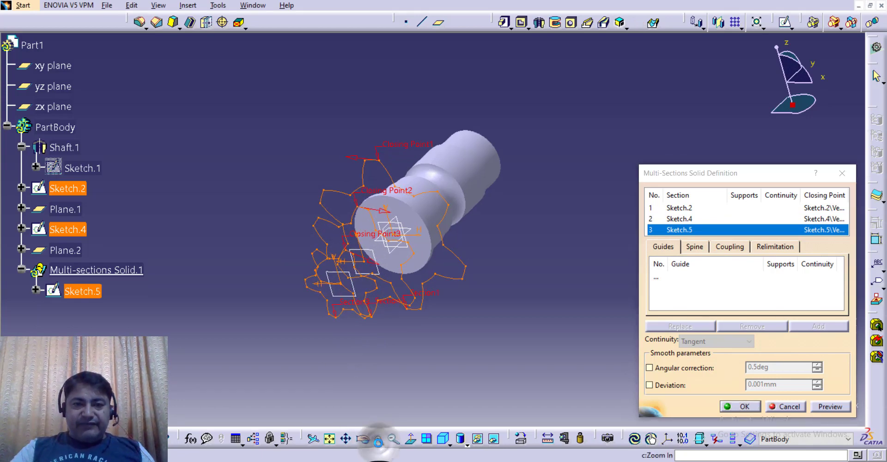
{"action": "left_click", "coordinate": [377, 439]}
{"action": "left_click", "coordinate": [378, 439]}
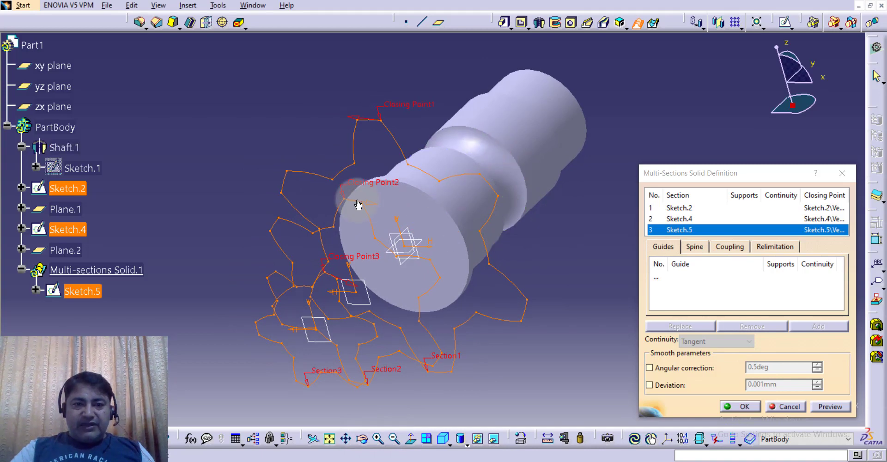
{"action": "right_click", "coordinate": [403, 108]}
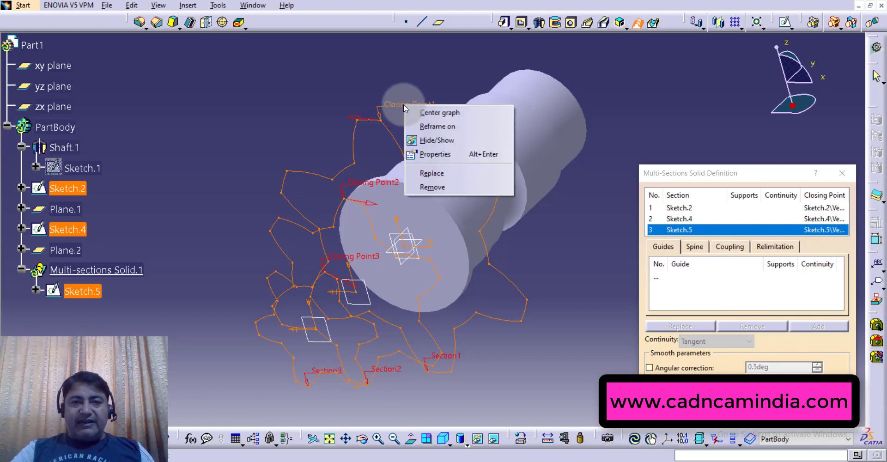
{"action": "left_click", "coordinate": [436, 172]}
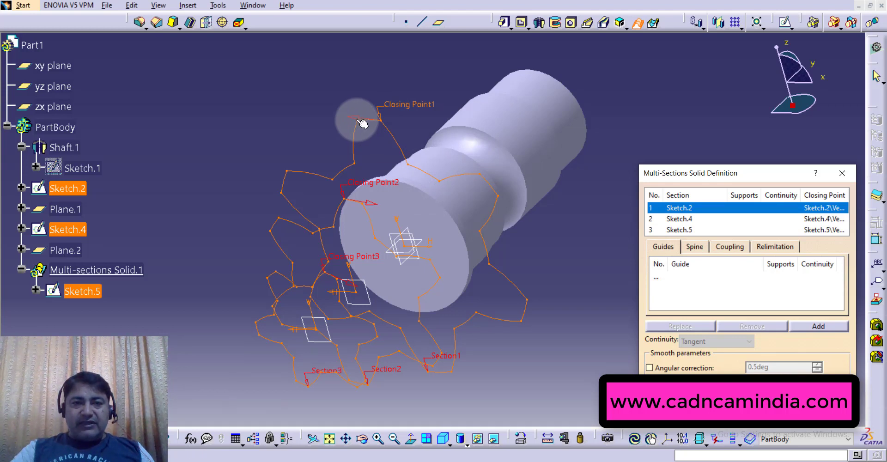
{"action": "left_click", "coordinate": [358, 120]}
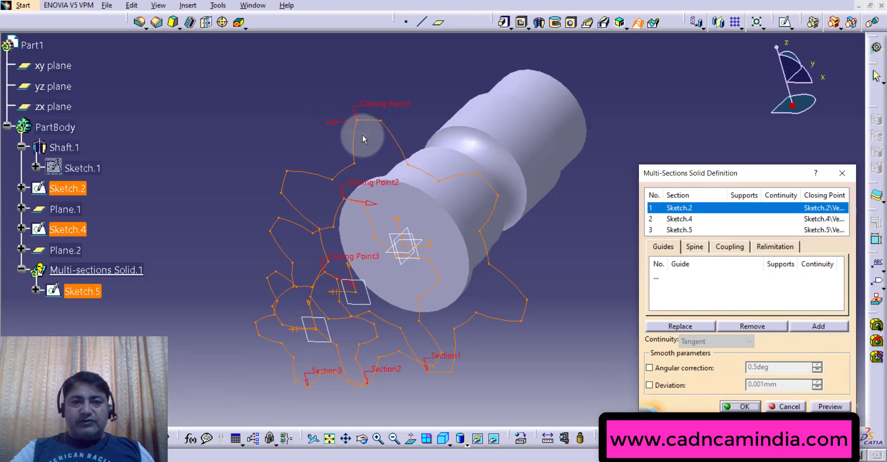
{"action": "left_click", "coordinate": [327, 123]}
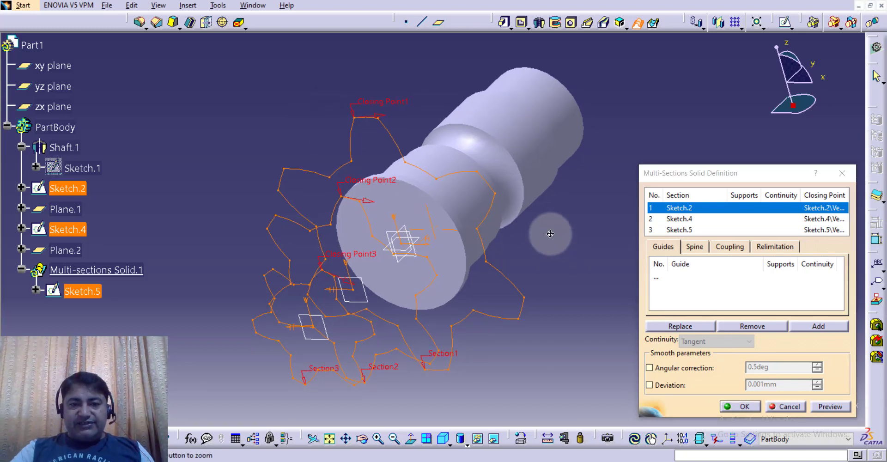
- Preview the multi-sections solid with the corrected closing point and accept it
{"action": "left_click", "coordinate": [824, 406]}
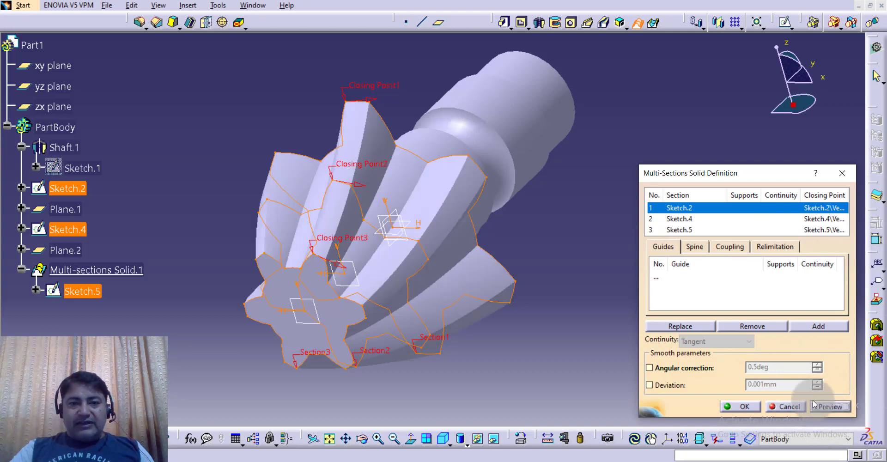
{"action": "middle_click_drag", "start_coordinate": [586, 239], "coordinate": [569, 236]}
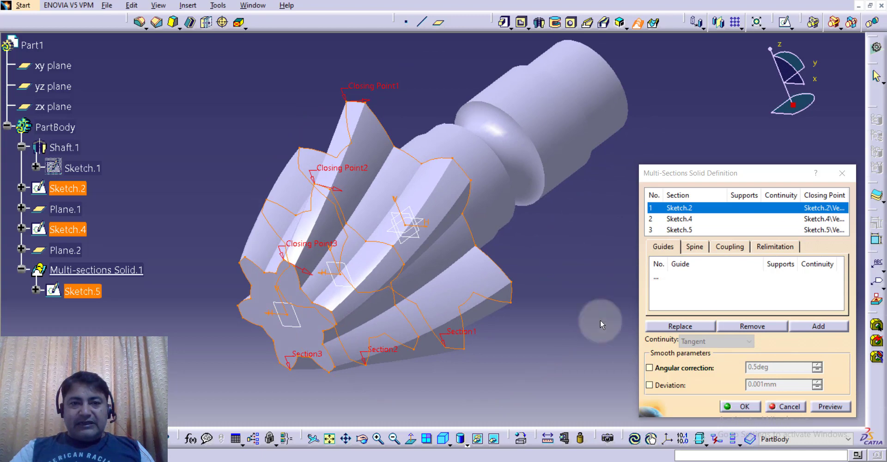
{"action": "left_click", "coordinate": [744, 406]}
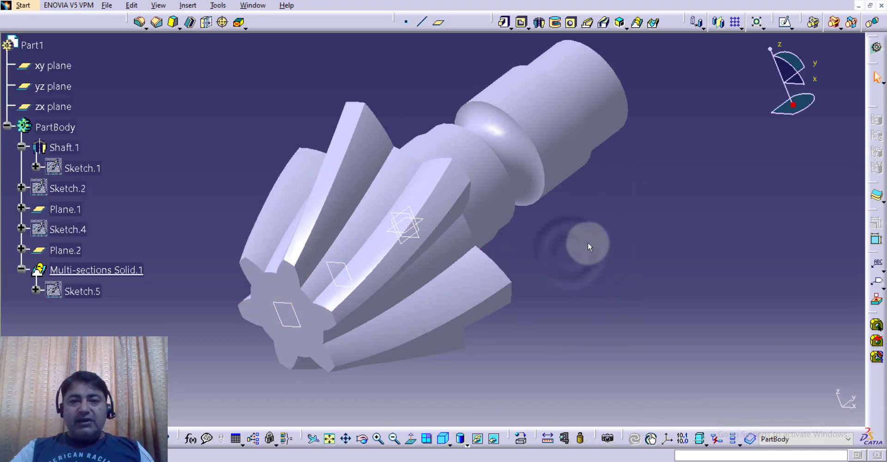
- Inspect the twisted gear teeth and the attached shaft from the front, side and rear
{"action": "middle_click_drag", "start_coordinate": [588, 242], "coordinate": [614, 179]}
{"action": "middle_click_drag", "start_coordinate": [647, 268], "coordinate": [367, 361]}
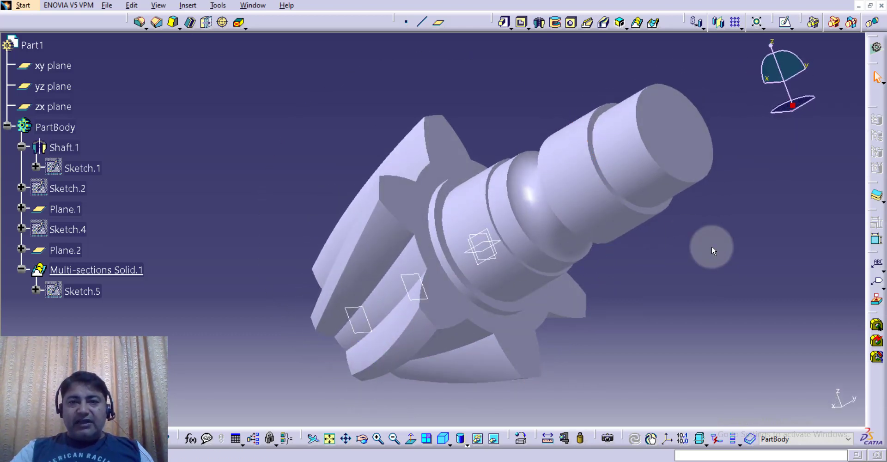
{"action": "middle_click_drag", "start_coordinate": [709, 245], "coordinate": [667, 202]}
{"action": "middle_click_drag", "start_coordinate": [676, 139], "coordinate": [307, 159]}
{"action": "middle_click_drag", "start_coordinate": [663, 278], "coordinate": [562, 279]}
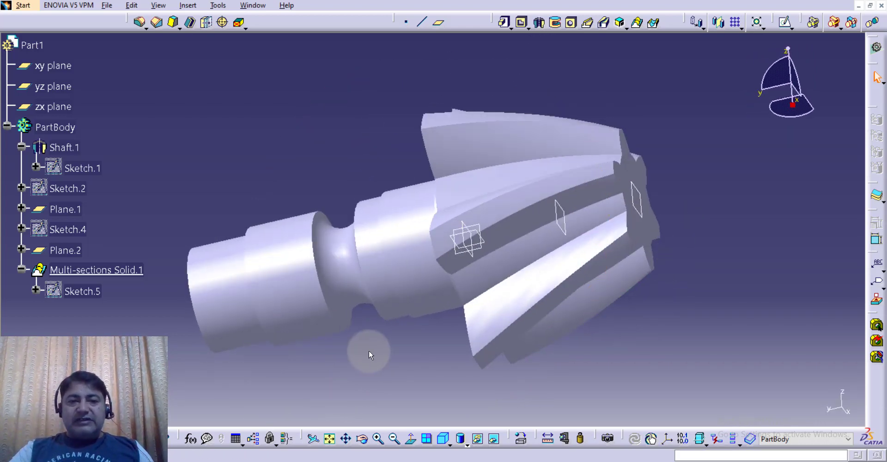
{"action": "middle_click_drag", "start_coordinate": [364, 353], "coordinate": [512, 290]}
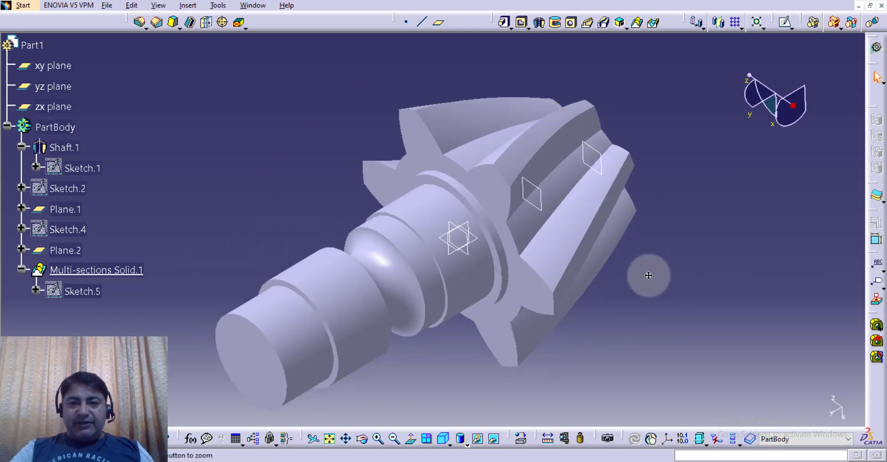
{"action": "middle_click_drag", "start_coordinate": [648, 275], "coordinate": [645, 309]}
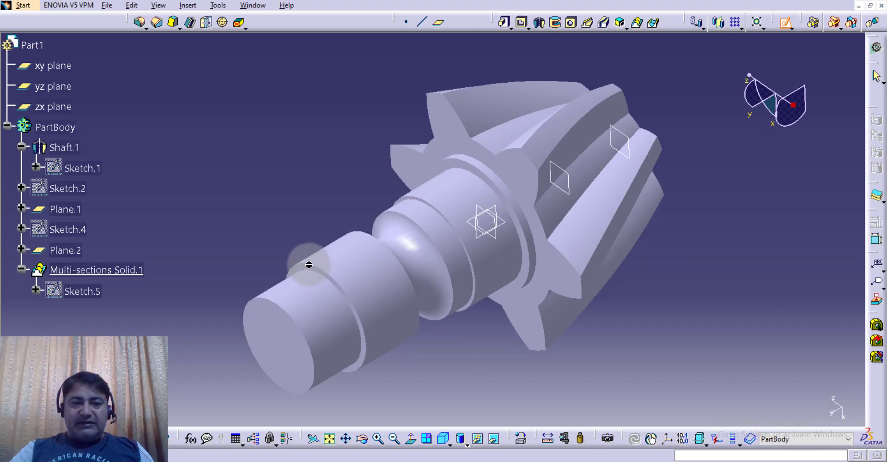
- Open a new sketch on the gear's large flat rear face around the shaft, with the whole part fitted and viewed normal to it
{"action": "middle_click_drag", "start_coordinate": [394, 384], "coordinate": [449, 327]}
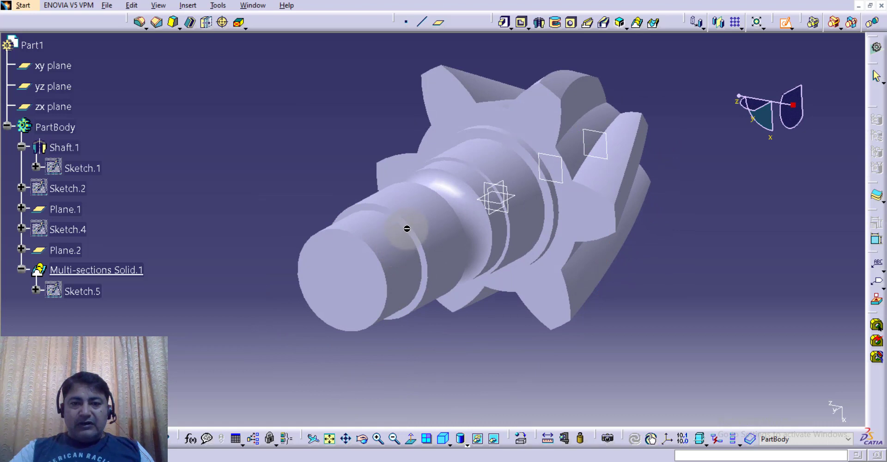
{"action": "left_click", "coordinate": [378, 439]}
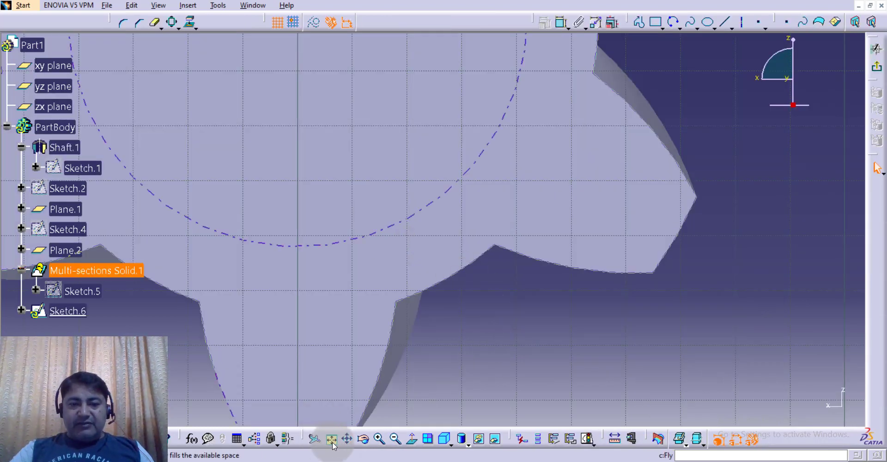
{"action": "left_click", "coordinate": [331, 437]}
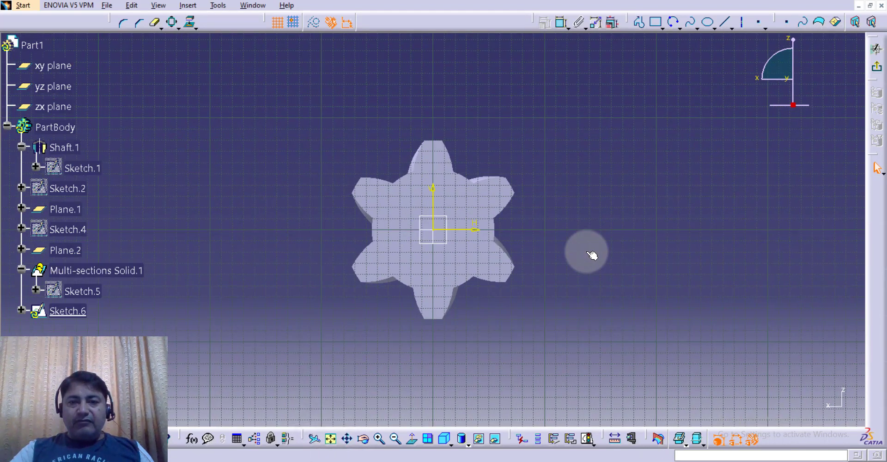
{"action": "left_click", "coordinate": [413, 439]}
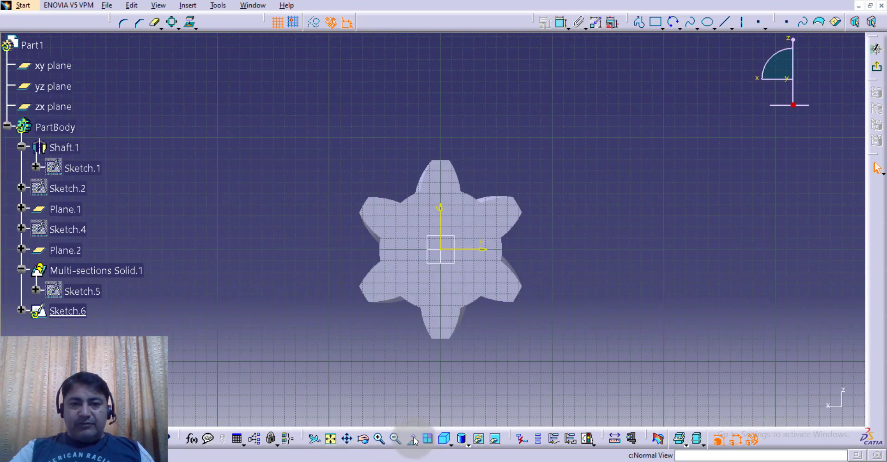
- Display the part in Shading with Edges and enlarge the rear gear face for sketching
{"action": "left_click", "coordinate": [463, 444]}
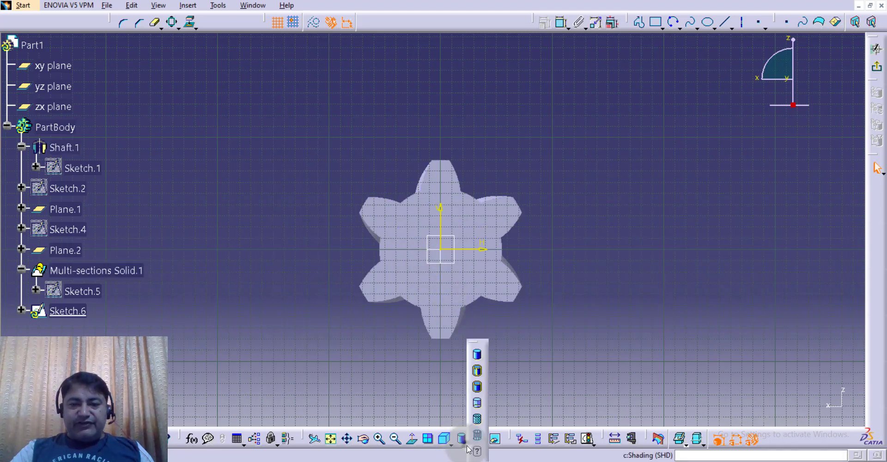
{"action": "left_click", "coordinate": [478, 372]}
{"action": "middle_click_drag", "start_coordinate": [553, 283], "coordinate": [546, 290]}
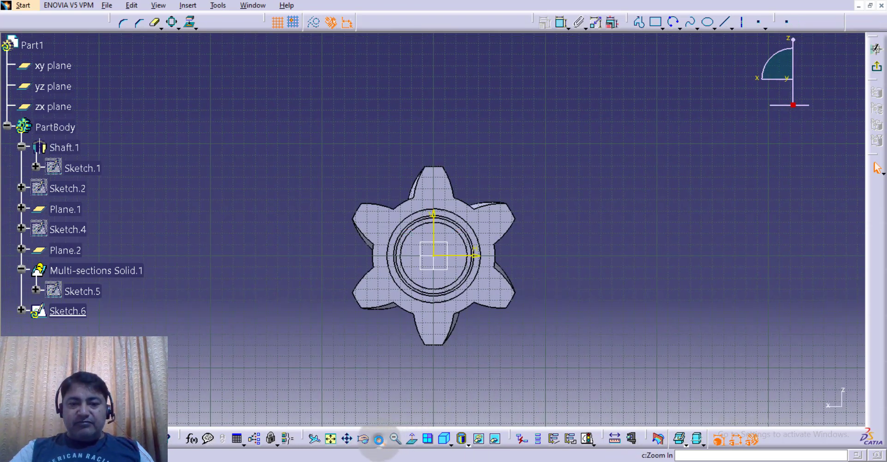
{"action": "left_click", "coordinate": [378, 439]}
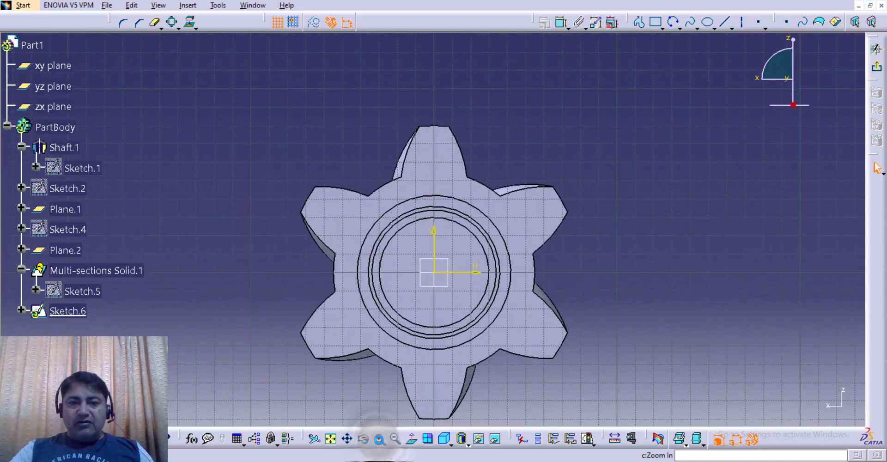
{"action": "left_click", "coordinate": [378, 438]}
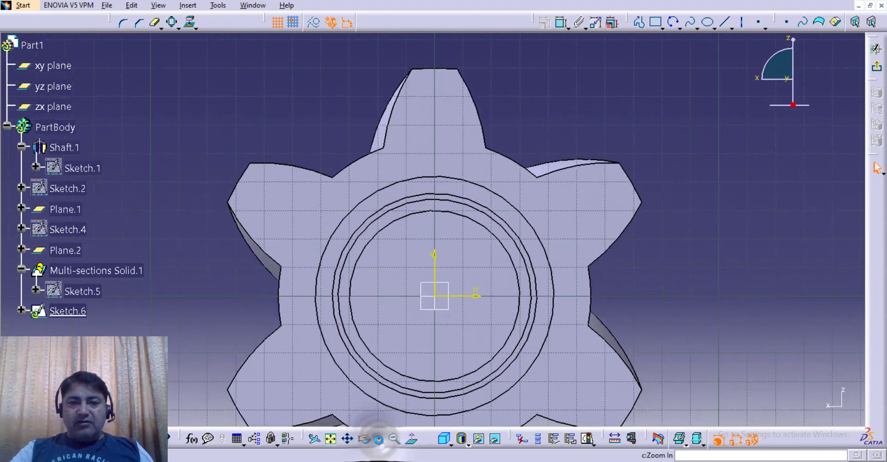
- Sketch a centered rectangle about 16.5 mm wide on the vertical axis, across the shaft's circular edges above the origin
{"action": "left_click", "coordinate": [378, 439]}
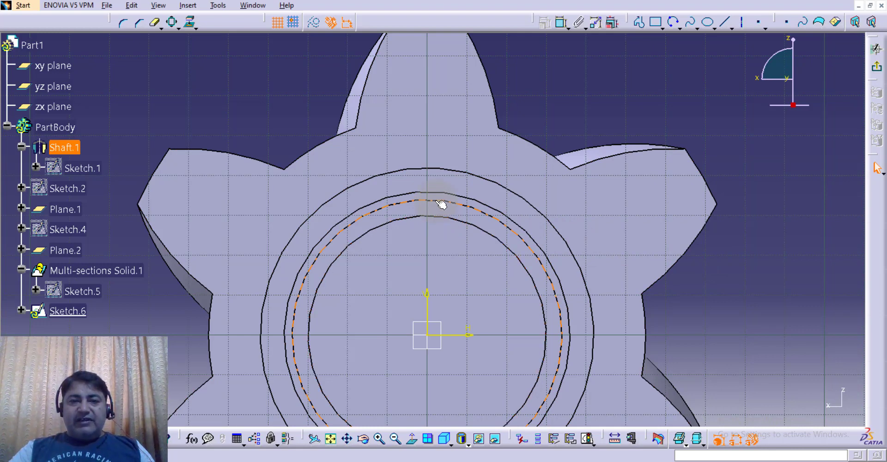
{"action": "middle_click_drag", "start_coordinate": [744, 254], "coordinate": [567, 263]}
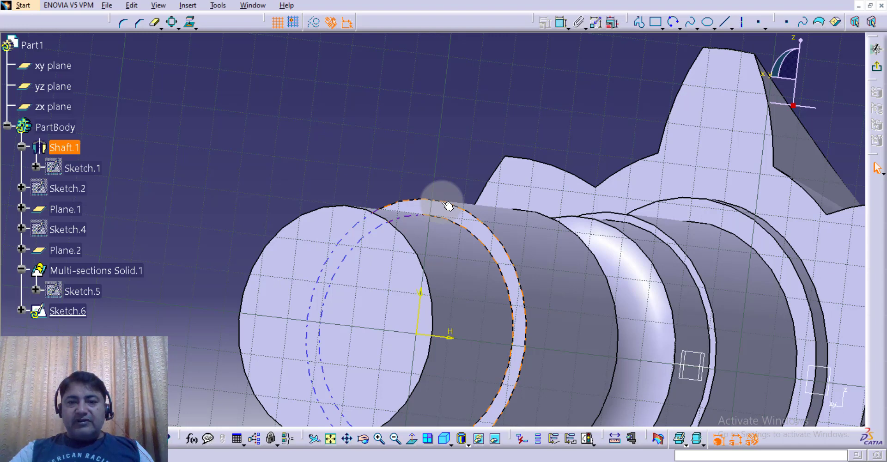
{"action": "left_click", "coordinate": [415, 442]}
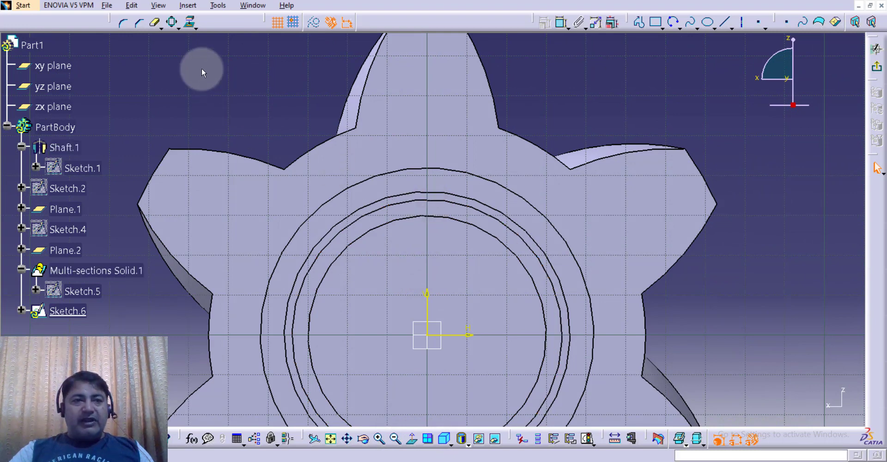
{"action": "left_click", "coordinate": [660, 28]}
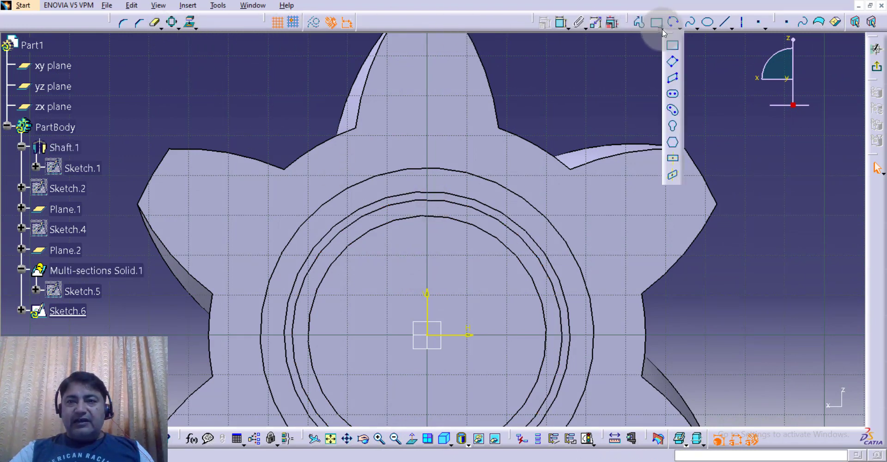
{"action": "left_click", "coordinate": [673, 159]}
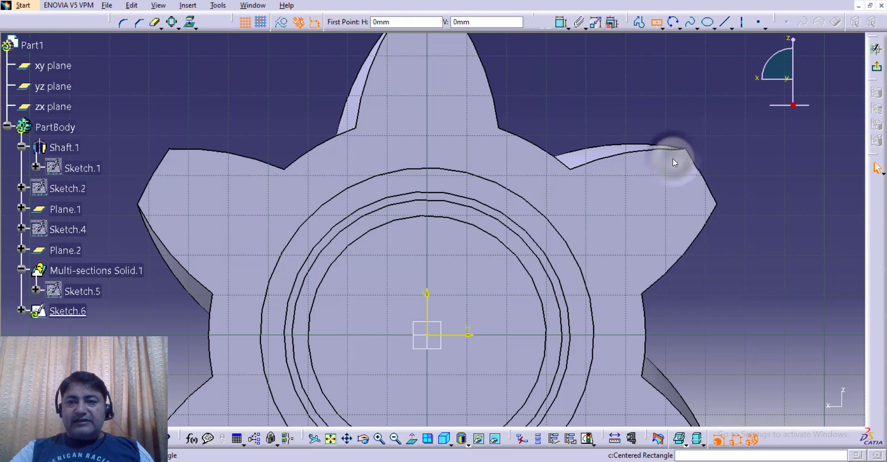
{"action": "left_click", "coordinate": [432, 194]}
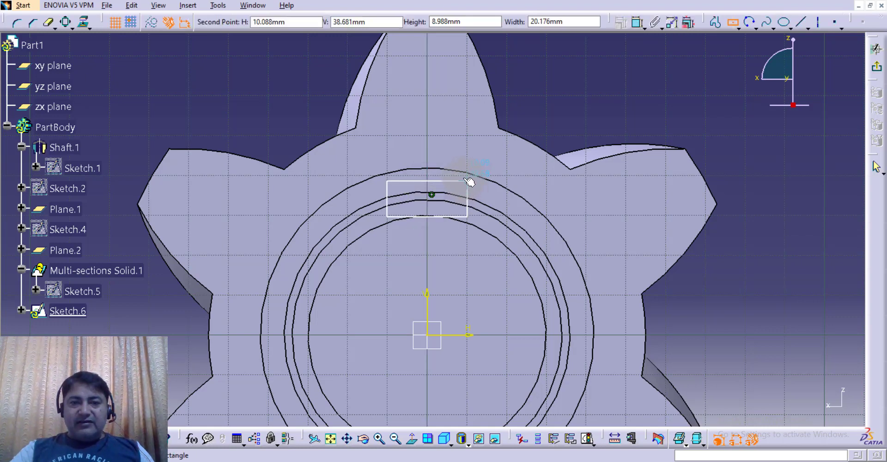
{"action": "left_click", "coordinate": [464, 177]}
{"action": "left_click", "coordinate": [466, 179]}
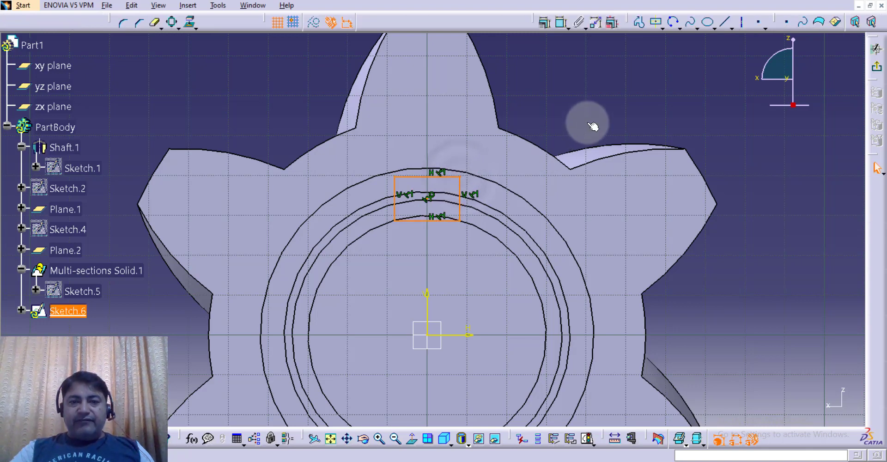
{"action": "left_click", "coordinate": [676, 88]}
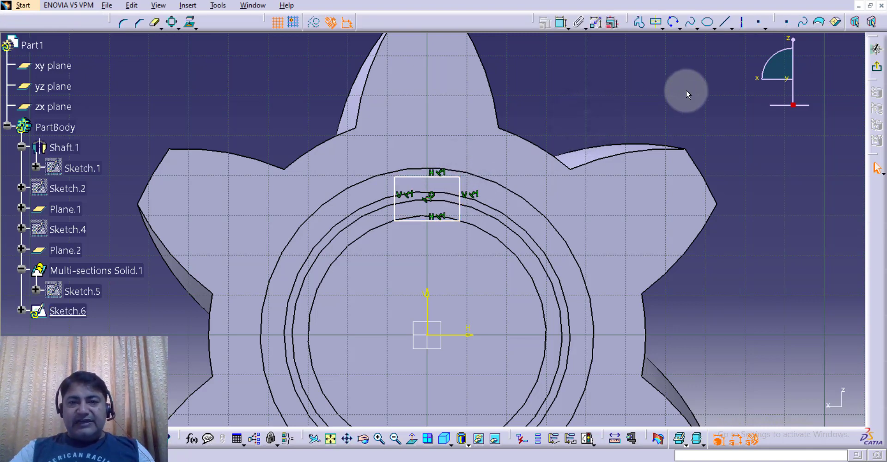
- Dimension the rectangle's width and set it to 12 mm
{"action": "middle_click_drag", "start_coordinate": [721, 222], "coordinate": [558, 234]}
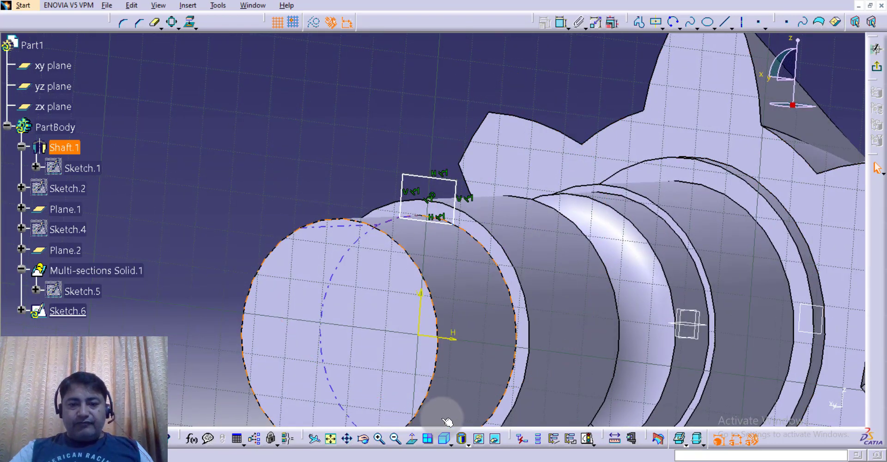
{"action": "left_click", "coordinate": [412, 438]}
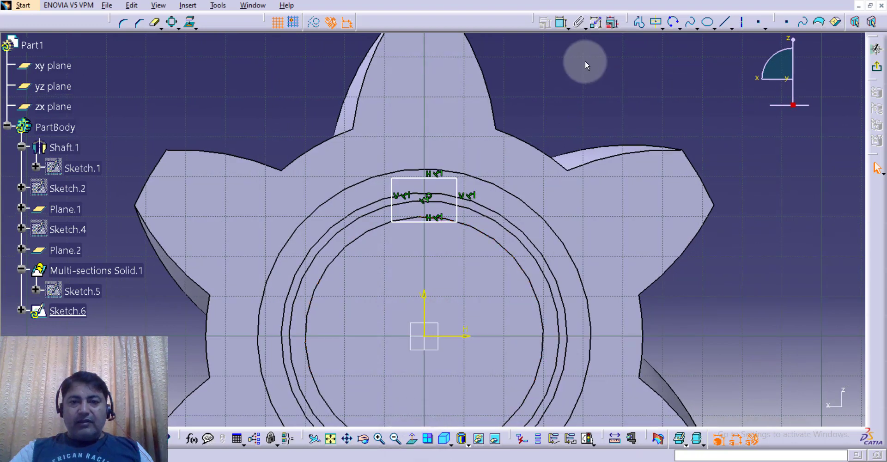
{"action": "left_click", "coordinate": [563, 25]}
{"action": "left_click", "coordinate": [451, 190]}
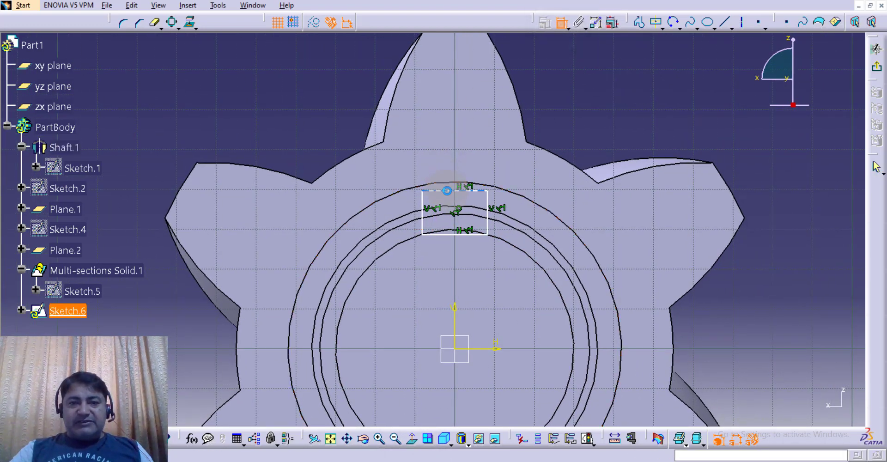
{"action": "left_click", "coordinate": [451, 162]}
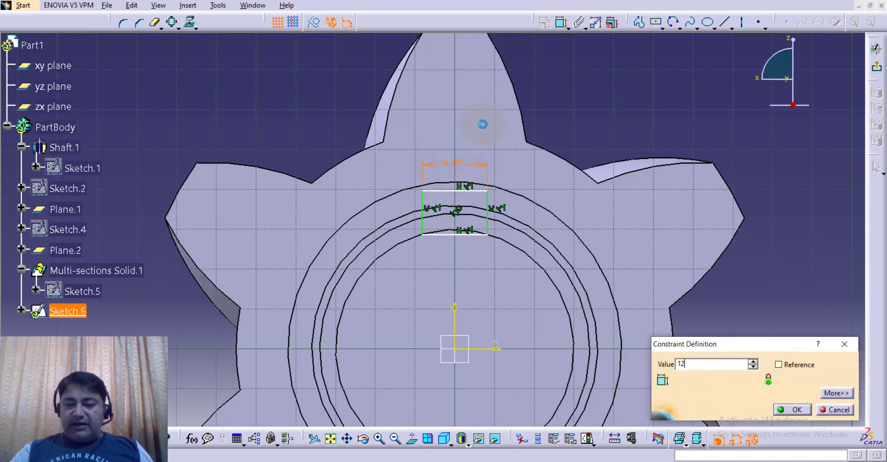
{"action": "key", "text": "Return"}
{"action": "left_click", "coordinate": [562, 97]}
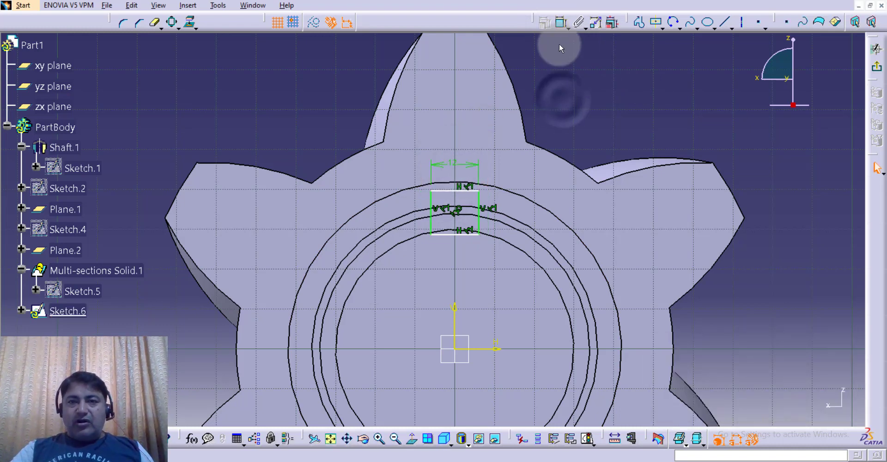
- Dimension the distance from the horizontal axis to the rectangle's upper edge and set it to 38 mm
{"action": "left_click", "coordinate": [560, 22]}
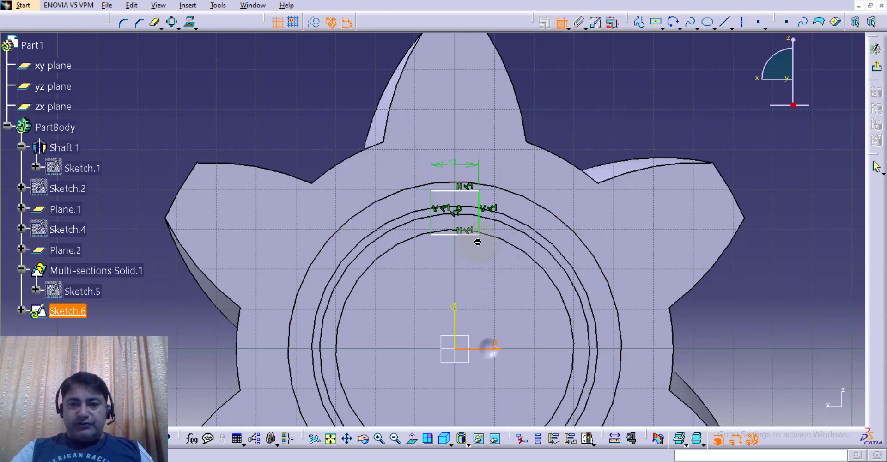
{"action": "left_click", "coordinate": [467, 190]}
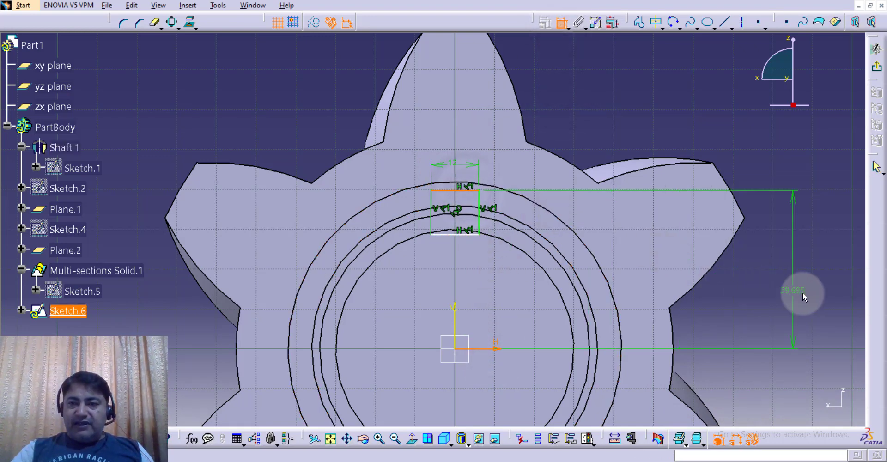
{"action": "left_click", "coordinate": [784, 288]}
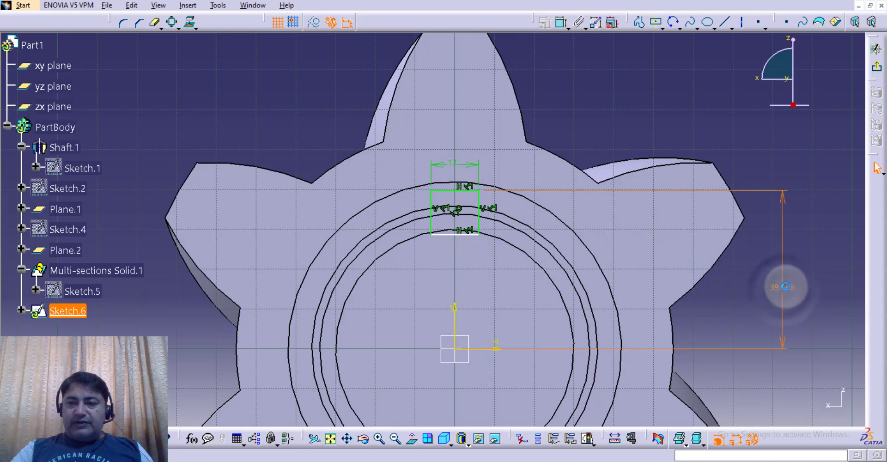
{"action": "double_click", "coordinate": [785, 287]}
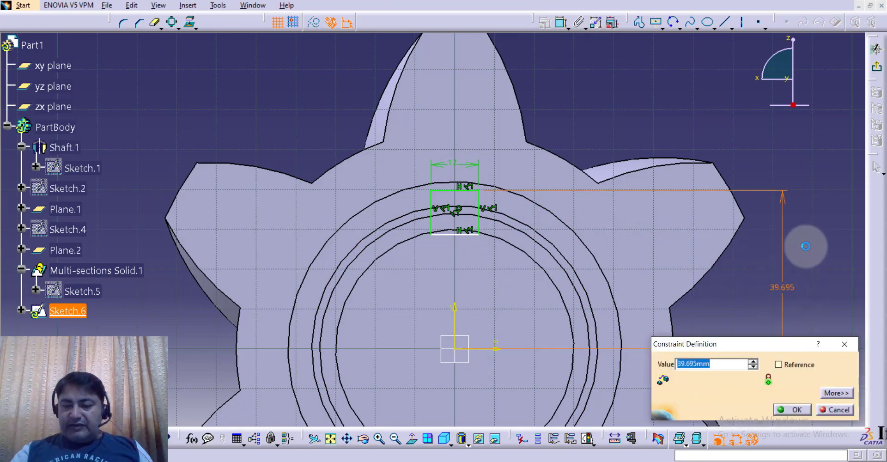
{"action": "type", "text": "38"}
{"action": "key", "text": "Return"}
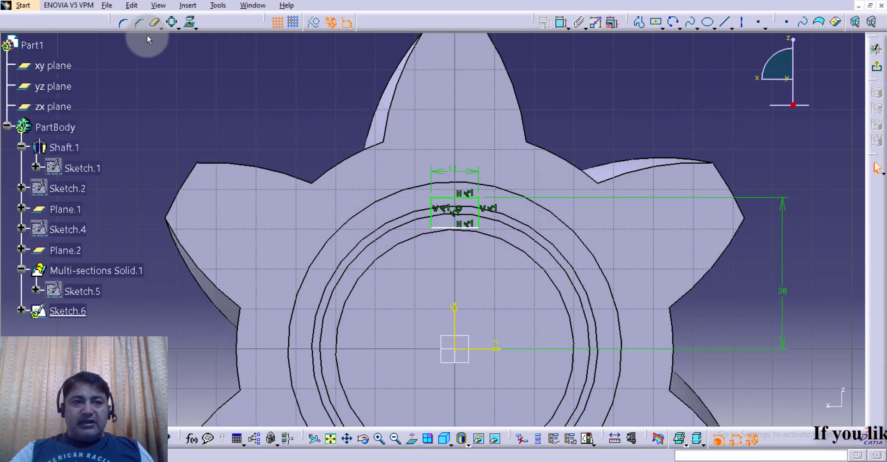
{"action": "left_click", "coordinate": [680, 28]}
{"action": "left_click", "coordinate": [693, 44]}
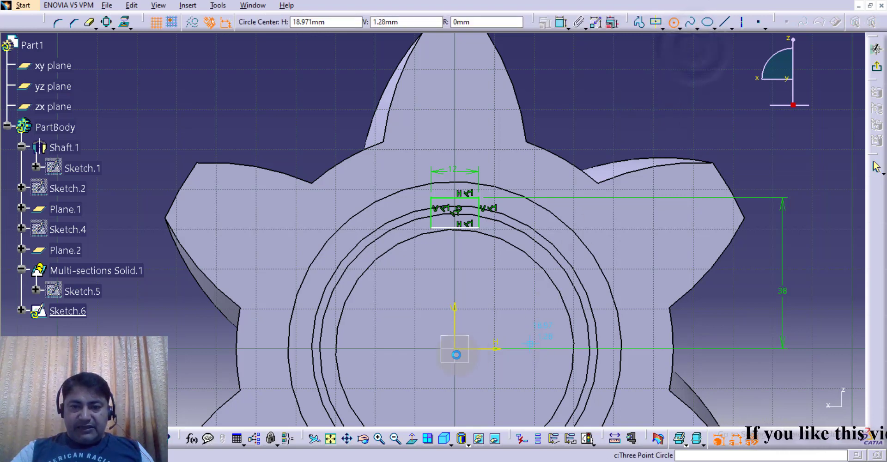
{"action": "left_click", "coordinate": [461, 351]}
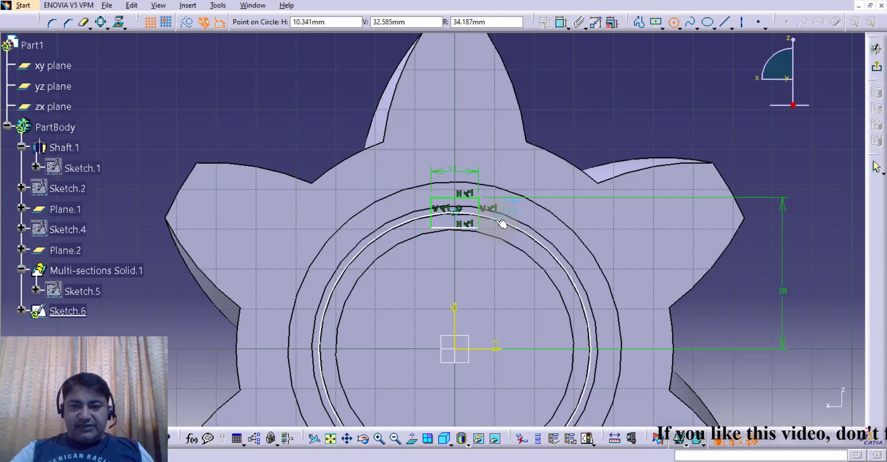
{"action": "left_click", "coordinate": [520, 203]}
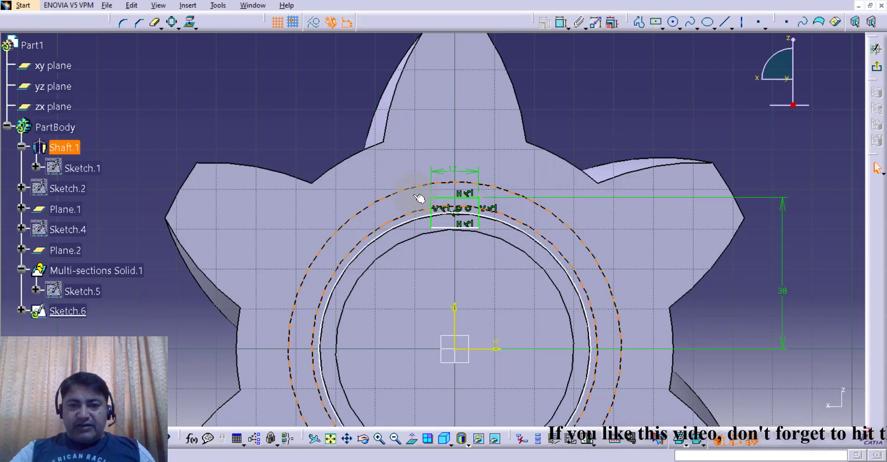
{"action": "left_click", "coordinate": [512, 229]}
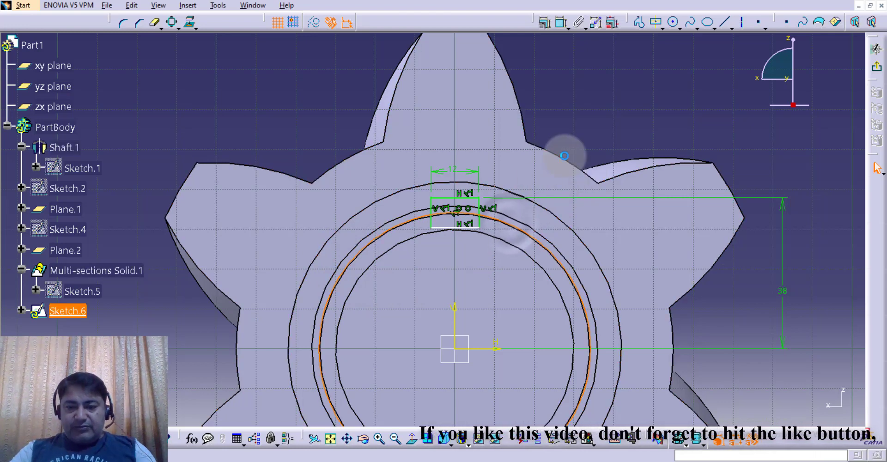
{"action": "left_click", "coordinate": [564, 155]}
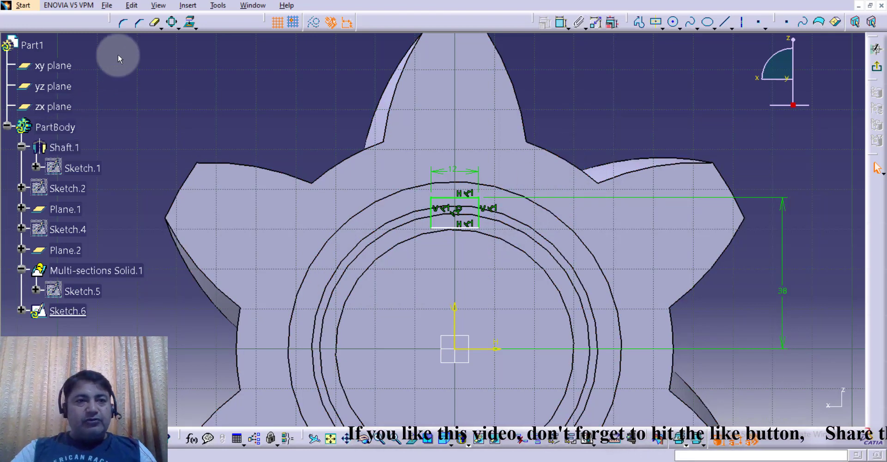
- Project the shaft's circular edge that crosses the rectangle into the sketch as 3D element geometry
{"action": "left_click", "coordinate": [189, 22]}
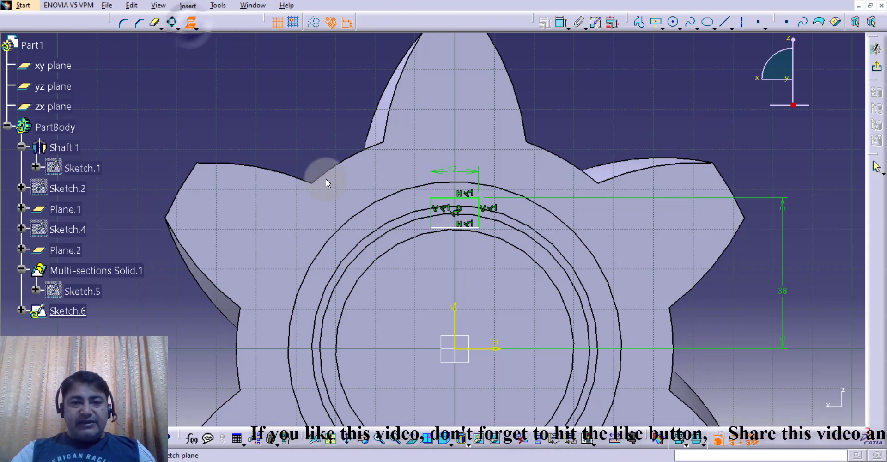
{"action": "left_click", "coordinate": [387, 239]}
{"action": "left_click", "coordinate": [254, 120]}
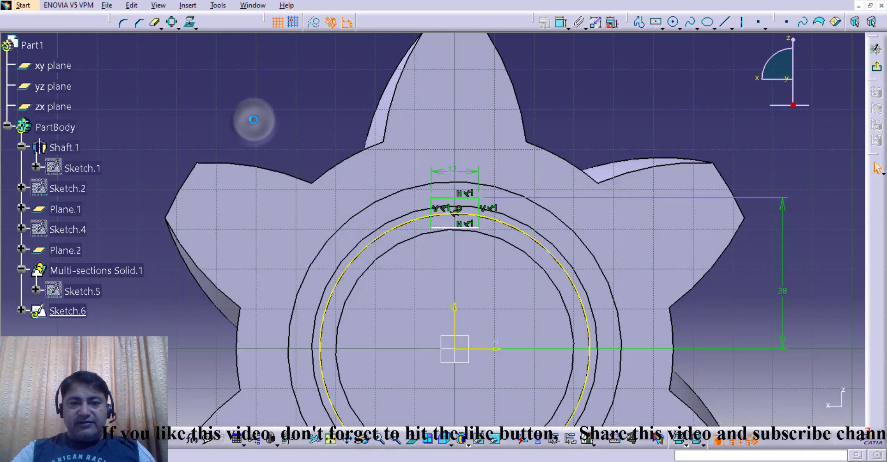
{"action": "middle_click_drag", "start_coordinate": [582, 109], "coordinate": [591, 104]}
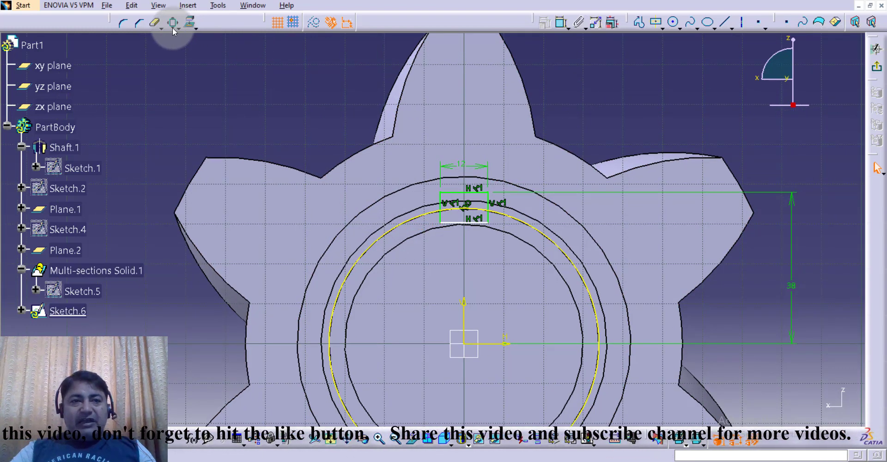
- Quick Trim the projected circle outside the rectangle and the rectangle's sides and lower edge below the arc, and exit the sketch
{"action": "left_click", "coordinate": [153, 25]}
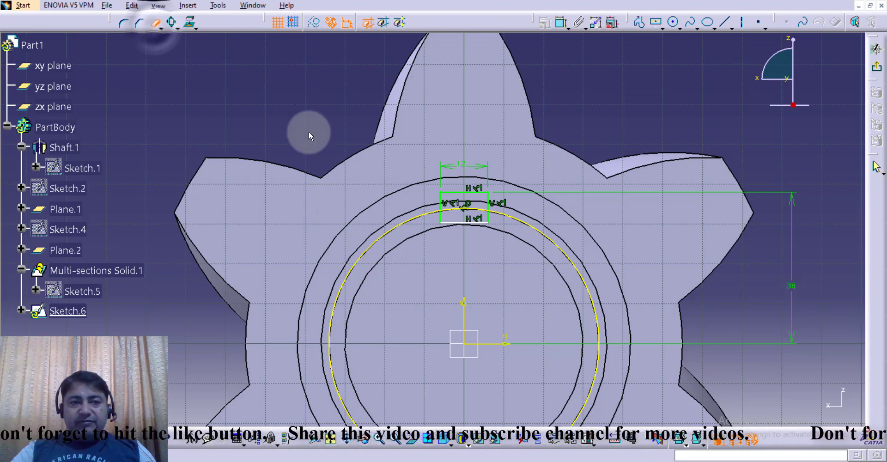
{"action": "left_click", "coordinate": [415, 221]}
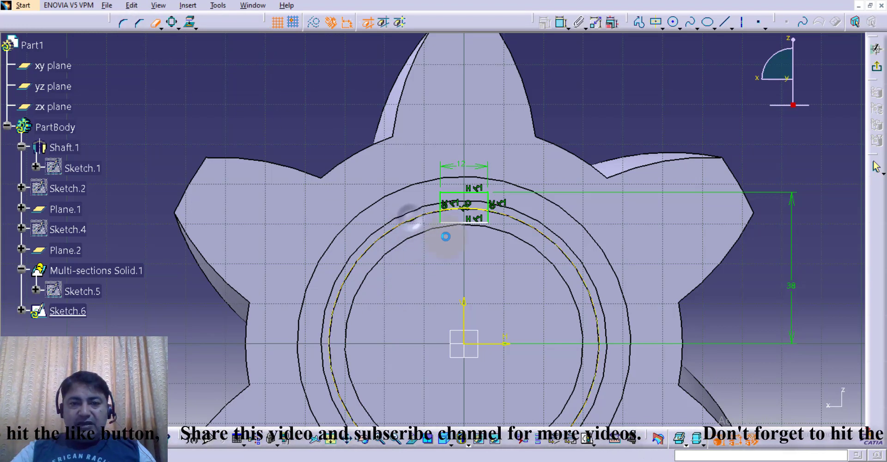
{"action": "left_click", "coordinate": [443, 249]}
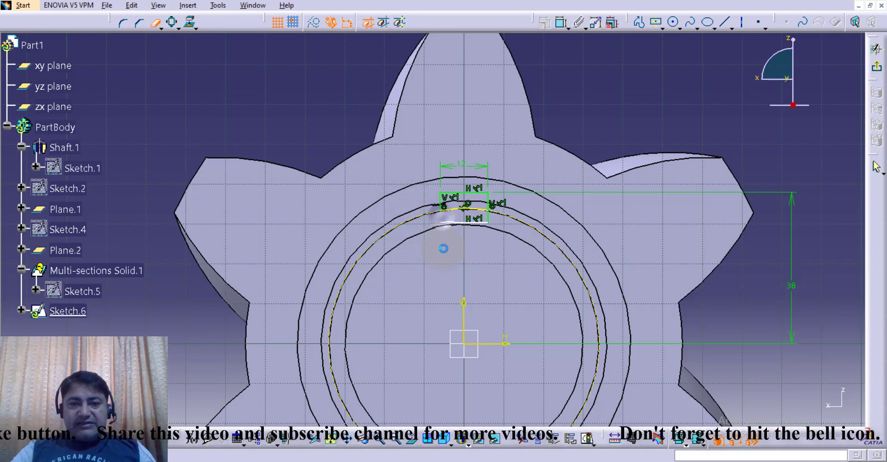
{"action": "left_click", "coordinate": [458, 222]}
{"action": "left_click", "coordinate": [515, 218]}
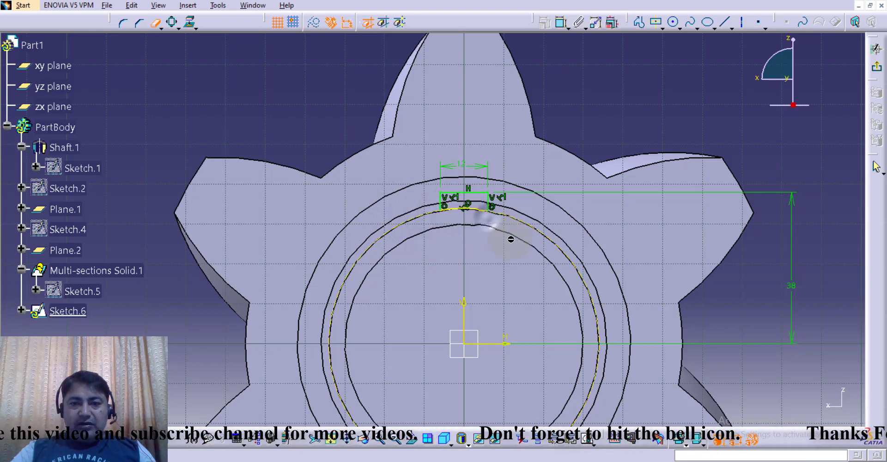
{"action": "left_click", "coordinate": [573, 128]}
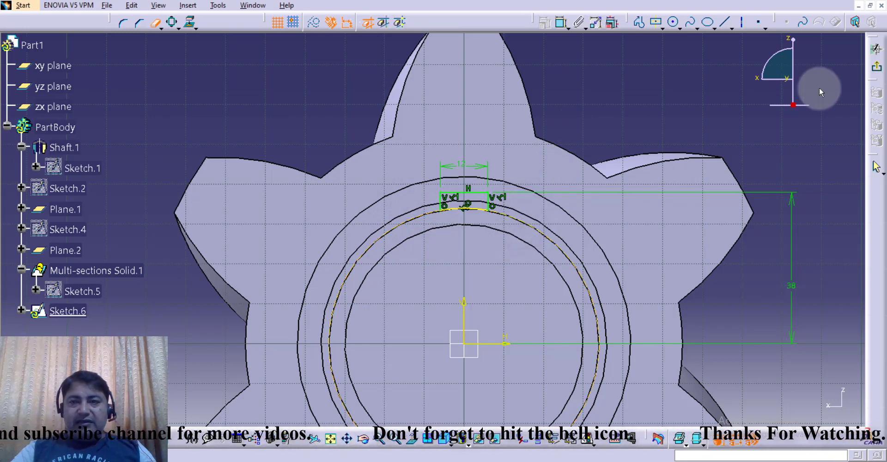
{"action": "left_click", "coordinate": [876, 70]}
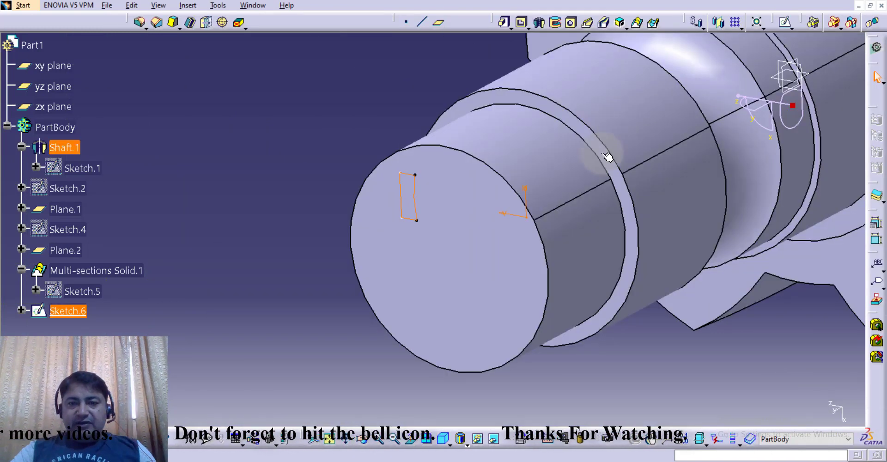
{"action": "middle_click_drag", "start_coordinate": [302, 224], "coordinate": [352, 232]}
{"action": "middle_click_drag", "start_coordinate": [238, 242], "coordinate": [715, 82]}
{"action": "middle_click_drag", "start_coordinate": [628, 84], "coordinate": [673, 87]}
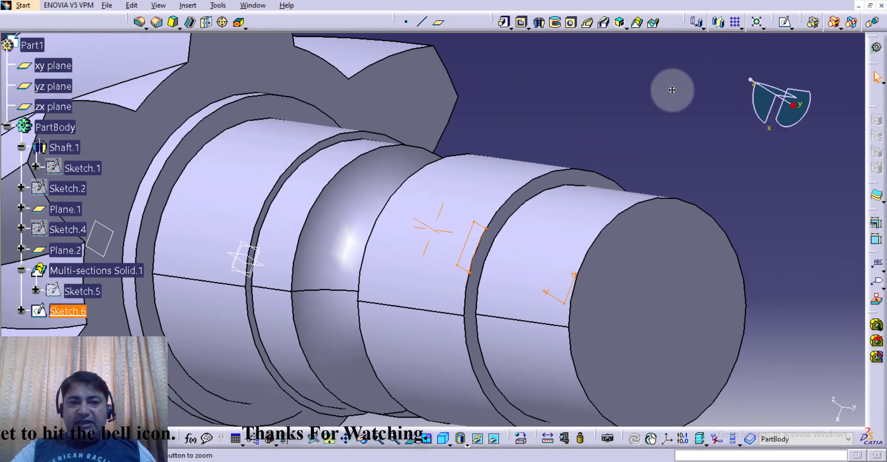
{"action": "left_click", "coordinate": [506, 23]}
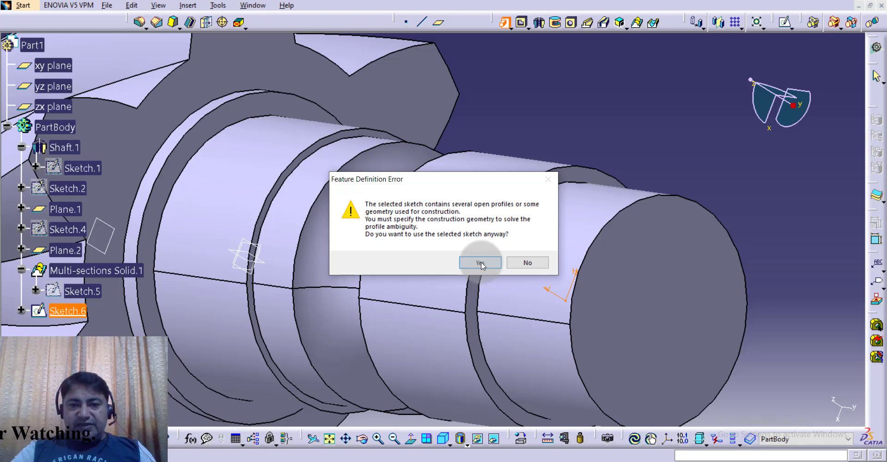
{"action": "left_click", "coordinate": [478, 262]}
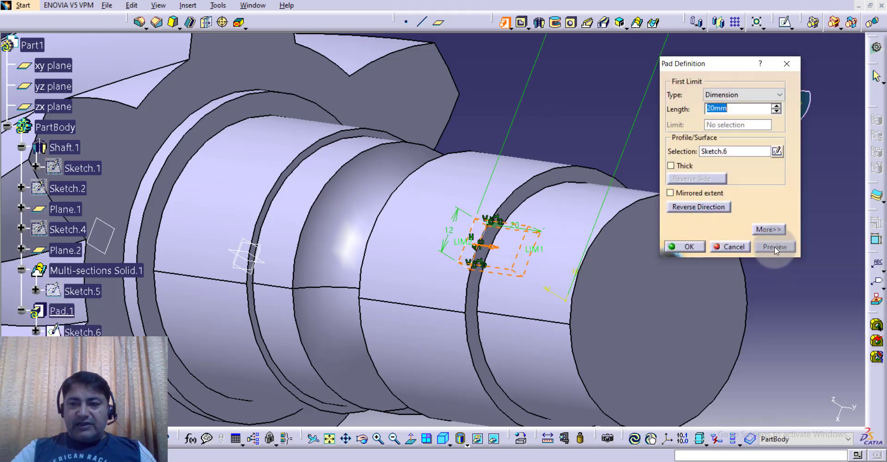
{"action": "left_click", "coordinate": [742, 245]}
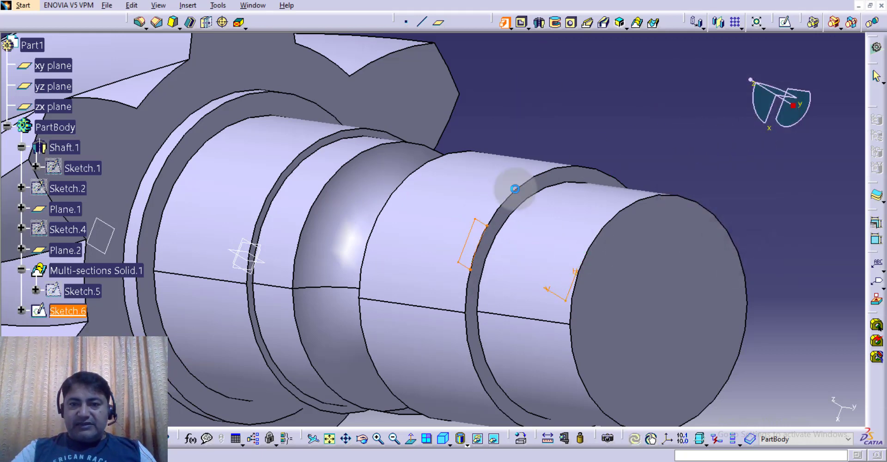
- Reopen the trimmed 12 mm wide key profile sketch on the shaft for editing
{"action": "left_click", "coordinate": [464, 238]}
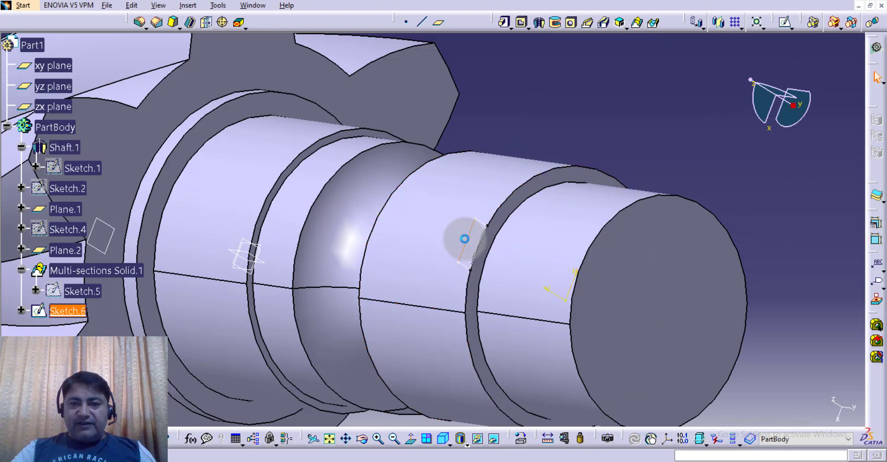
{"action": "double_click", "coordinate": [464, 238]}
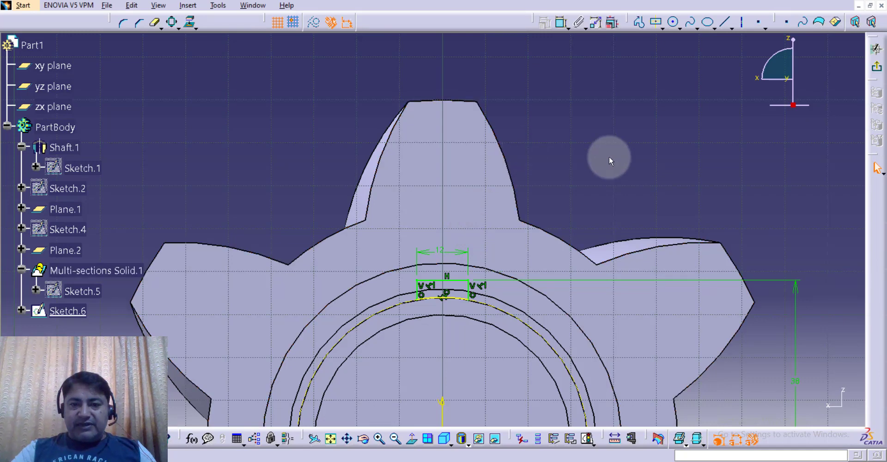
{"action": "middle_click_drag", "start_coordinate": [609, 160], "coordinate": [611, 83]}
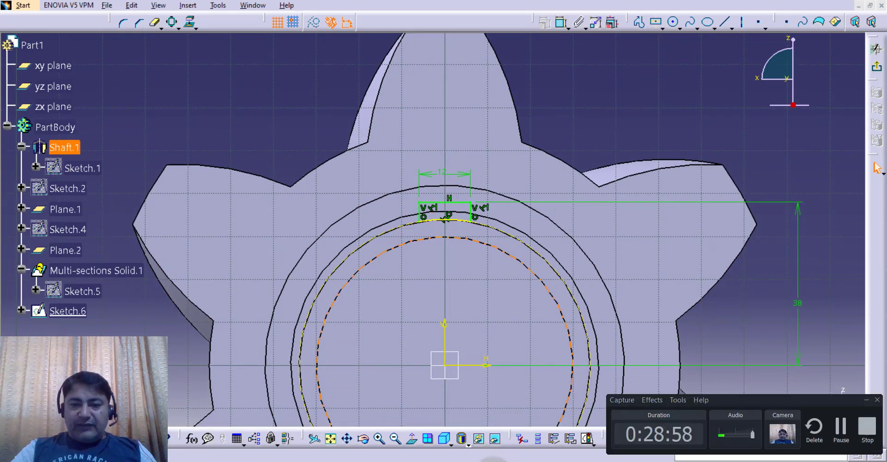
{"action": "left_click", "coordinate": [847, 436]}
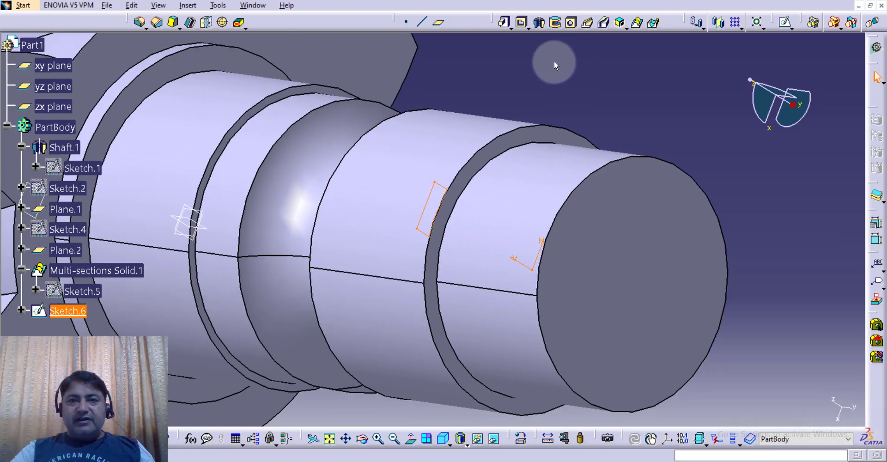
- Pad the key sketch 40 mm in the reversed direction, along the shaft toward the gear
{"action": "left_click", "coordinate": [505, 23]}
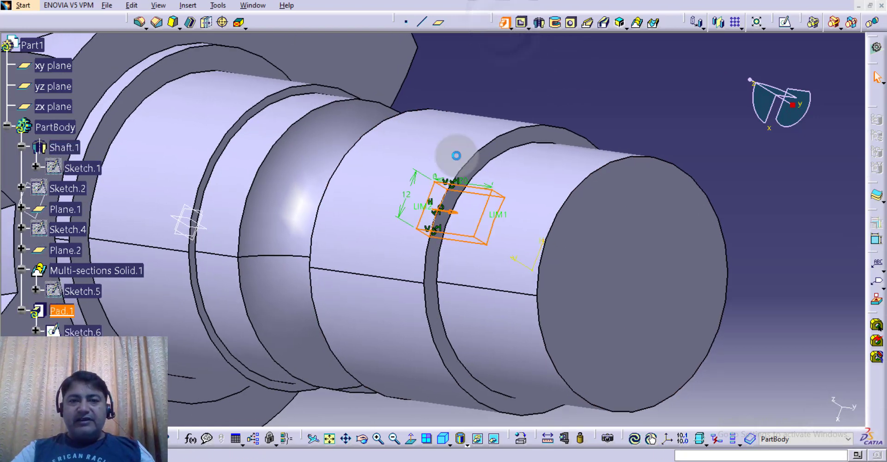
{"action": "left_click", "coordinate": [455, 215]}
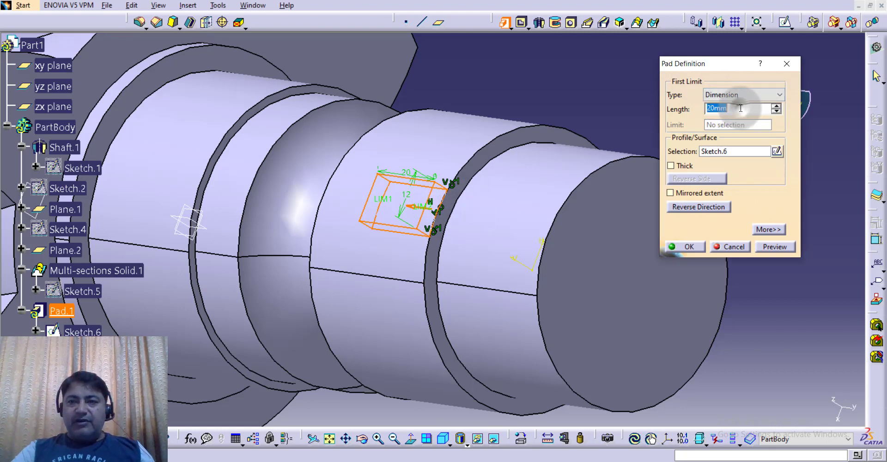
{"action": "type", "text": "40"}
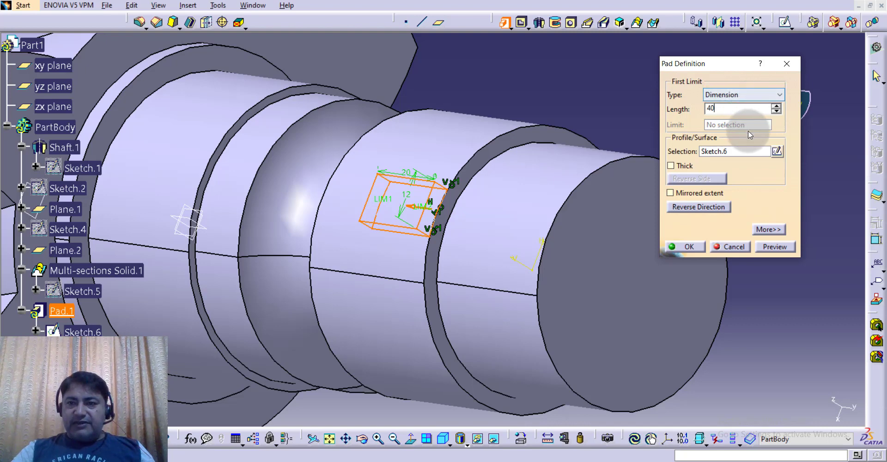
{"action": "left_click", "coordinate": [737, 151]}
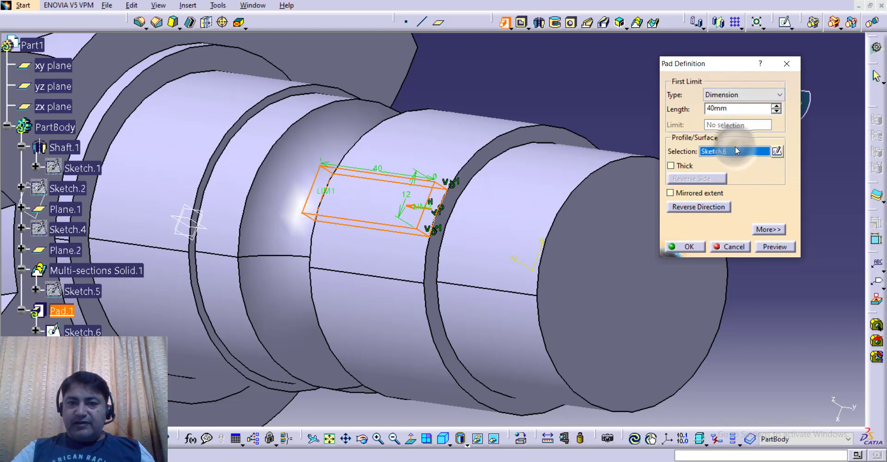
{"action": "left_click", "coordinate": [783, 245]}
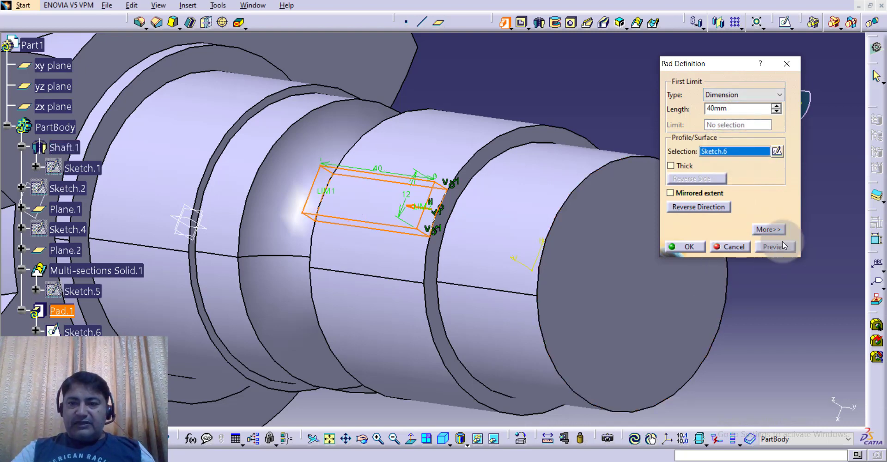
{"action": "left_click", "coordinate": [685, 246]}
{"action": "left_click", "coordinate": [790, 305]}
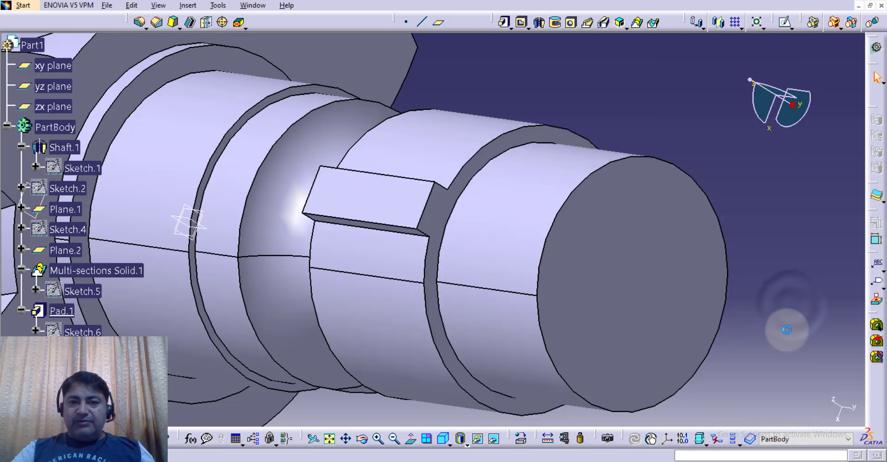
{"action": "left_click", "coordinate": [738, 27]}
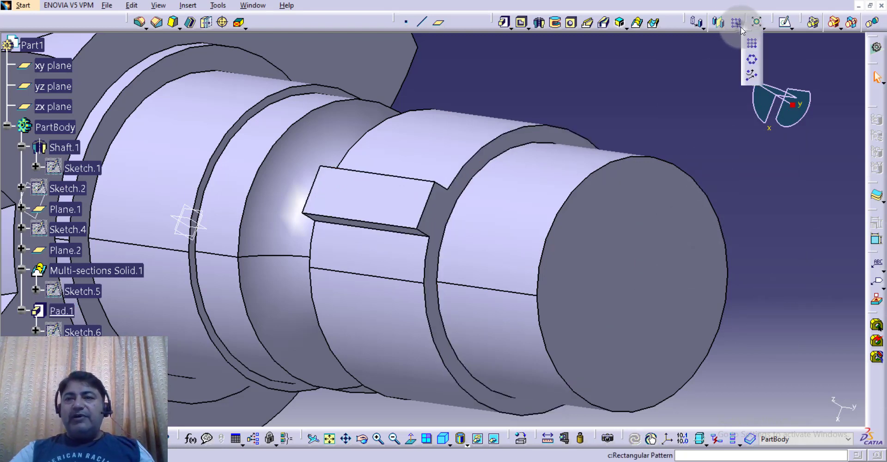
{"action": "left_click", "coordinate": [751, 60]}
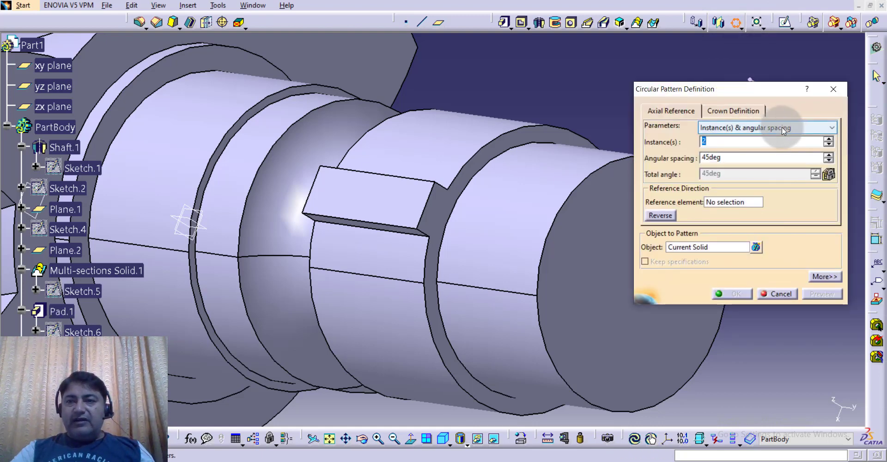
{"action": "left_click", "coordinate": [782, 130]}
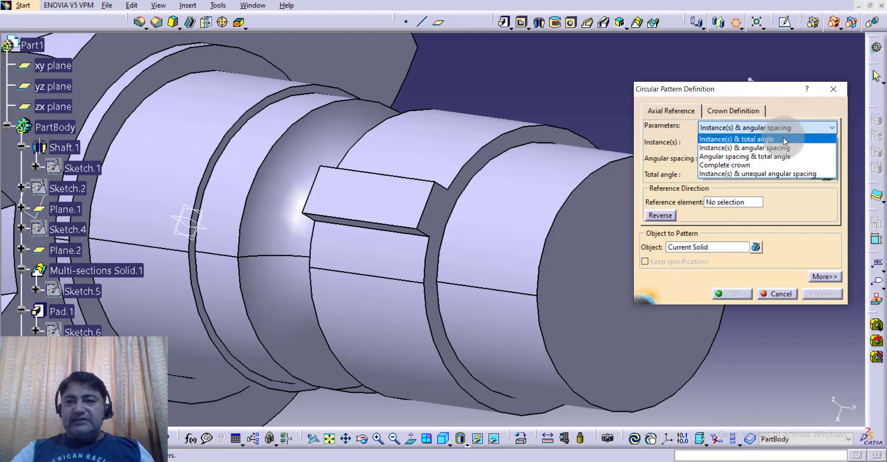
{"action": "left_click", "coordinate": [783, 139]}
{"action": "left_click", "coordinate": [744, 174]}
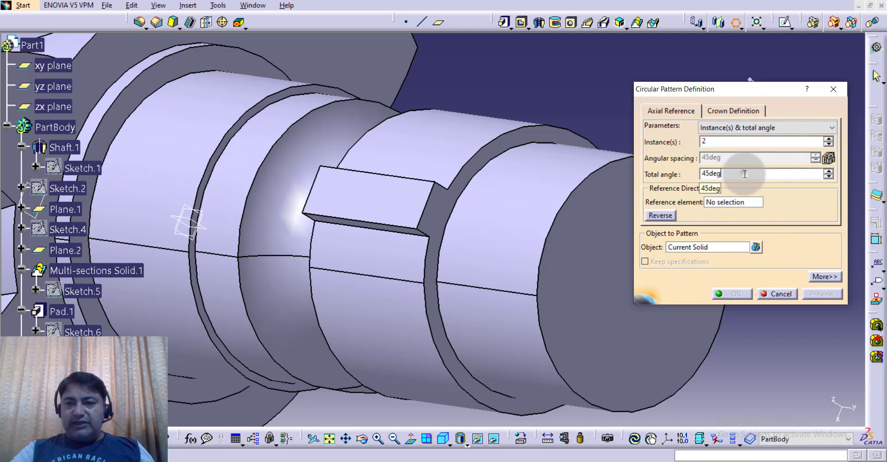
{"action": "double_click", "coordinate": [744, 173]}
{"action": "type", "text": "360"}
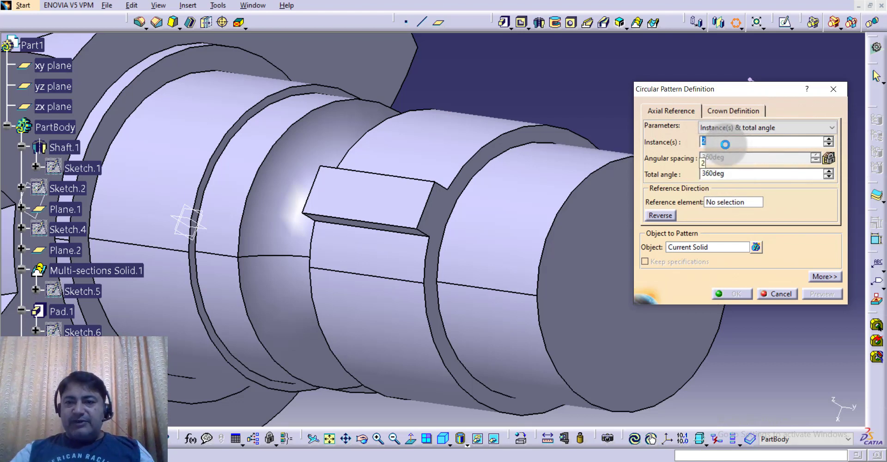
{"action": "left_click", "coordinate": [714, 204]}
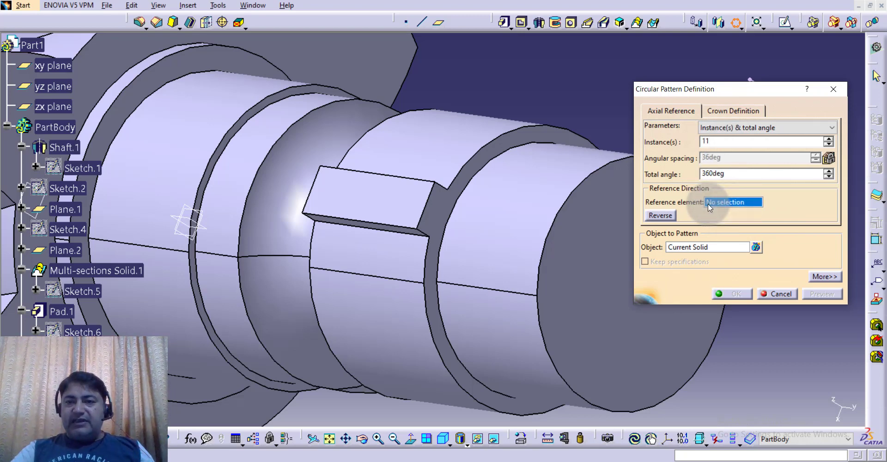
{"action": "left_click", "coordinate": [480, 172]}
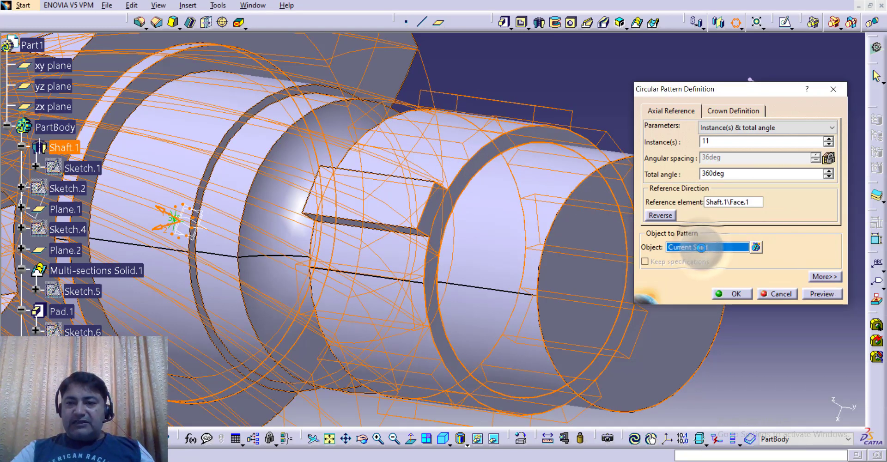
{"action": "left_click", "coordinate": [837, 90]}
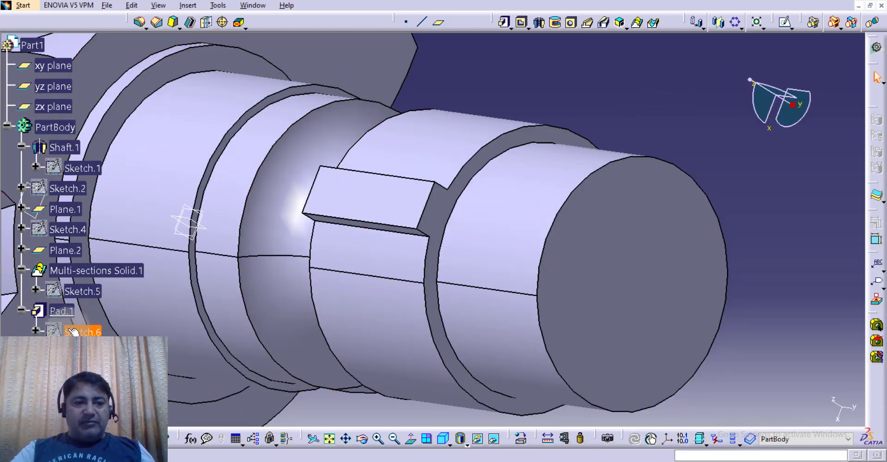
- Set up a circular pattern of the key pad using Instance(s) & total angle, with 11 instances over 360 degrees
{"action": "middle_click_drag", "start_coordinate": [348, 262], "coordinate": [517, 221]}
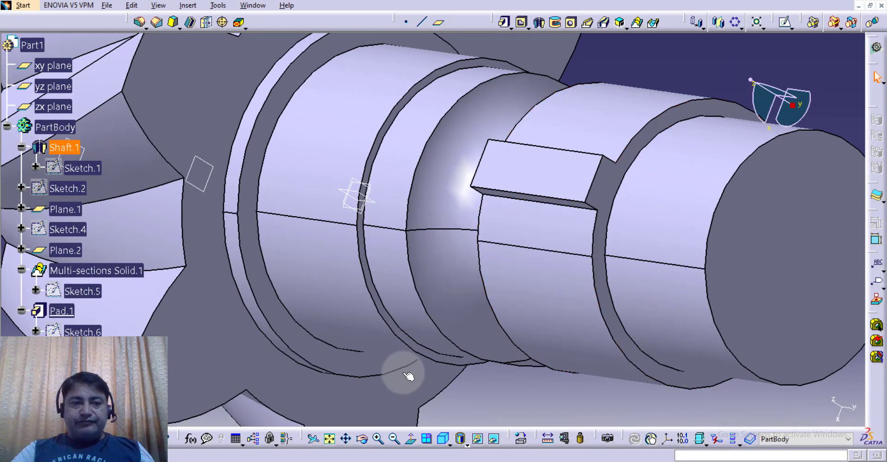
{"action": "left_click", "coordinate": [394, 438]}
{"action": "left_click", "coordinate": [394, 438]}
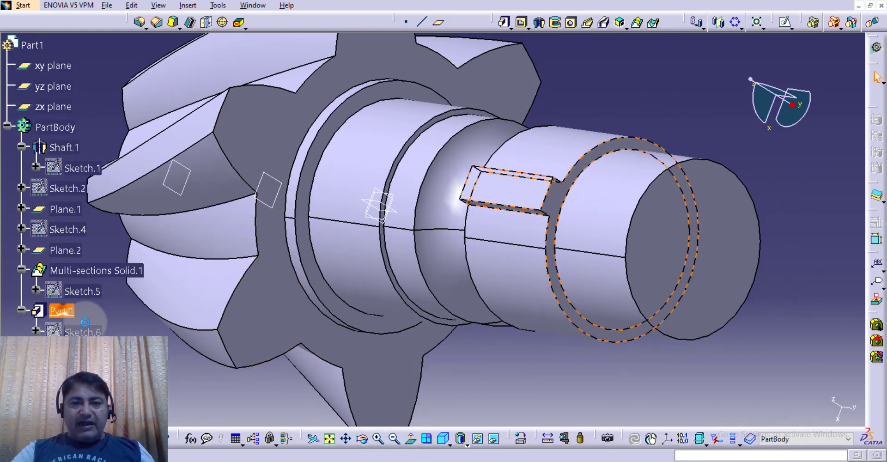
{"action": "left_click", "coordinate": [62, 311]}
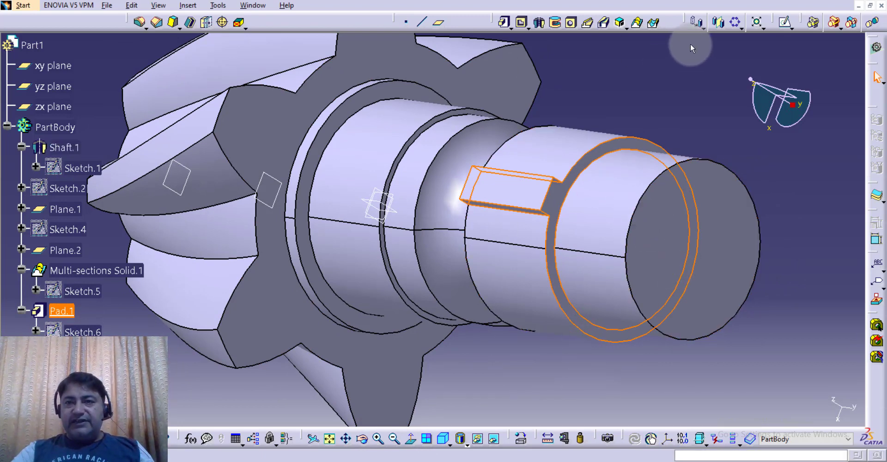
{"action": "left_click", "coordinate": [736, 23]}
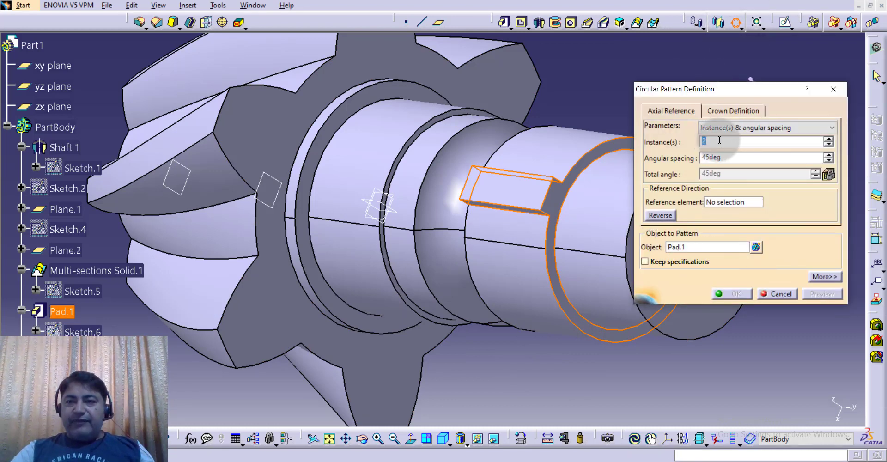
{"action": "left_click", "coordinate": [765, 130]}
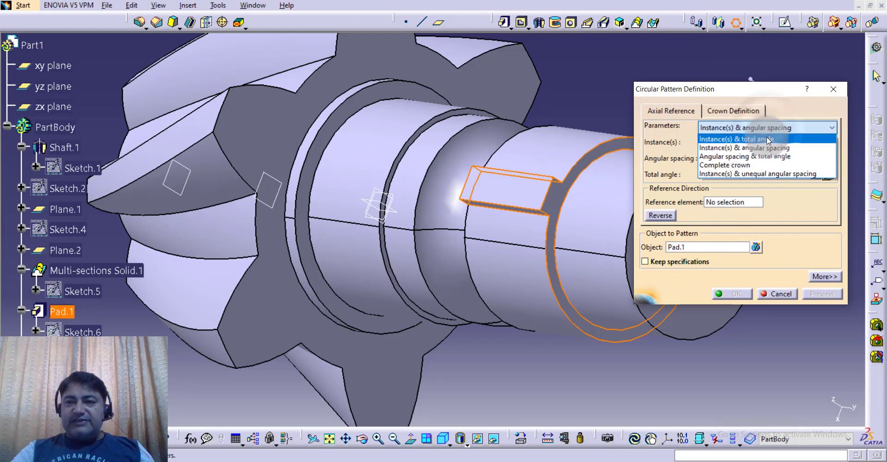
{"action": "left_click", "coordinate": [769, 141]}
{"action": "double_click", "coordinate": [732, 143]}
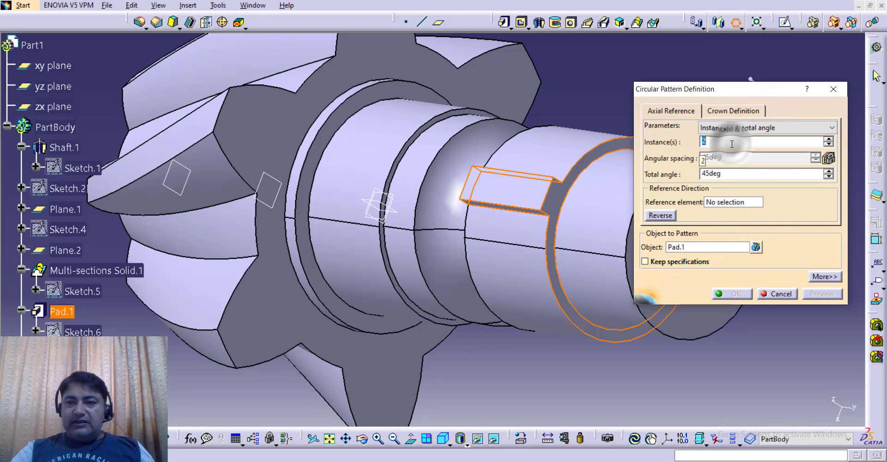
{"action": "type", "text": "11"}
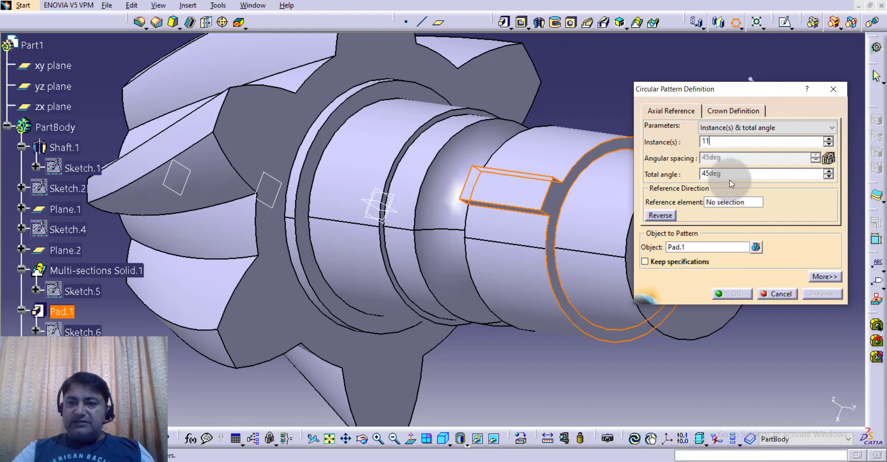
{"action": "type", "text": "360"}
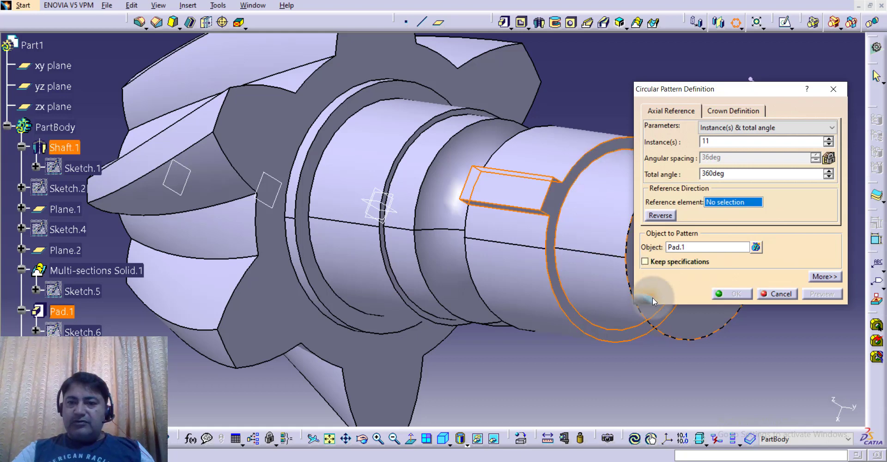
- Use the shaft's end face as the circular pattern's reference direction, preview the result and create the pattern
{"action": "mouse_move", "coordinate": [557, 249]}
{"action": "middle_mouse_down"}
{"action": "mouse_move", "coordinate": [554, 331]}
{"action": "mouse_move", "coordinate": [563, 239]}
{"action": "middle_mouse_up"}
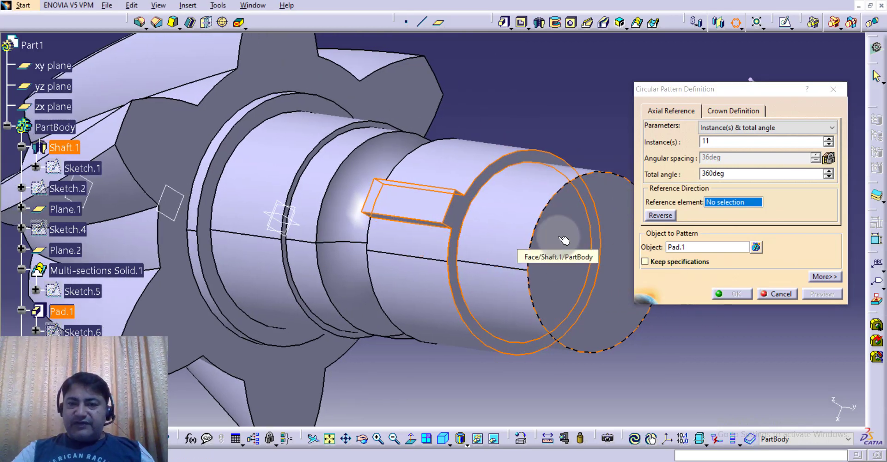
{"action": "left_click", "coordinate": [561, 238]}
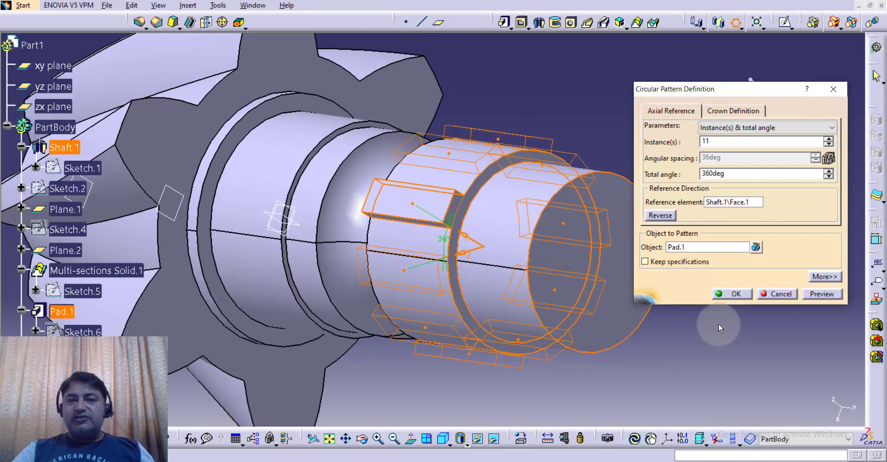
{"action": "left_click", "coordinate": [820, 289]}
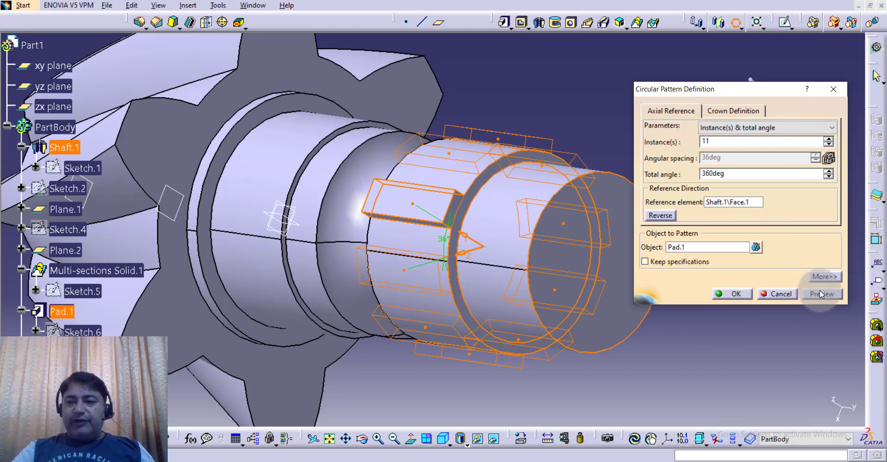
{"action": "left_click", "coordinate": [530, 255]}
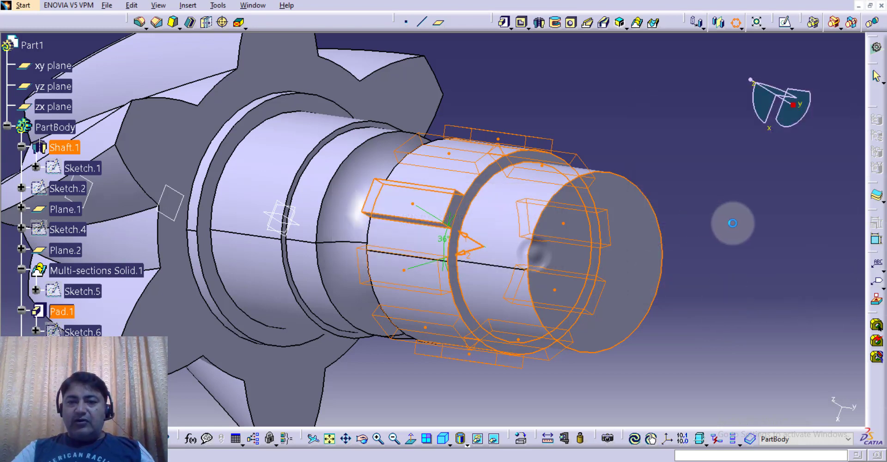
{"action": "left_click", "coordinate": [728, 292]}
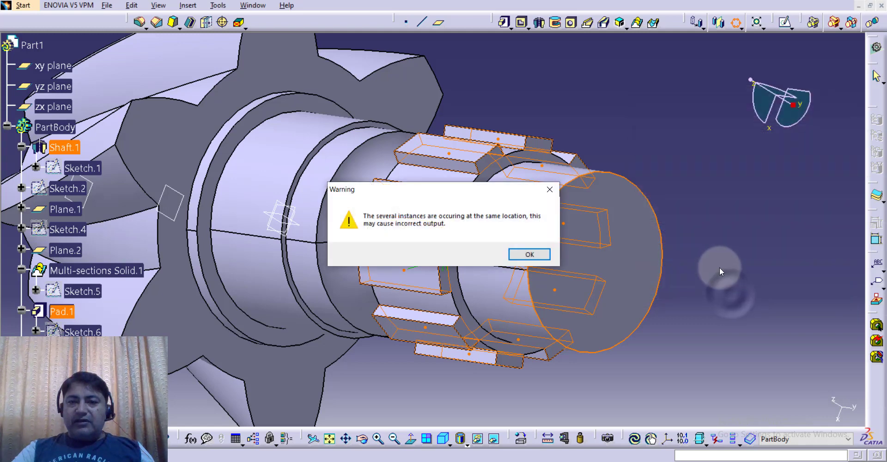
{"action": "left_click", "coordinate": [536, 256]}
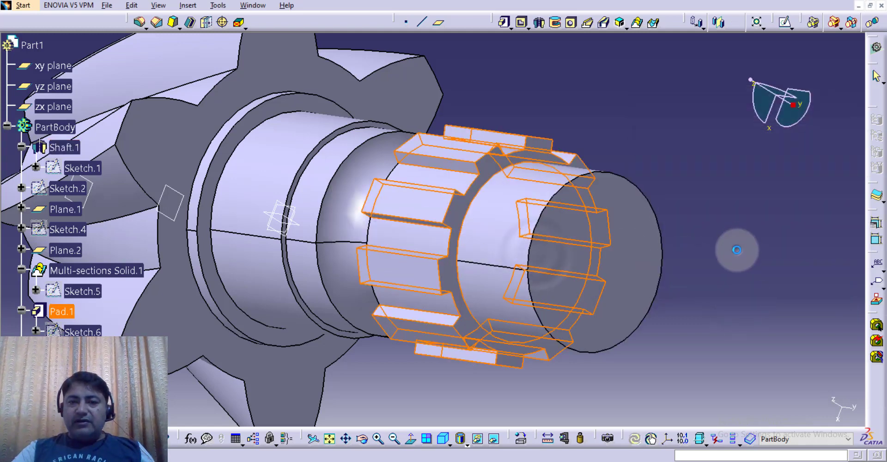
{"action": "left_click", "coordinate": [737, 250]}
- Switch the display to shading without edges and fit the whole part in the view
{"action": "middle_click_drag", "start_coordinate": [720, 282], "coordinate": [726, 293]}
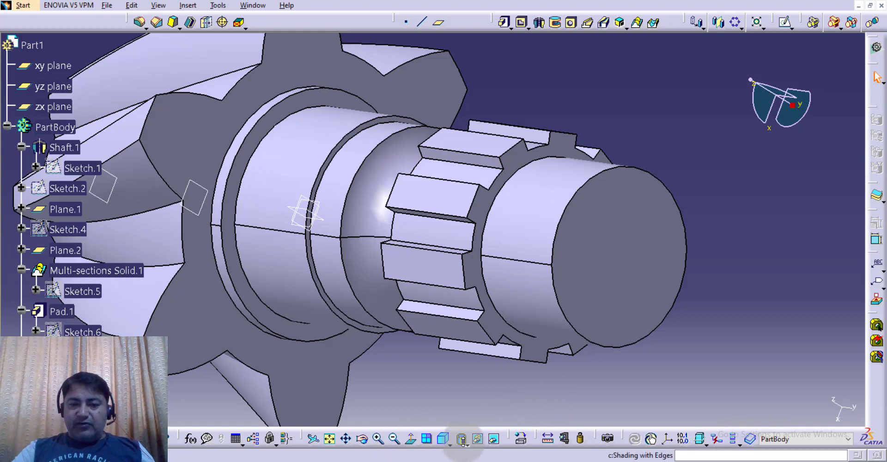
{"action": "left_click", "coordinate": [475, 354]}
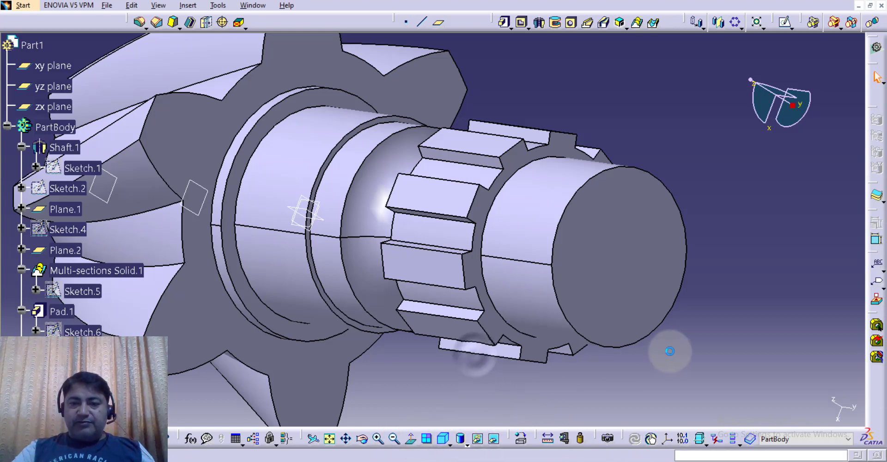
{"action": "middle_click_drag", "start_coordinate": [675, 354], "coordinate": [546, 386]}
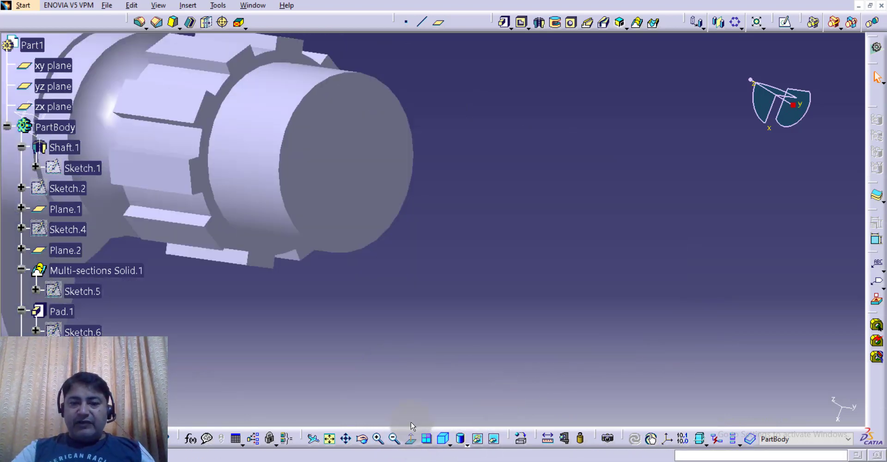
{"action": "left_click", "coordinate": [331, 439]}
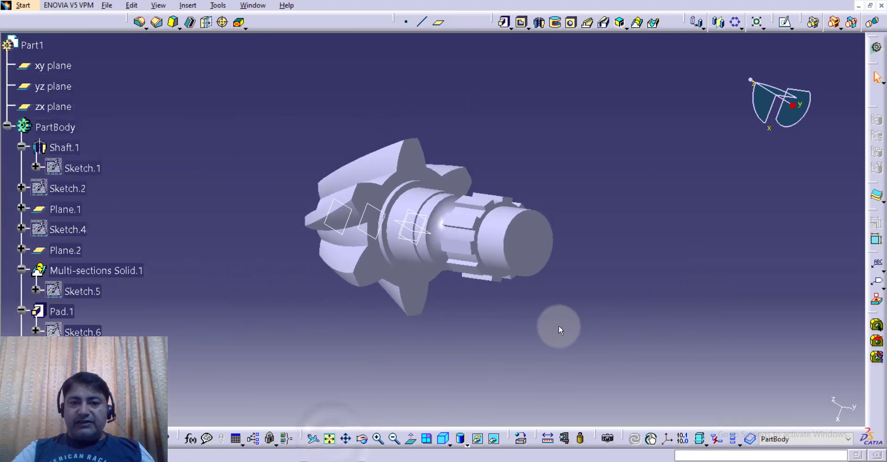
- Hide the two offset reference planes, Plane.1 and Plane.2, on the gear
{"action": "middle_click_drag", "start_coordinate": [291, 292], "coordinate": [212, 260]}
{"action": "middle_click_drag", "start_coordinate": [609, 118], "coordinate": [611, 125]}
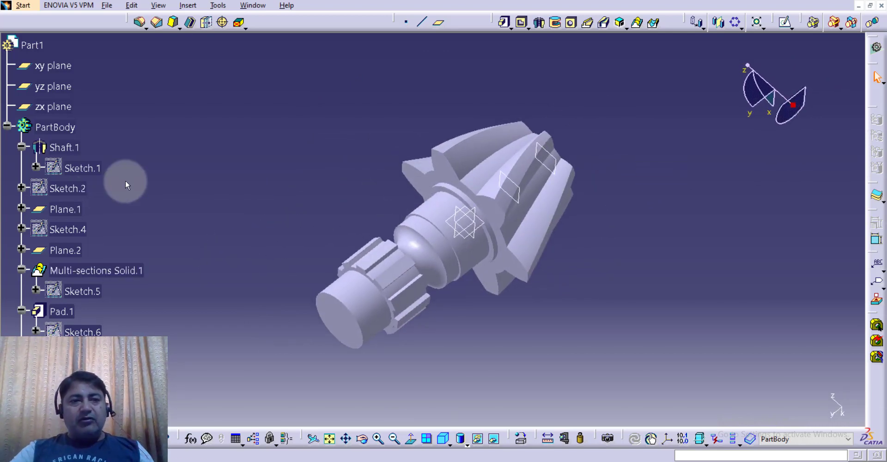
{"action": "left_click", "coordinate": [552, 154]}
{"action": "left_click", "coordinate": [520, 190], "text": "ctrl"}
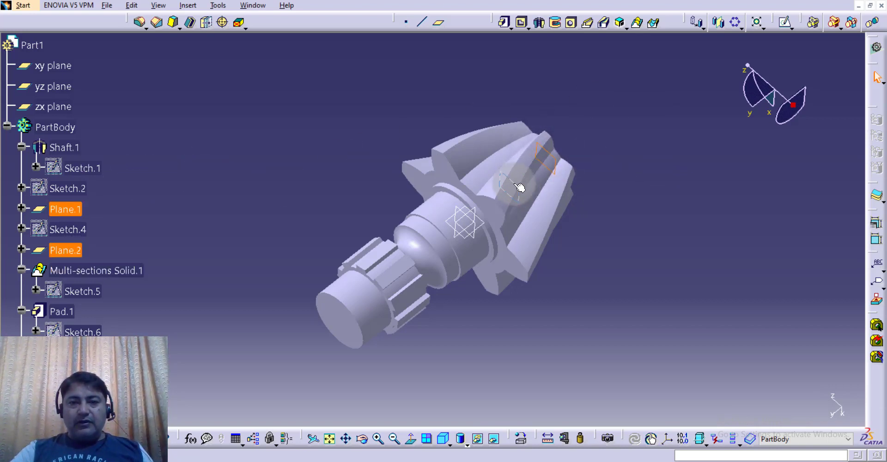
{"action": "left_click", "coordinate": [465, 213], "text": "ctrl"}
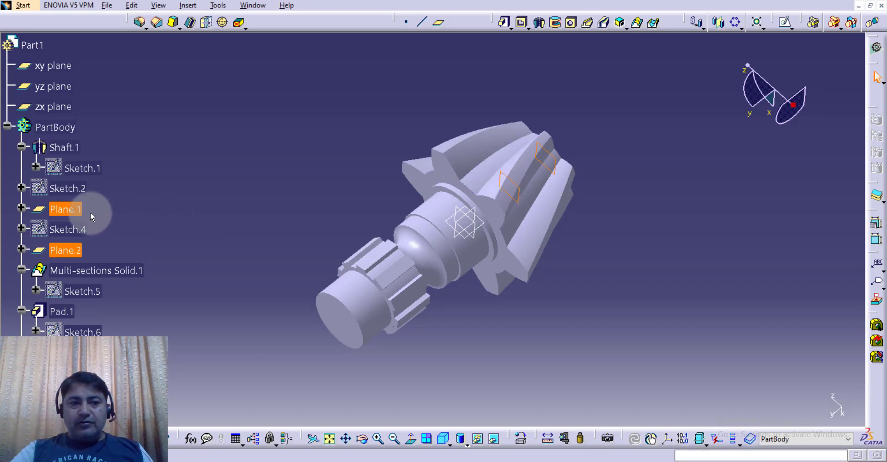
{"action": "right_click", "coordinate": [66, 209]}
{"action": "left_click", "coordinate": [100, 245]}
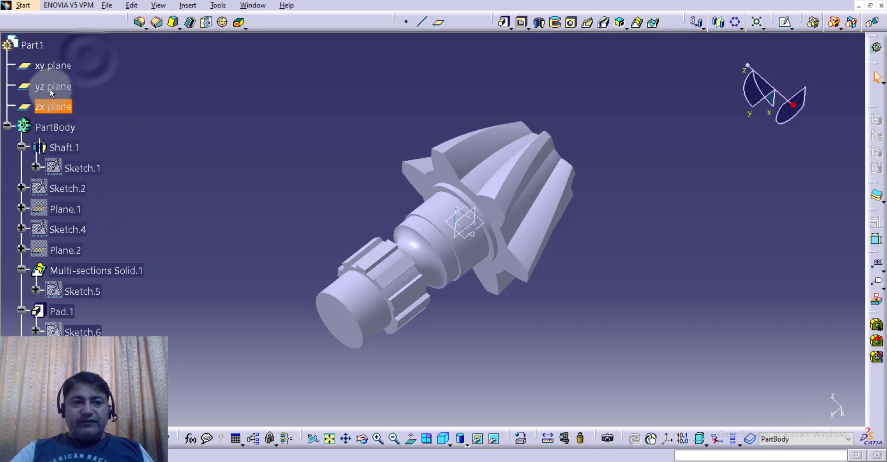
- Hide the three origin planes: xy, yz and zx
{"action": "right_click", "coordinate": [53, 66]}
{"action": "left_click", "coordinate": [222, 76]}
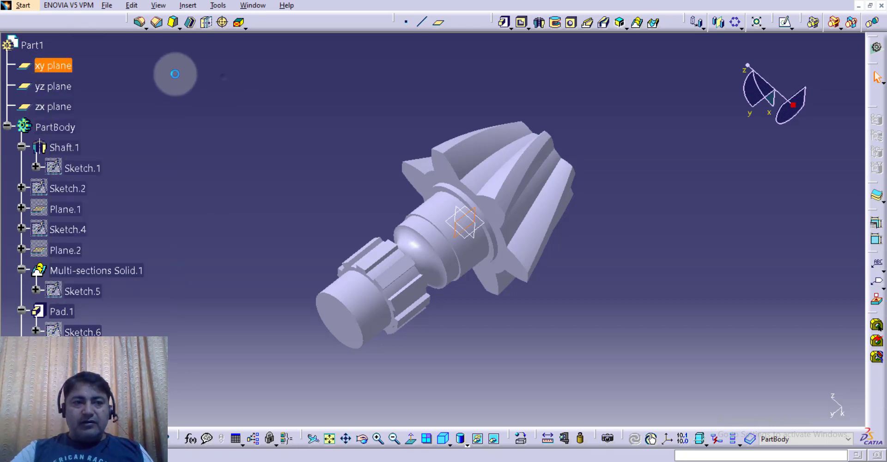
{"action": "right_click", "coordinate": [60, 109]}
{"action": "left_click", "coordinate": [92, 145]}
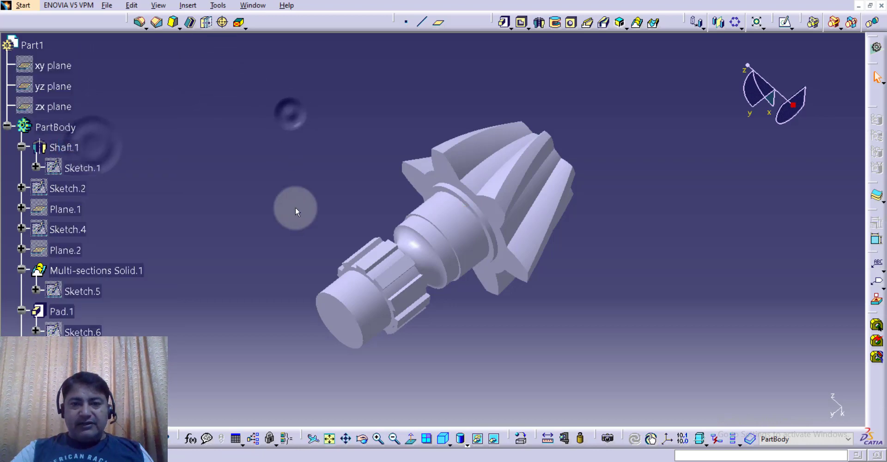
- Set the PartBody's fill colour to cyan in its graphic properties and deselect the body
{"action": "middle_click_drag", "start_coordinate": [296, 207], "coordinate": [281, 154]}
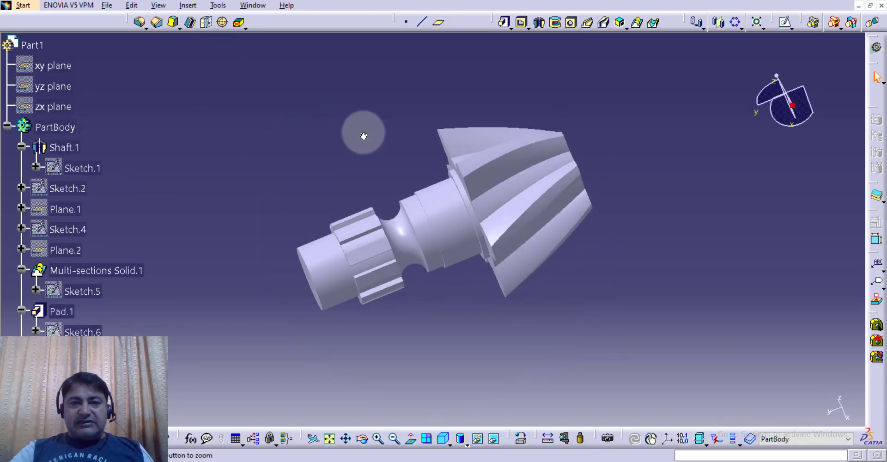
{"action": "middle_click_drag", "start_coordinate": [363, 135], "coordinate": [286, 176]}
{"action": "left_click", "coordinate": [69, 128]}
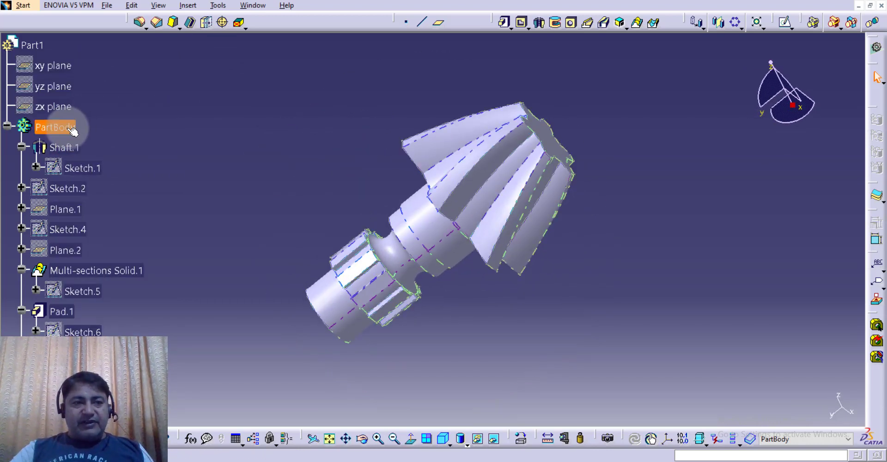
{"action": "right_click", "coordinate": [67, 128]}
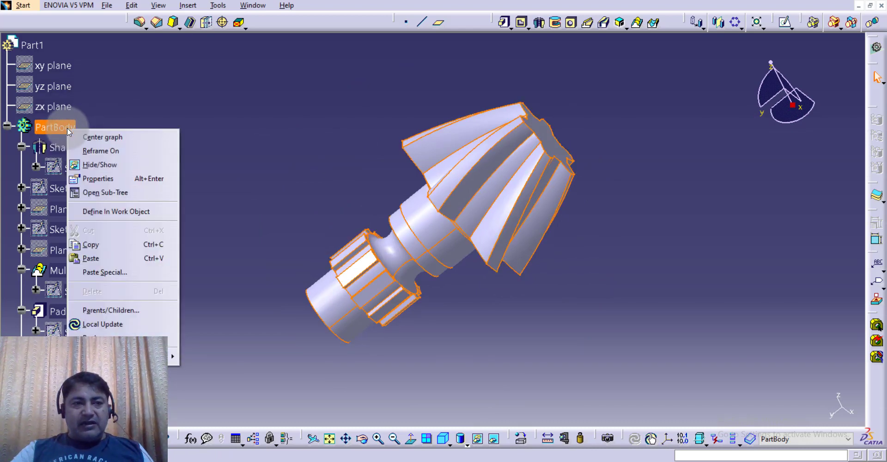
{"action": "left_click", "coordinate": [113, 180]}
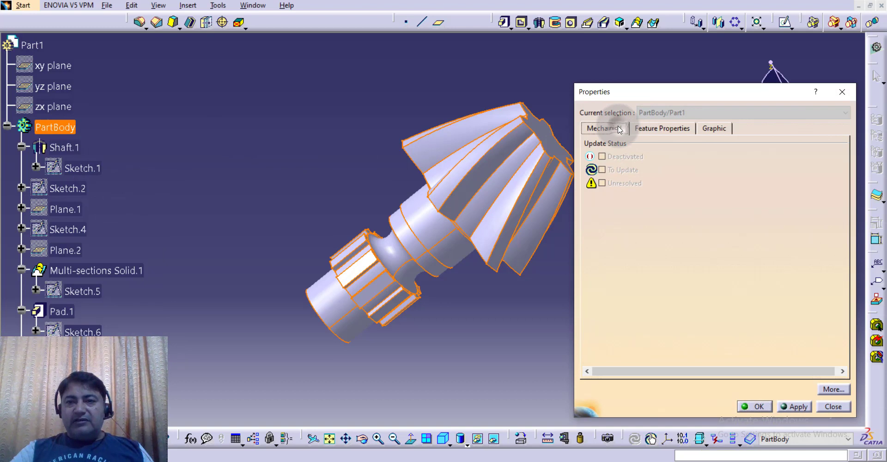
{"action": "left_click", "coordinate": [662, 128]}
{"action": "left_click", "coordinate": [714, 128]}
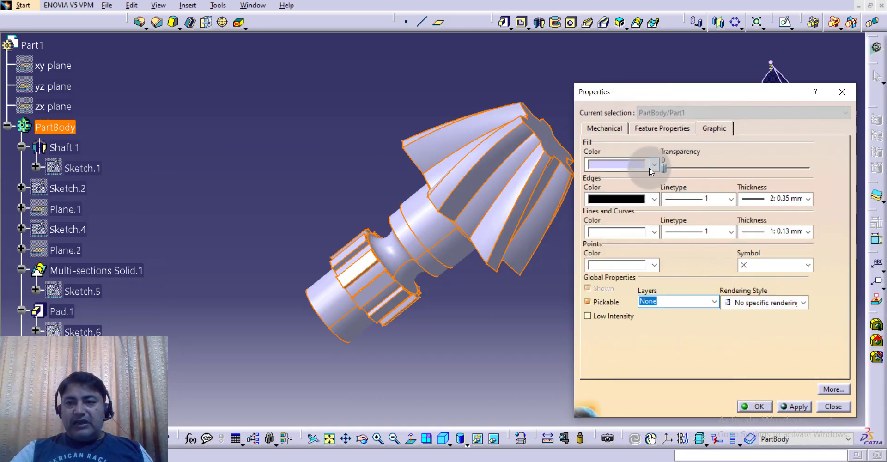
{"action": "left_click", "coordinate": [649, 167]}
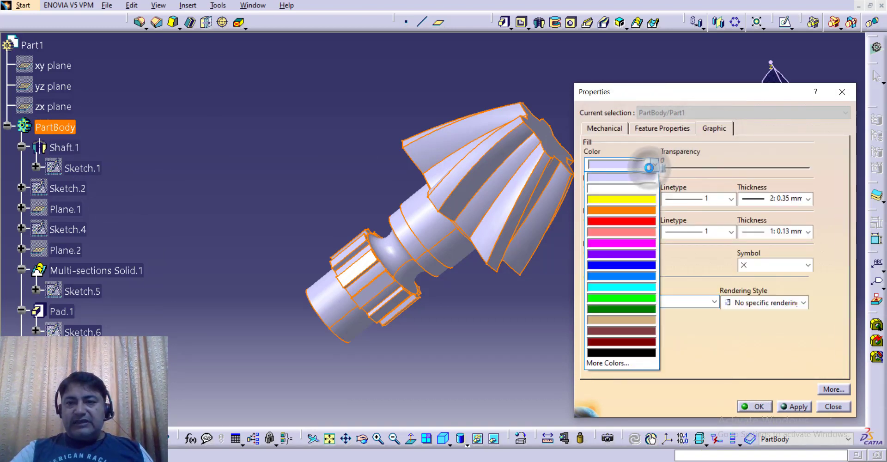
{"action": "left_click", "coordinate": [622, 286]}
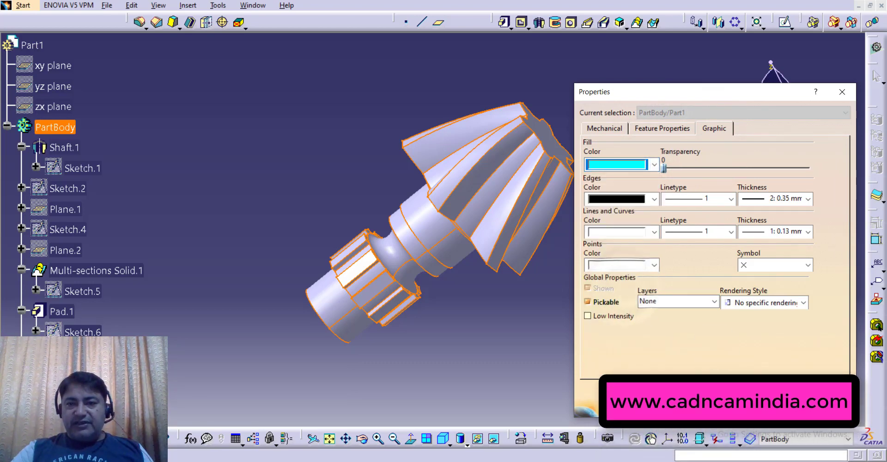
{"action": "left_click", "coordinate": [757, 404]}
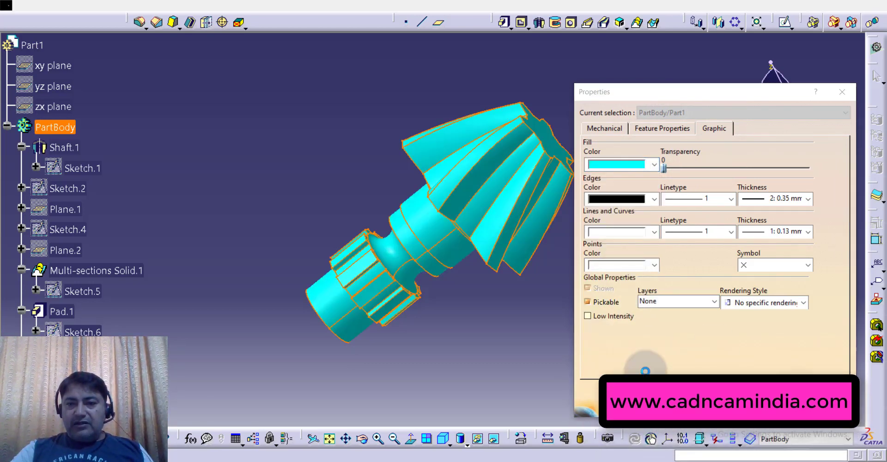
{"action": "left_click", "coordinate": [645, 190]}
- Examine the finished gear shaft from all sides, including the twisted teeth, the patterned keys and both ends
{"action": "middle_click_drag", "start_coordinate": [633, 139], "coordinate": [567, 301]}
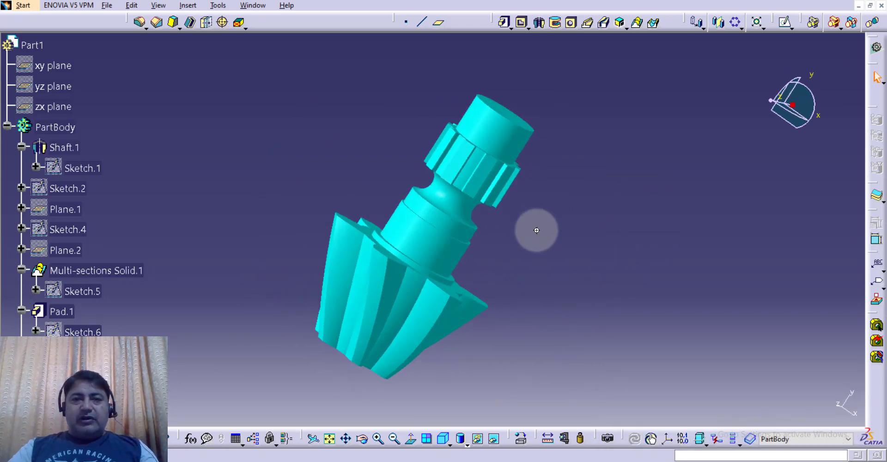
{"action": "middle_click_drag", "start_coordinate": [536, 230], "coordinate": [345, 210]}
{"action": "middle_click_drag", "start_coordinate": [637, 229], "coordinate": [439, 143]}
{"action": "middle_click_drag", "start_coordinate": [571, 186], "coordinate": [517, 139]}
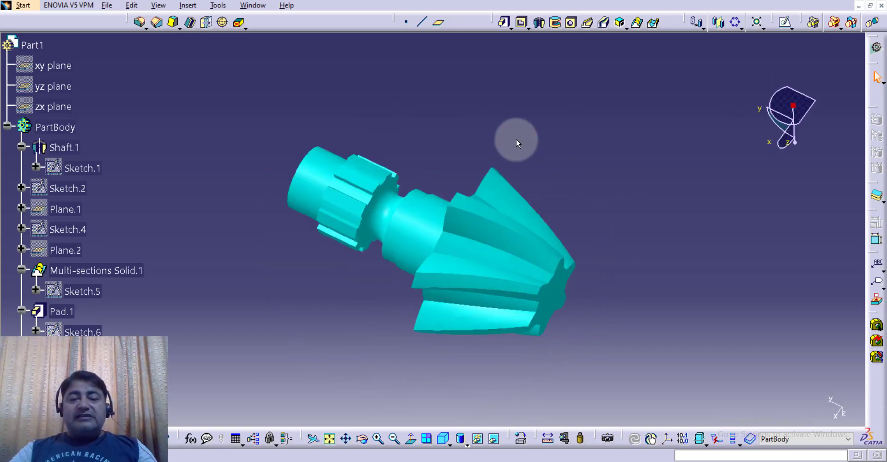
{"action": "middle_click_drag", "start_coordinate": [625, 143], "coordinate": [598, 234]}
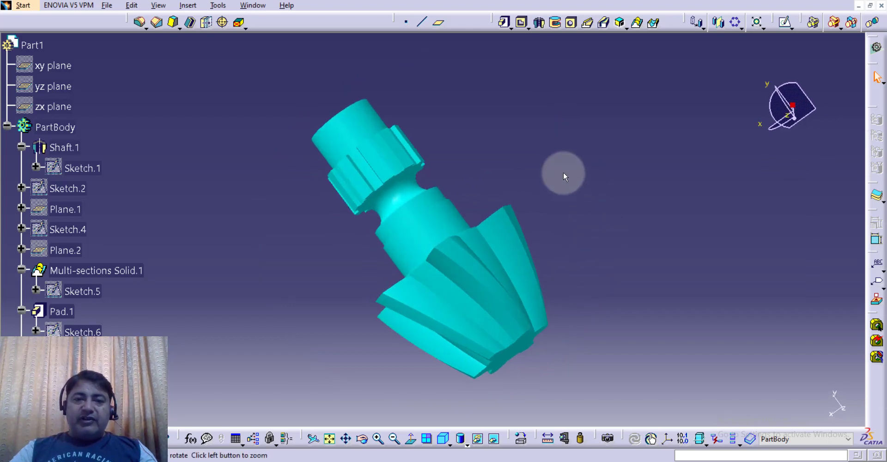
{"action": "middle_click_drag", "start_coordinate": [564, 174], "coordinate": [440, 194]}
{"action": "middle_click_drag", "start_coordinate": [618, 211], "coordinate": [415, 229]}
{"action": "middle_click_drag", "start_coordinate": [544, 214], "coordinate": [521, 337]}
{"action": "middle_click_drag", "start_coordinate": [575, 181], "coordinate": [526, 343]}
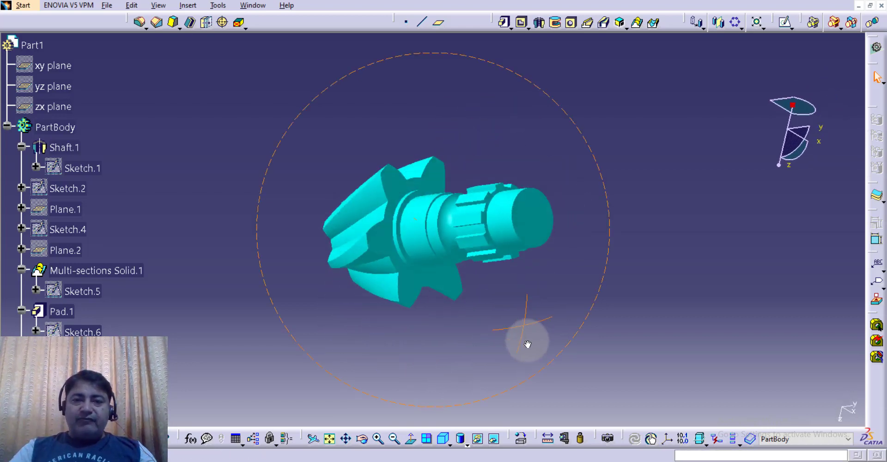
{"action": "middle_click_drag", "start_coordinate": [647, 129], "coordinate": [629, 233]}
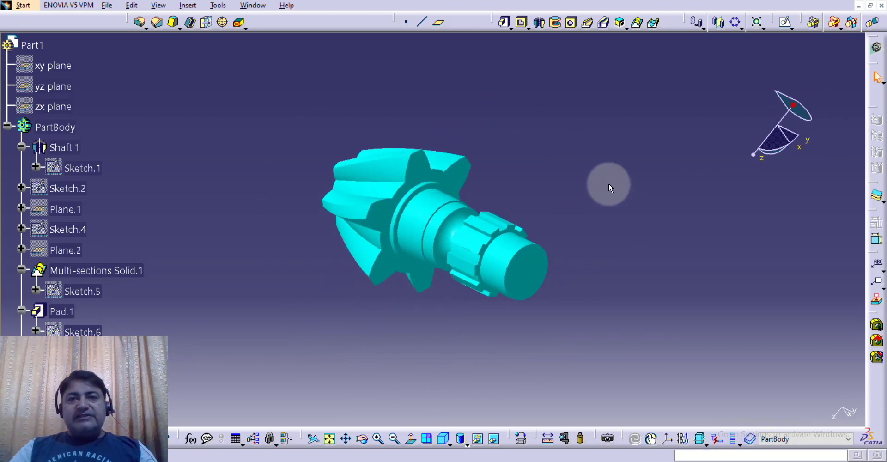